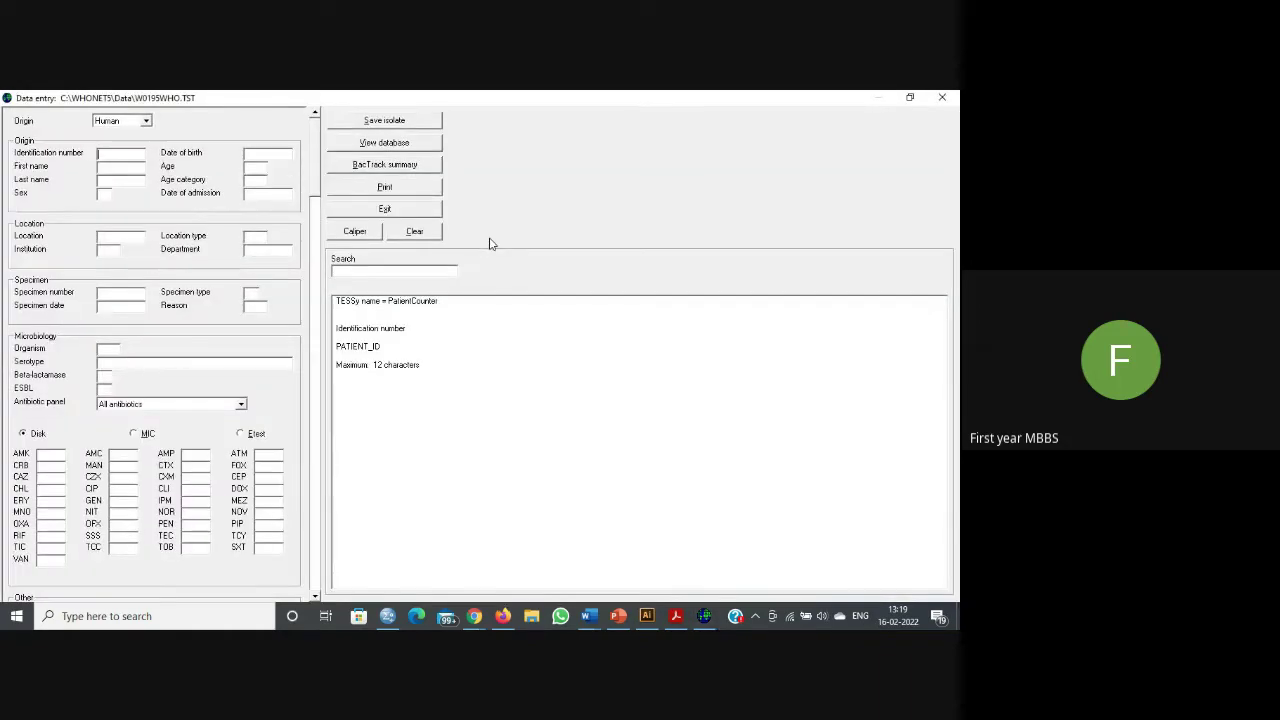
# Step: Open the third isolate in the database, an Escherichia coli record from location sicu, for editing
pyautogui.click(395, 143)
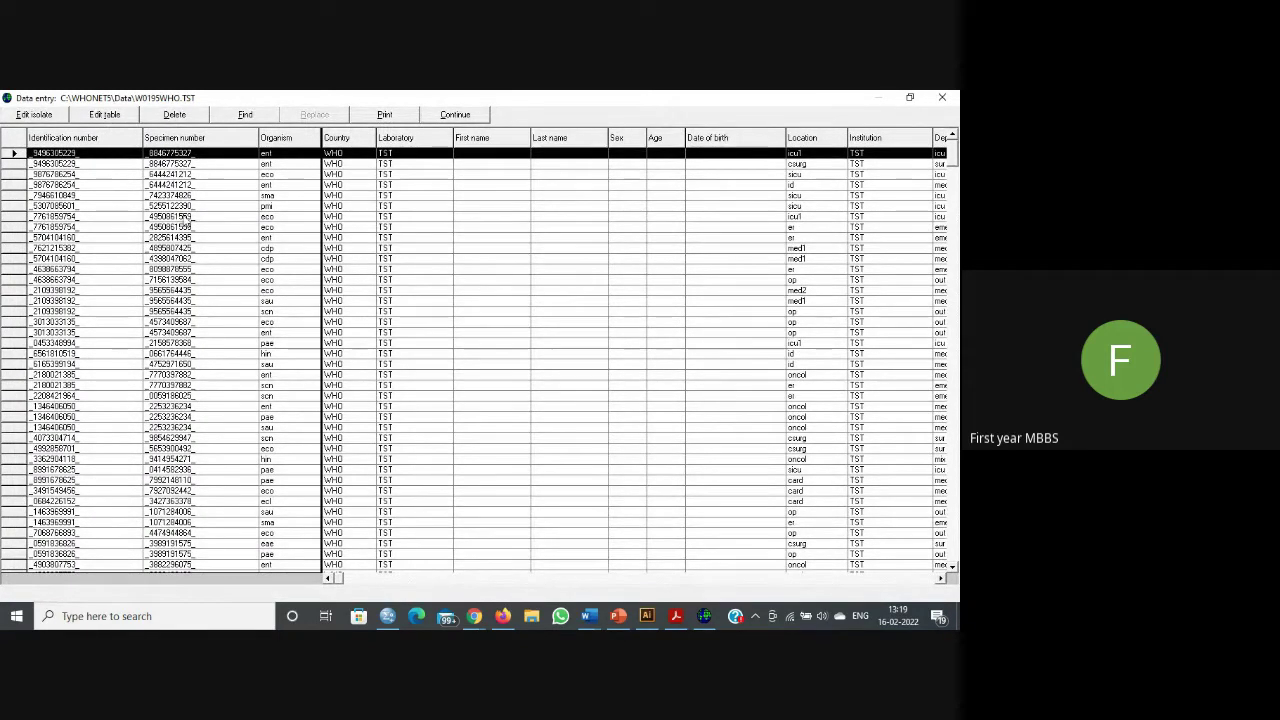
pyautogui.click(230, 176)
pyautogui.click(28, 115)
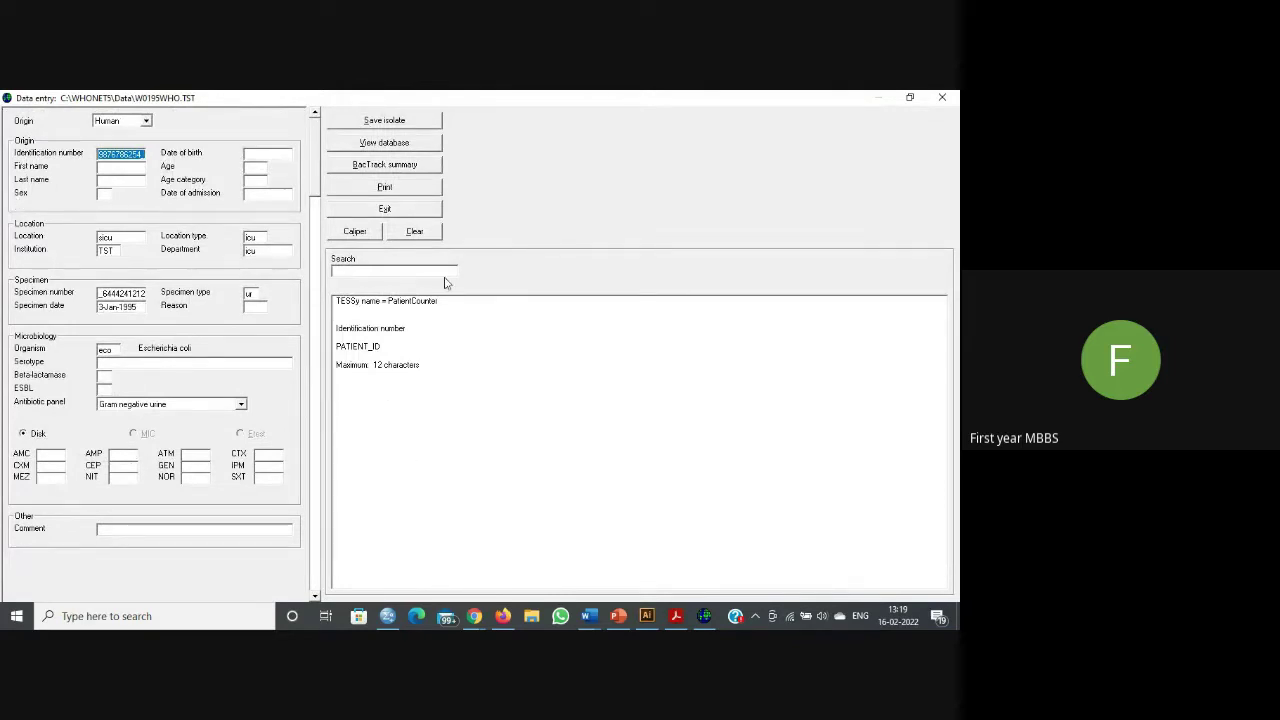
# Step: Open the clinical report settings for the current isolate and review its report header and data fields
pyautogui.click(391, 189)
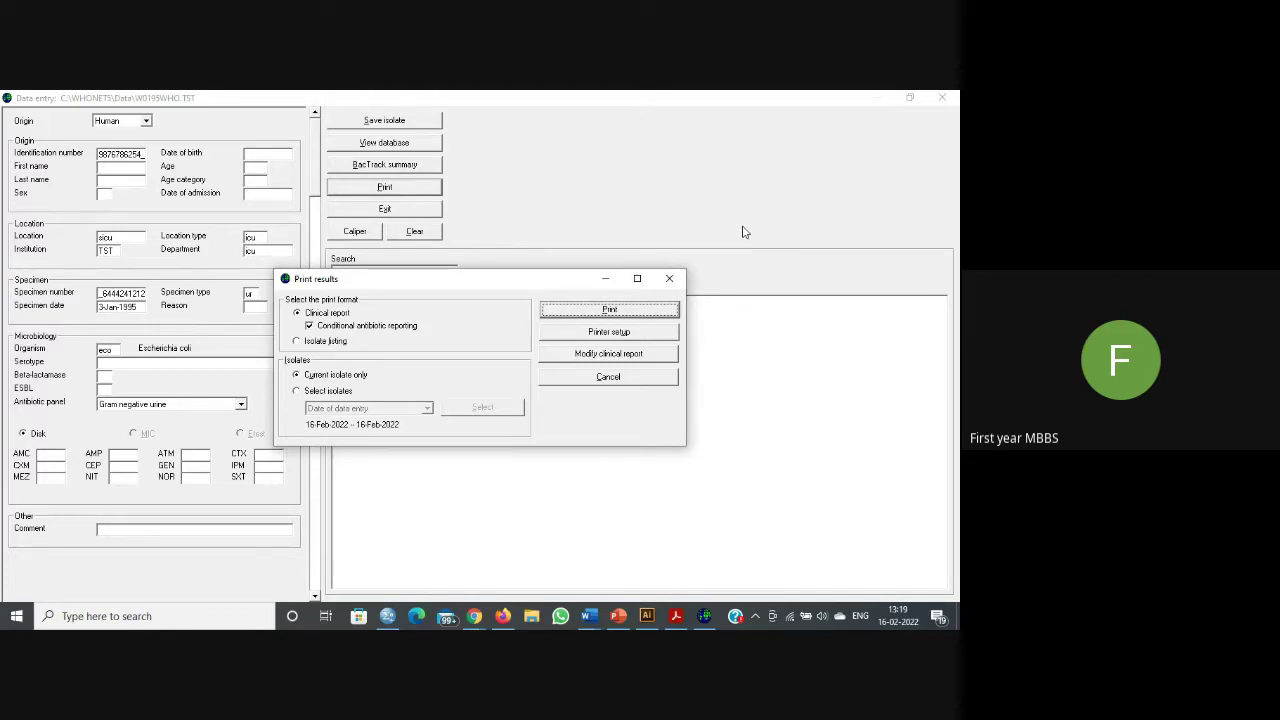
pyautogui.click(617, 355)
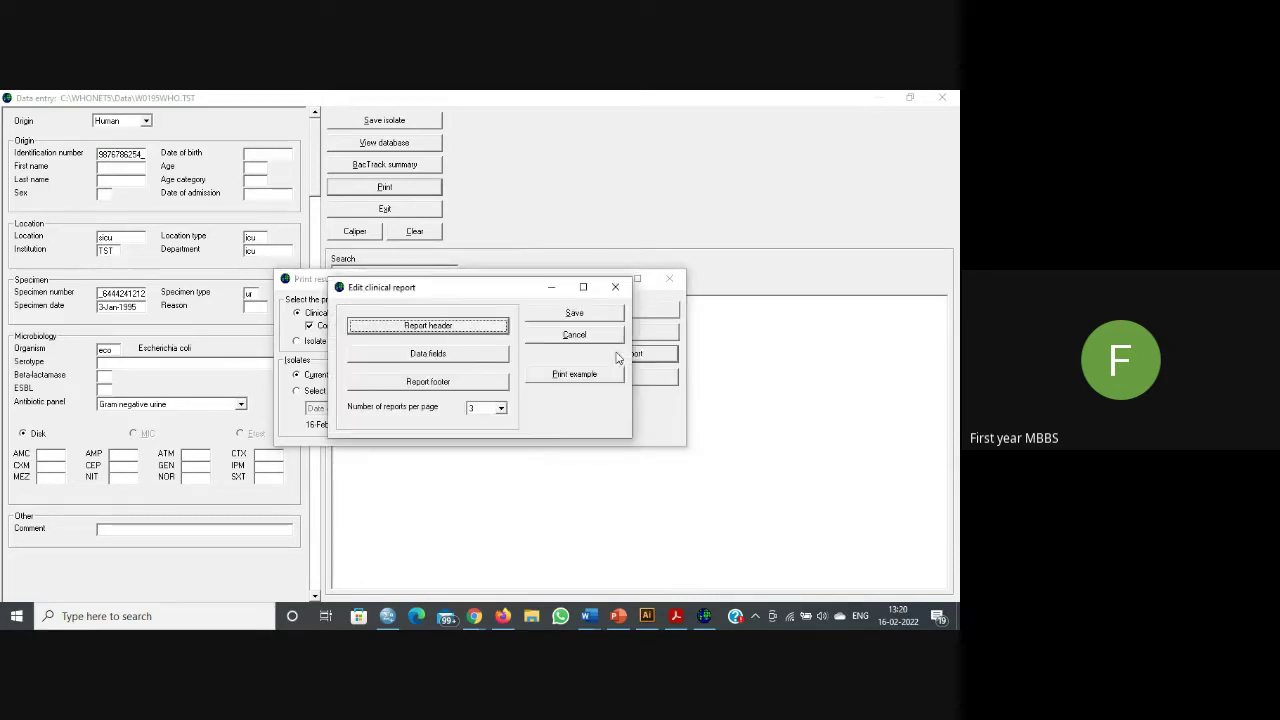
pyautogui.click(429, 327)
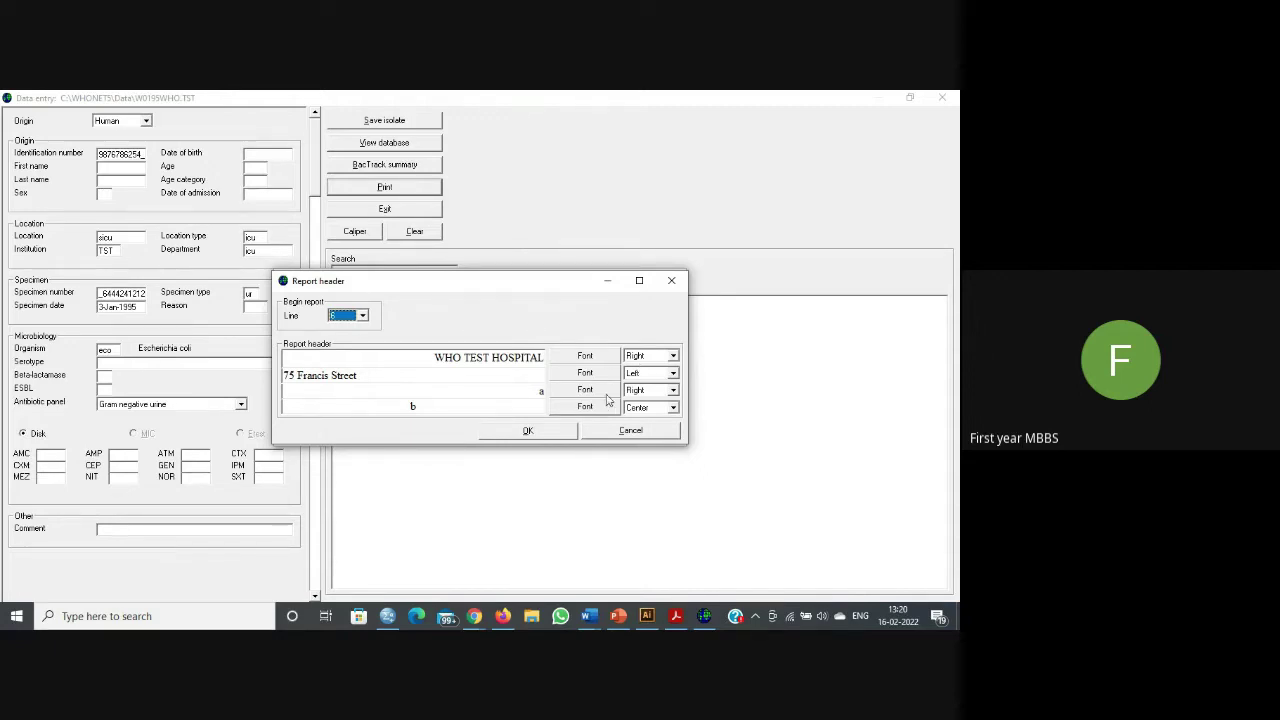
pyautogui.click(550, 432)
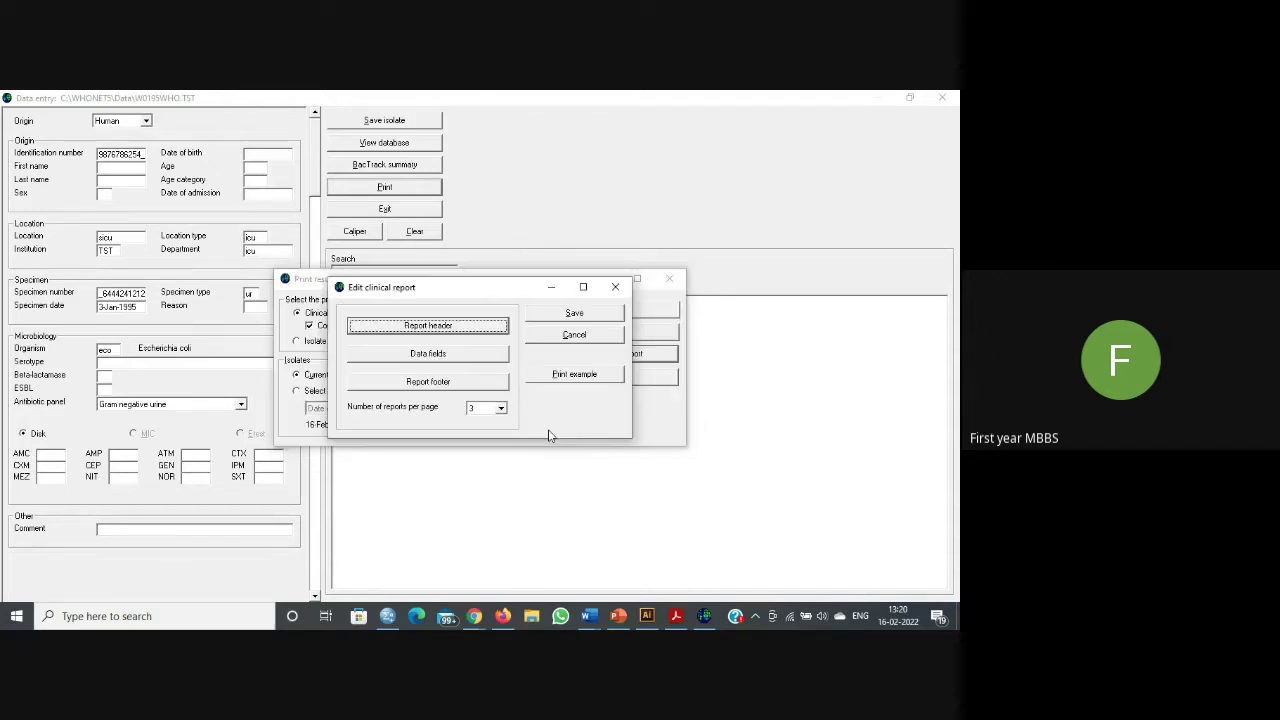
pyautogui.click(434, 355)
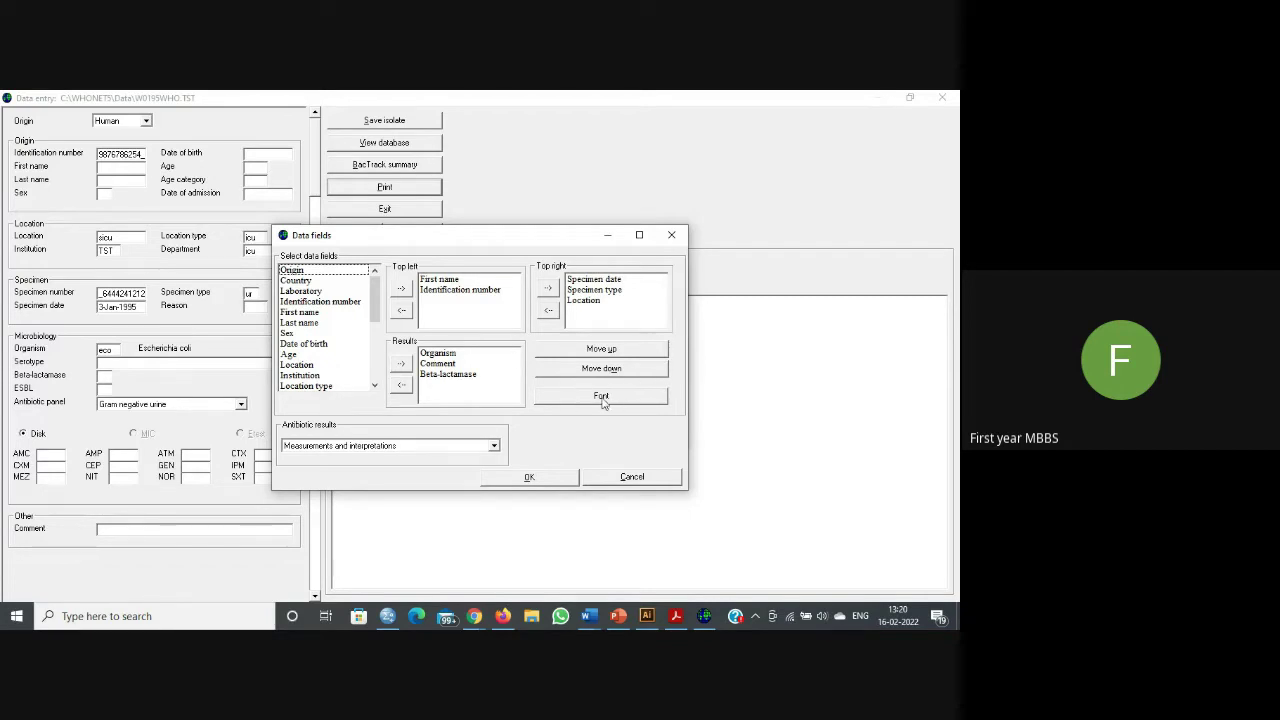
pyautogui.click(541, 480)
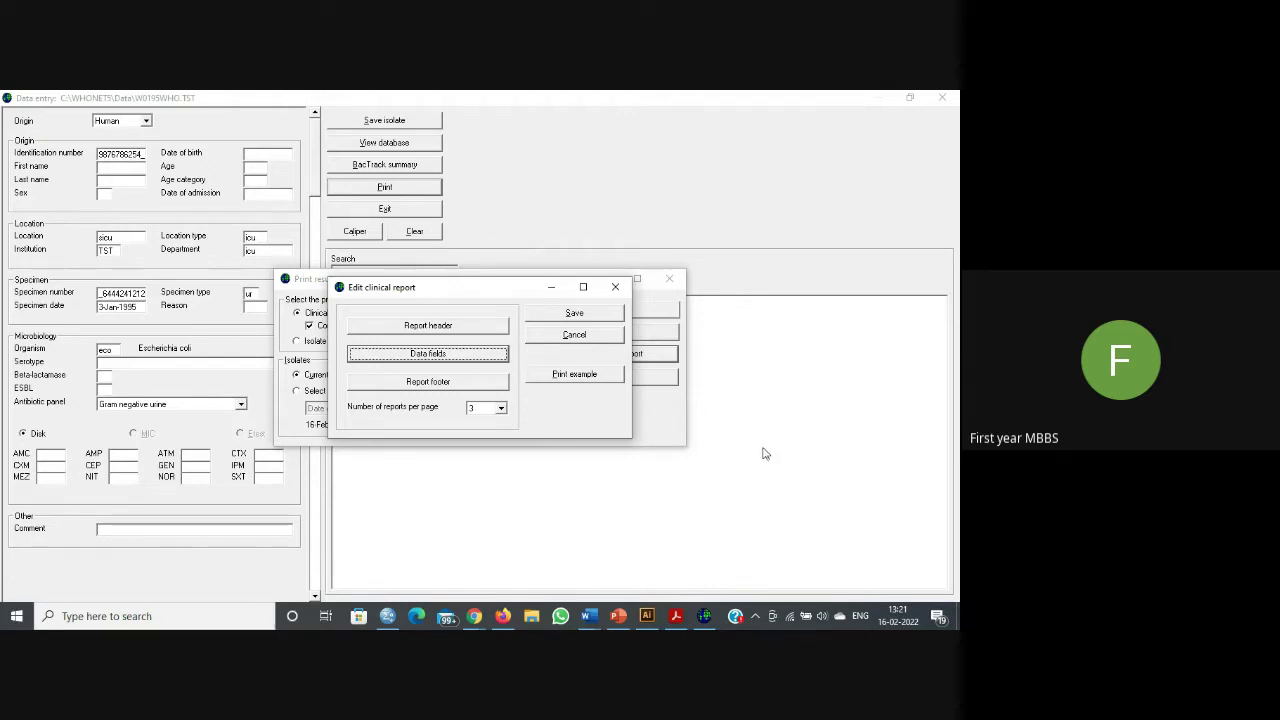
# Step: Set the clinical report to 1 report per page and save the report settings
pyautogui.click(501, 409)
pyautogui.click(487, 426)
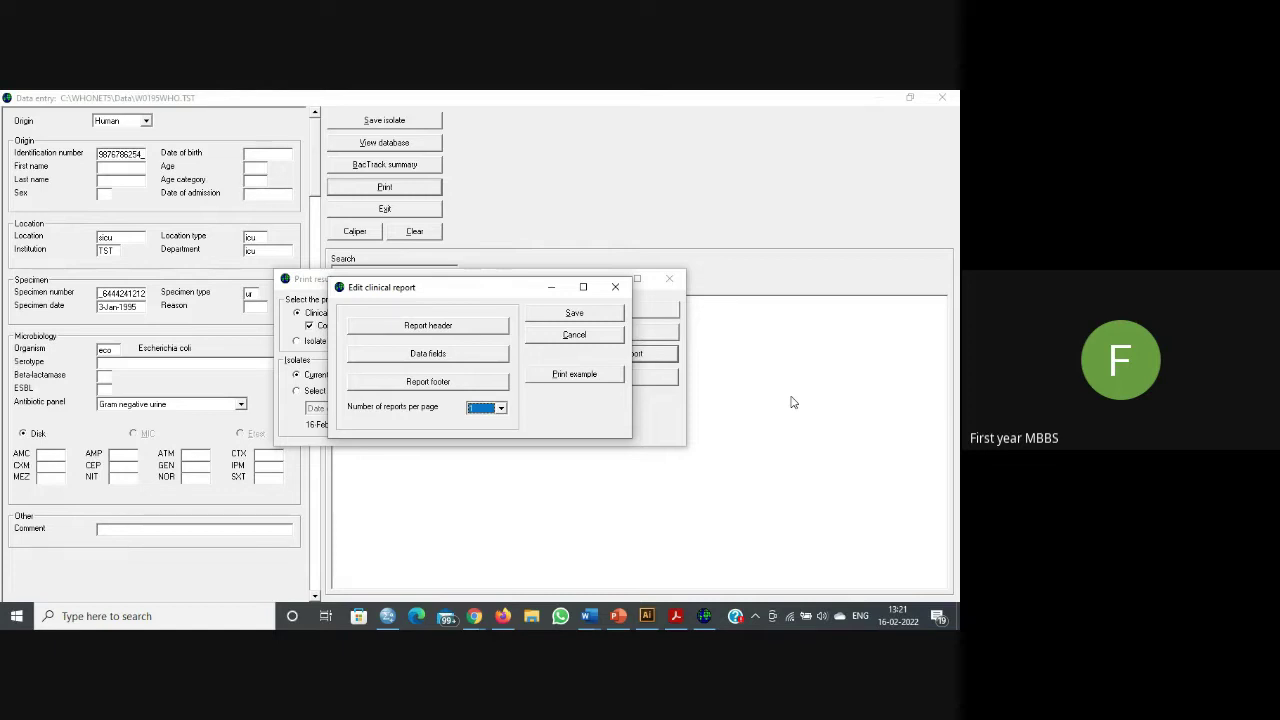
pyautogui.click(575, 313)
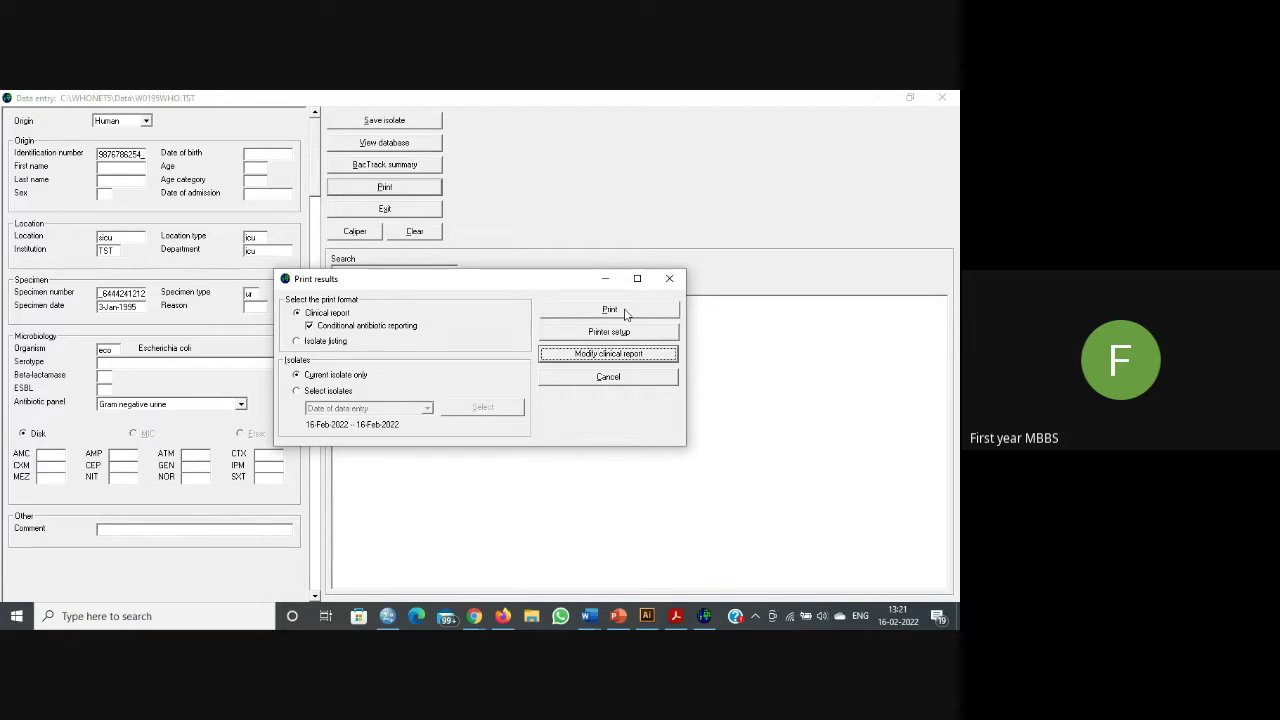
# Step: Print the current isolate's clinical report with Microsoft Print to PDF, saving it on the Desktop as "Test report"
pyautogui.click(624, 314)
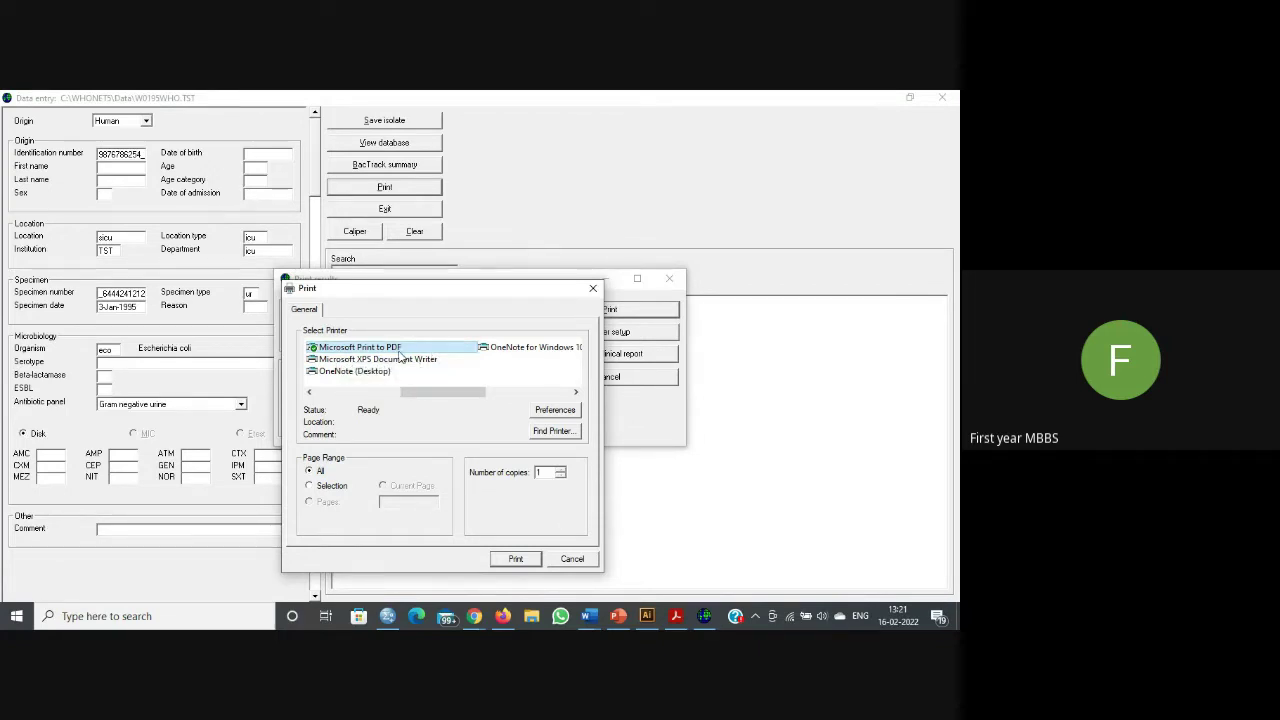
pyautogui.click(518, 558)
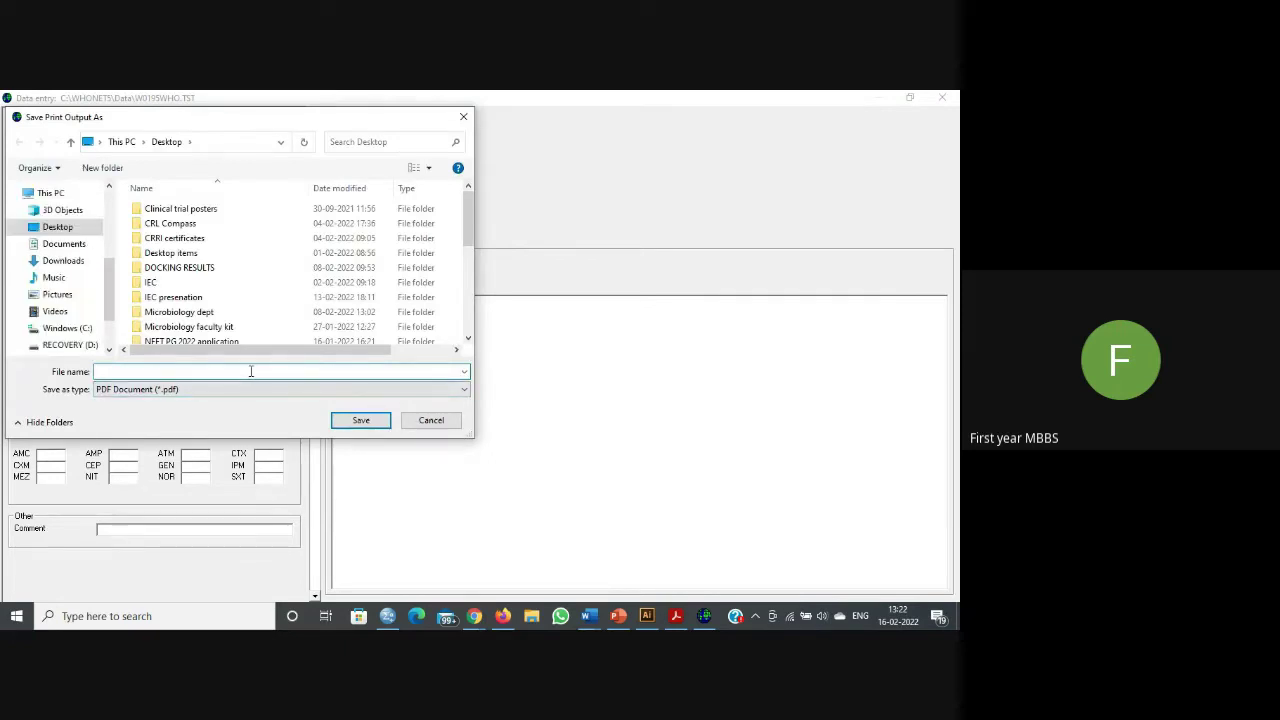
pyautogui.write('Test report')
pyautogui.click(365, 422)
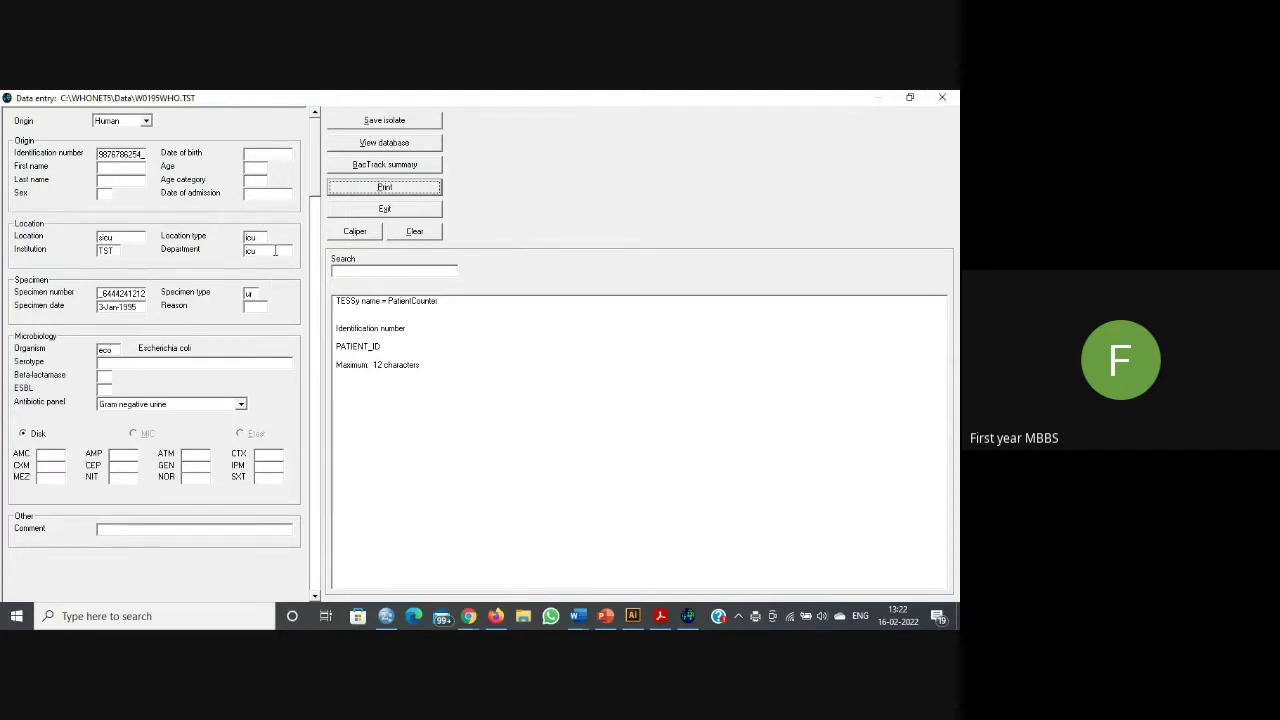
# Step: Exit data entry, examine Test report.pdf from the desktop in Acrobat Reader, and close only that document
pyautogui.click(386, 210)
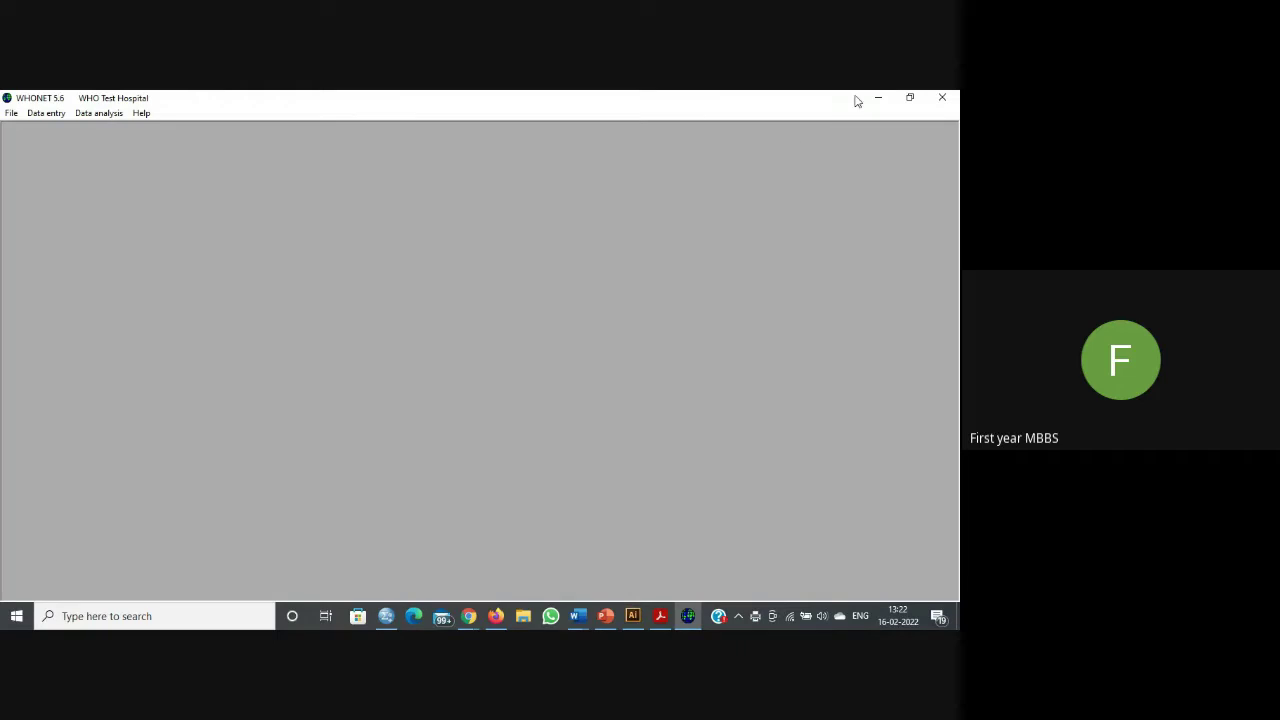
pyautogui.click(877, 97)
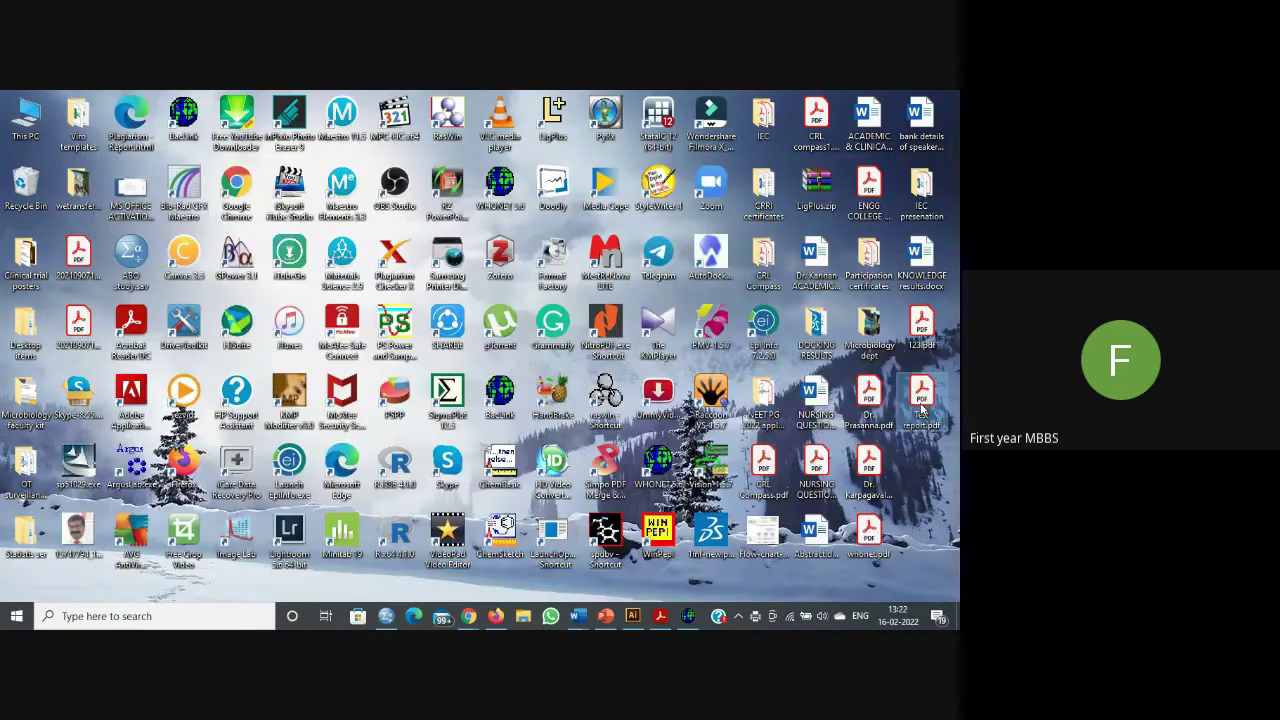
pyautogui.doubleClick(921, 400)
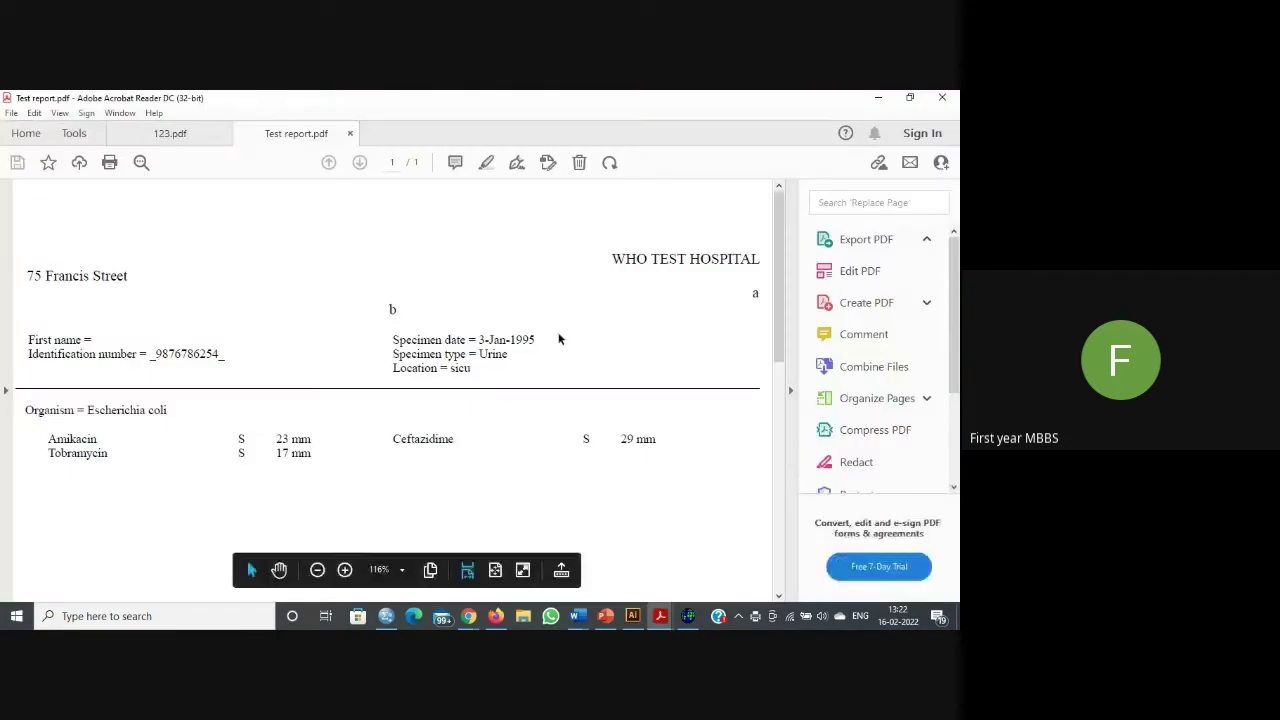
pyautogui.scroll(-5, 539, 315)
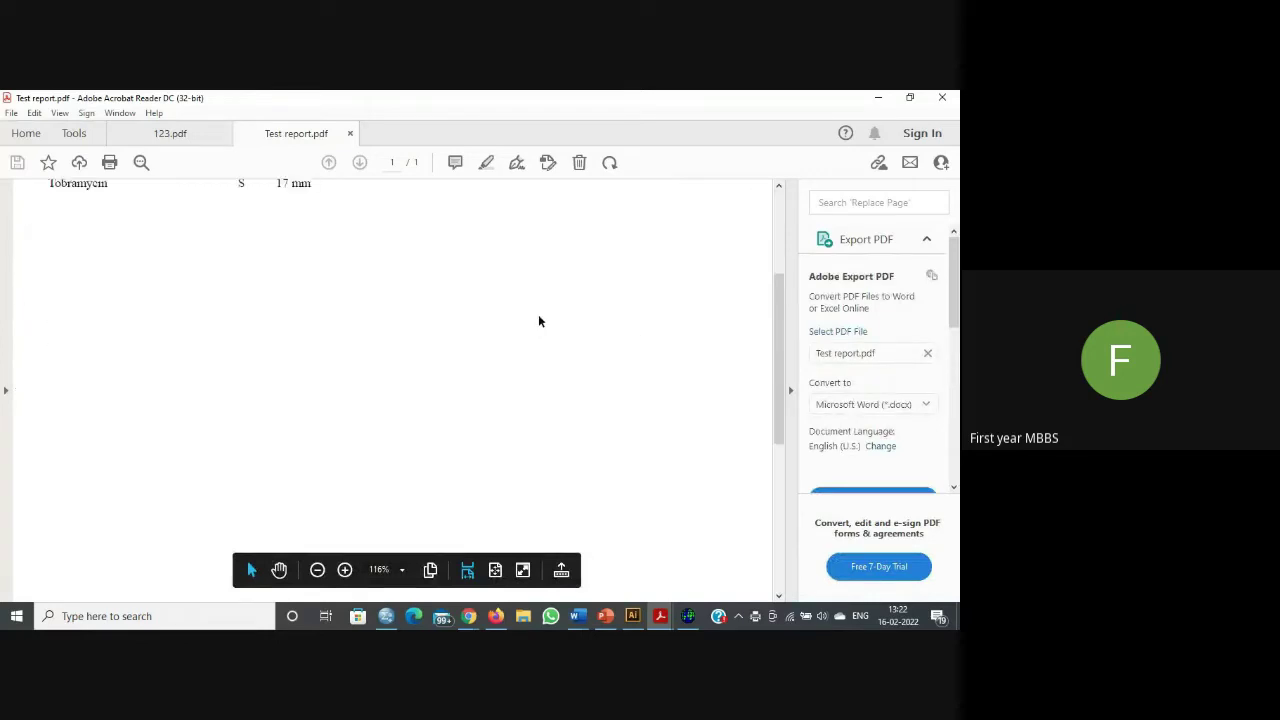
pyautogui.scroll(3, 538, 314)
pyautogui.scroll(2, 538, 315)
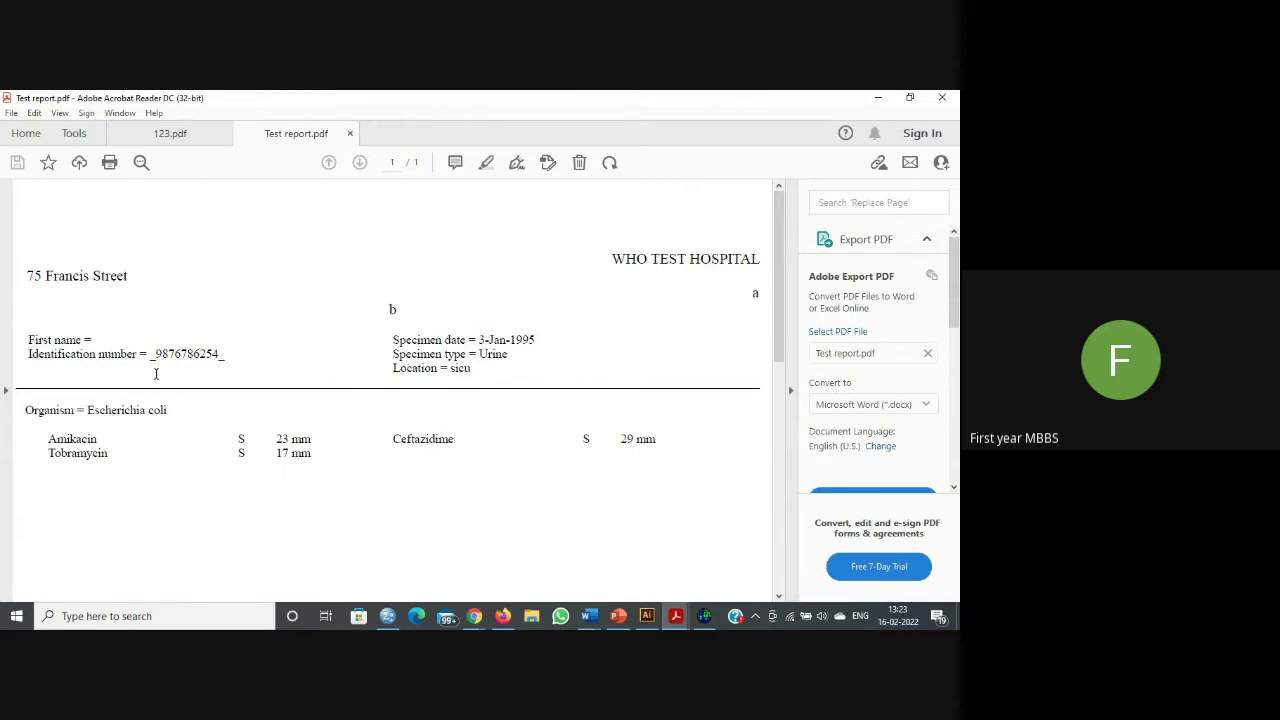
pyautogui.click(943, 100)
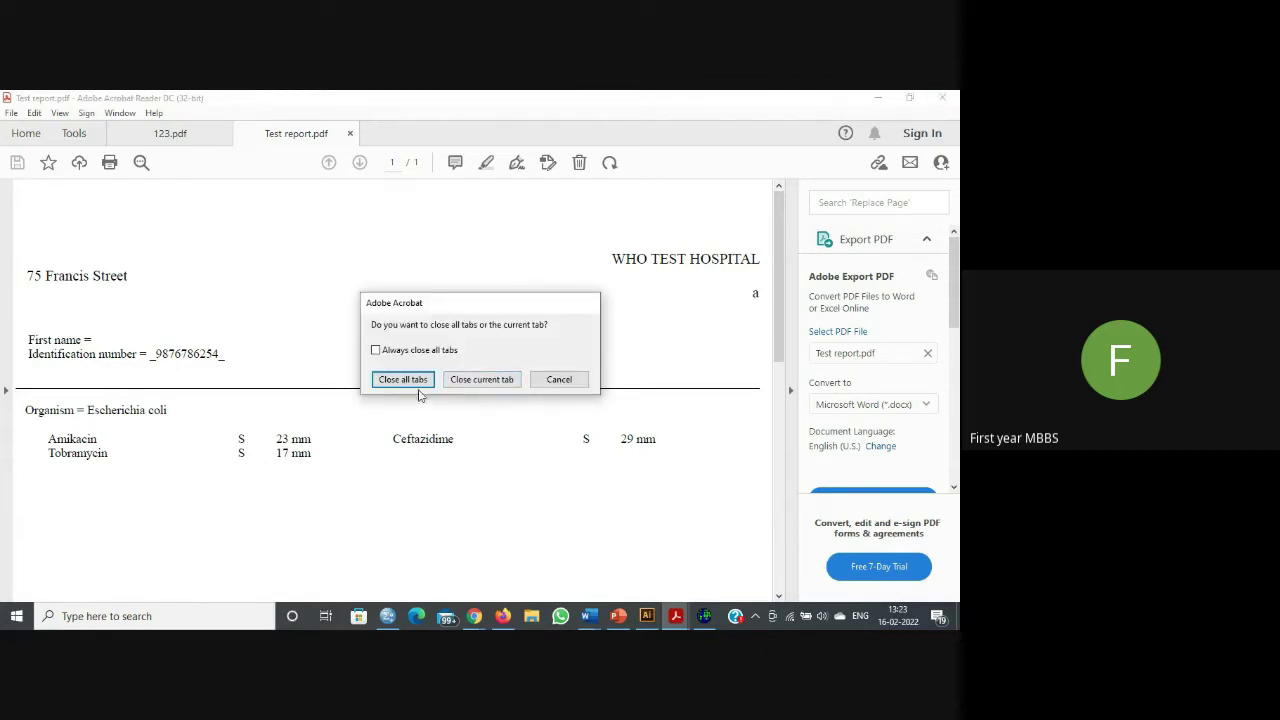
pyautogui.click(481, 379)
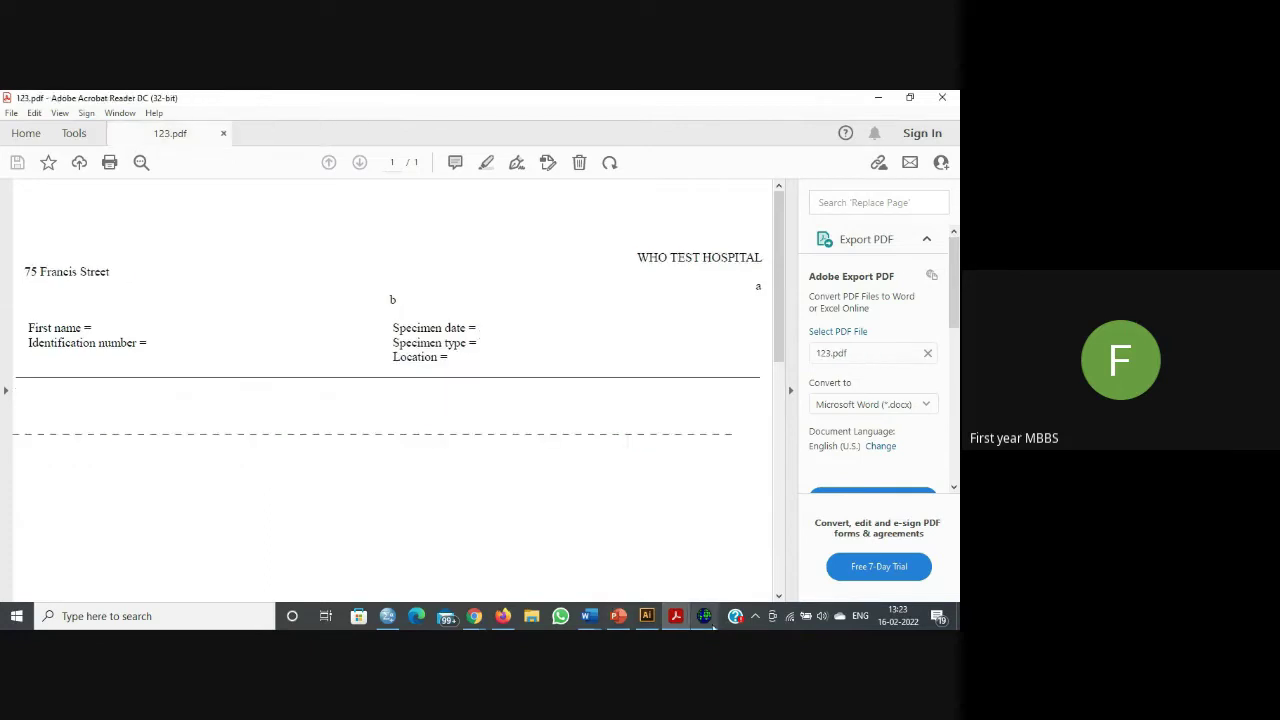
# Step: Switch to WHONET and start a data analysis of type %RIS and test measurements covering all antibiotics
pyautogui.click(704, 616)
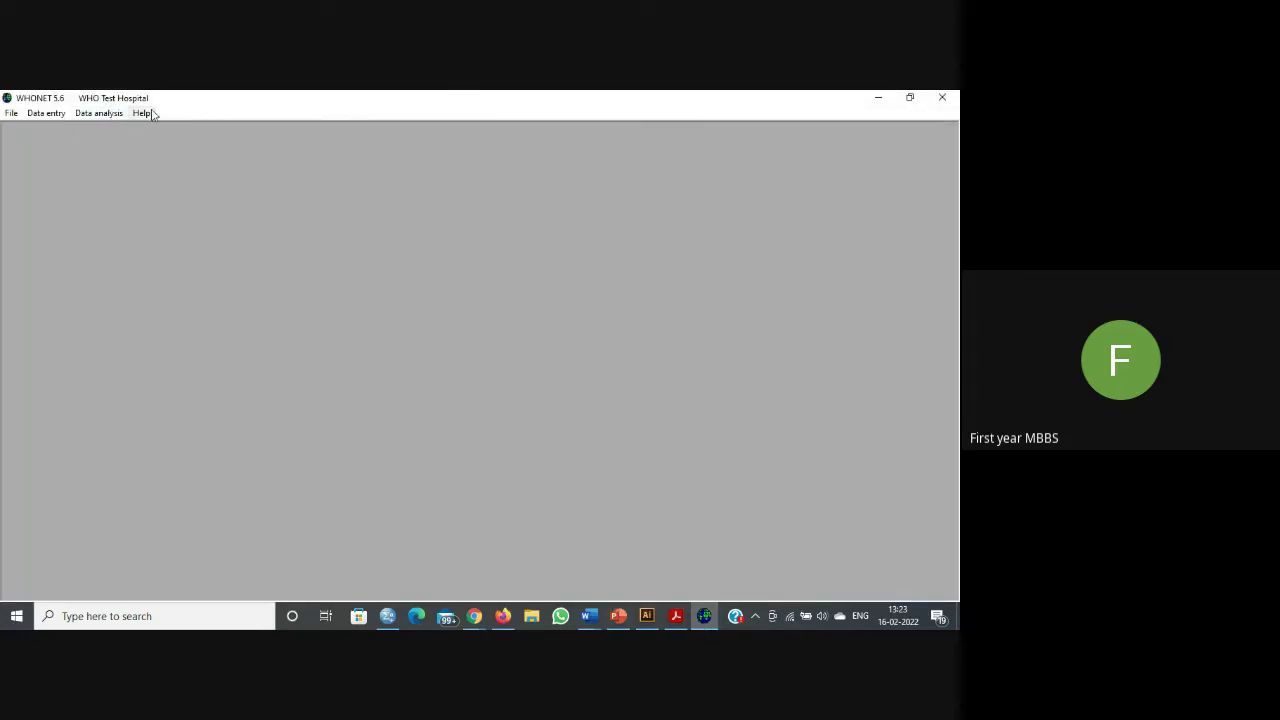
pyautogui.click(95, 115)
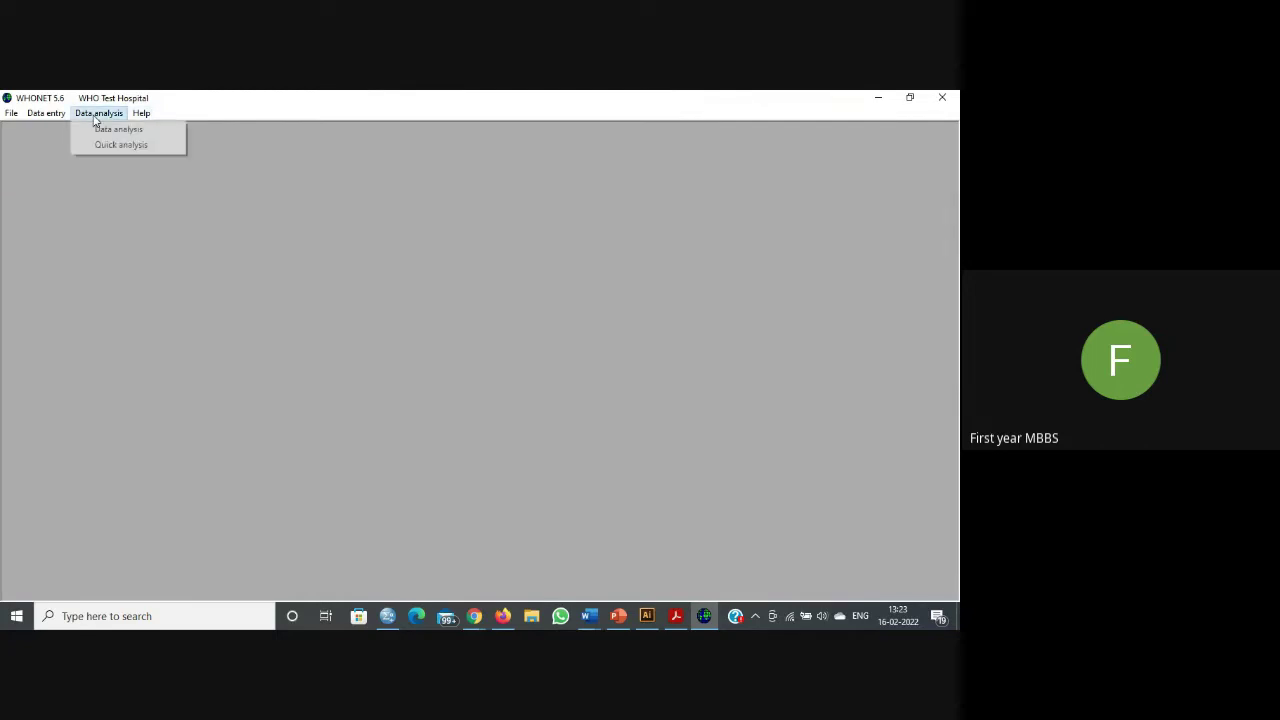
pyautogui.click(118, 131)
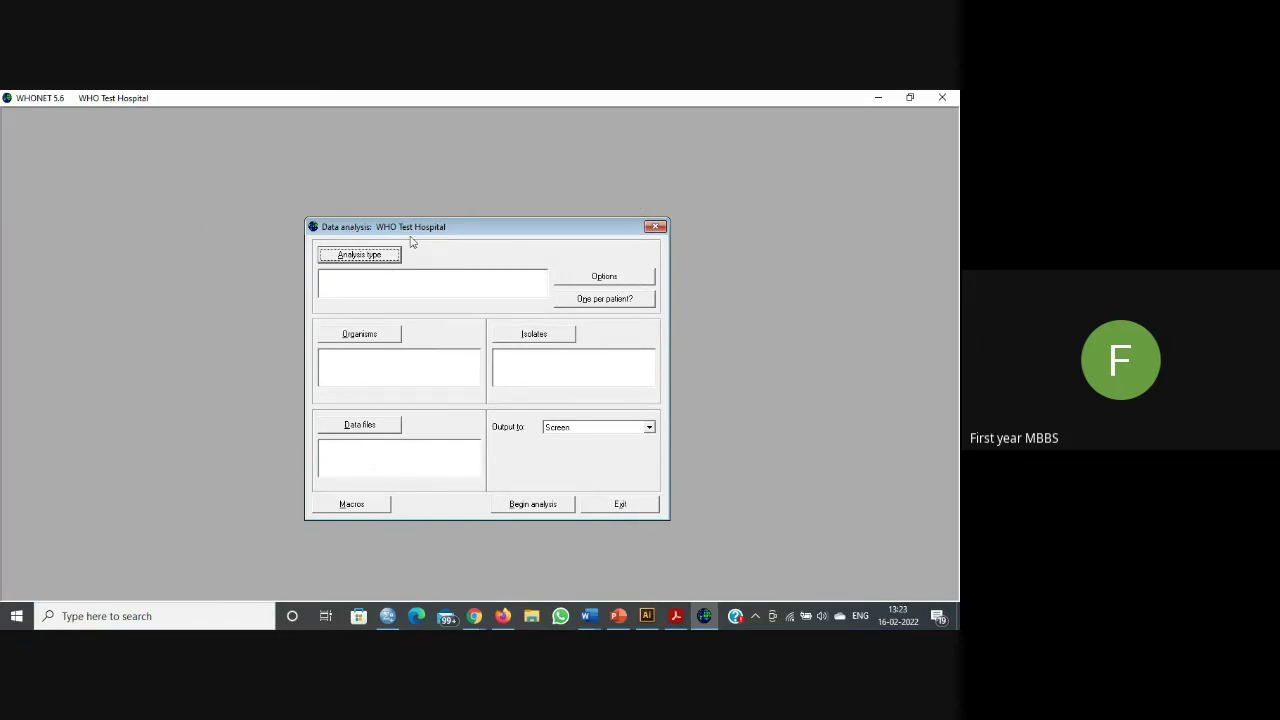
pyautogui.click(359, 257)
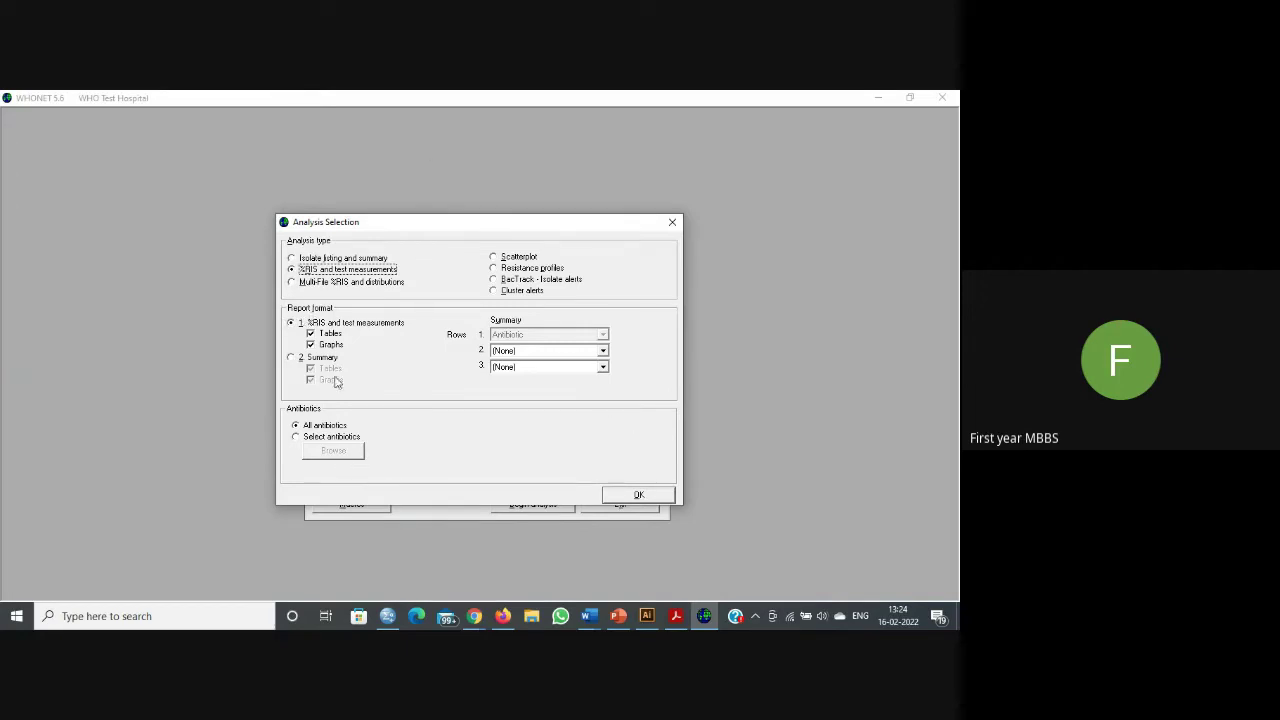
pyautogui.click(639, 495)
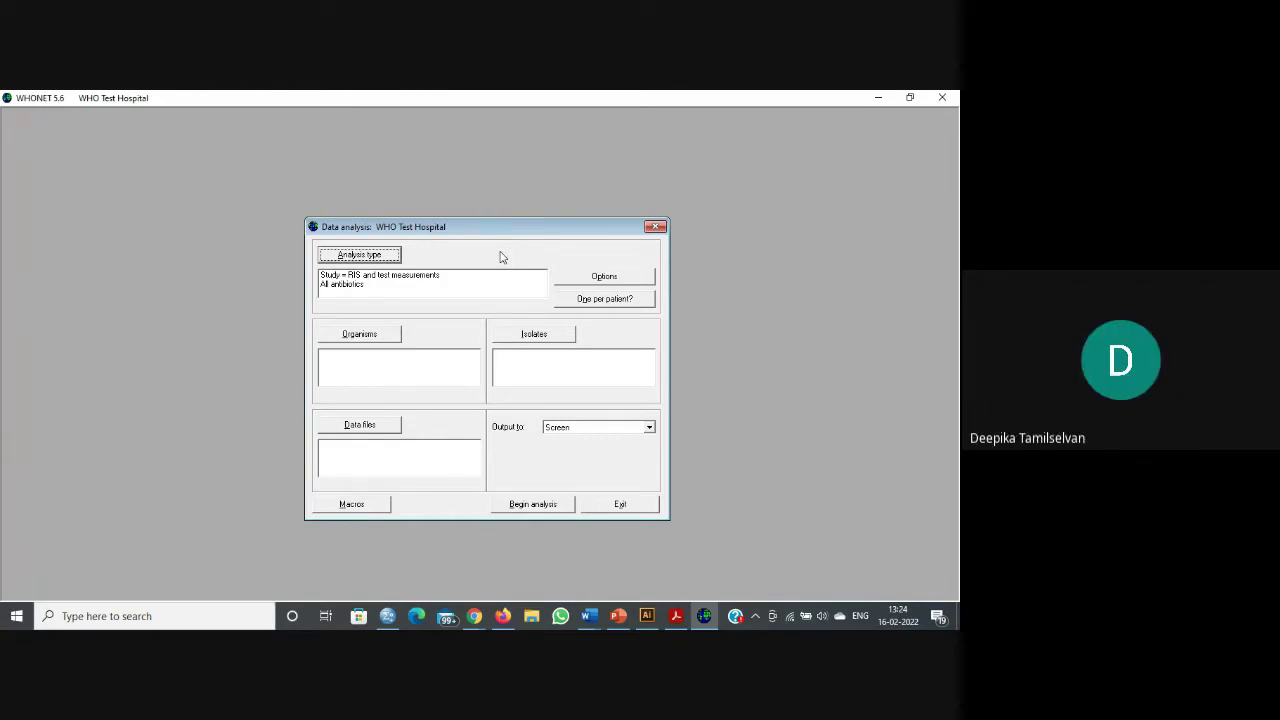
# Step: Add Escherichia coli (eco) as the organism to include in the analysis
pyautogui.click(379, 338)
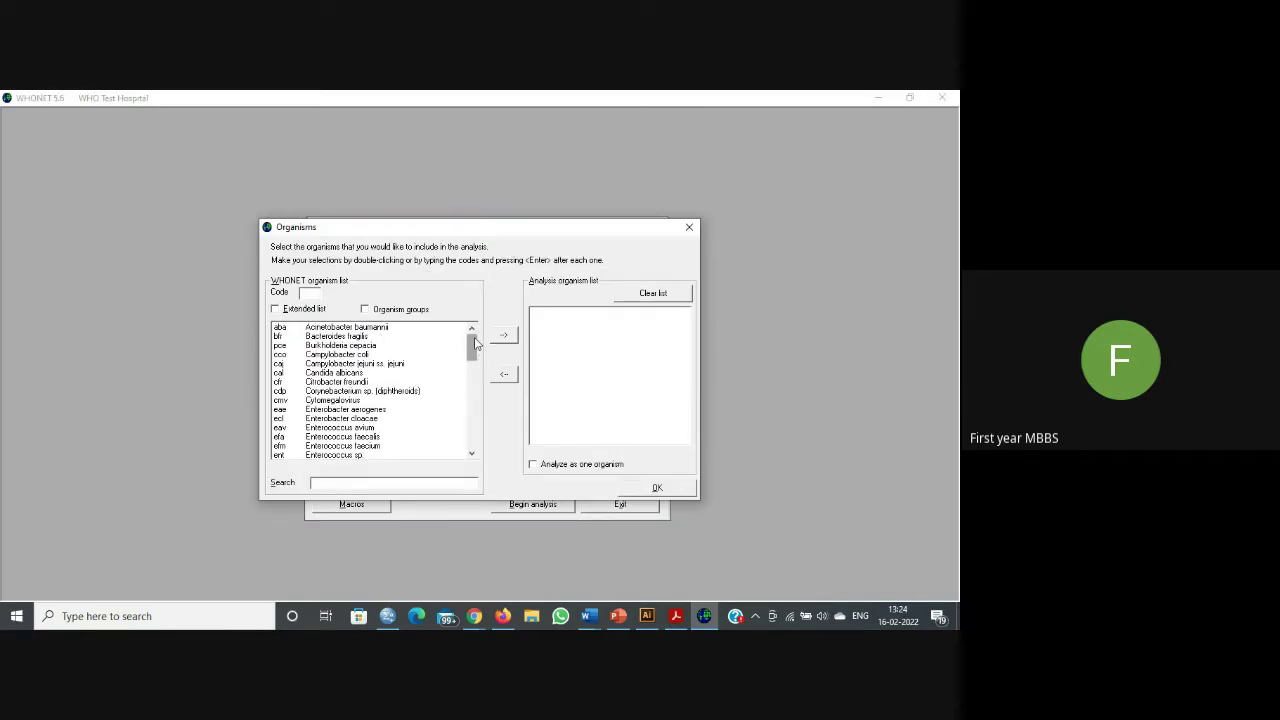
pyautogui.moveTo(473, 344); pyautogui.dragTo(474, 365)
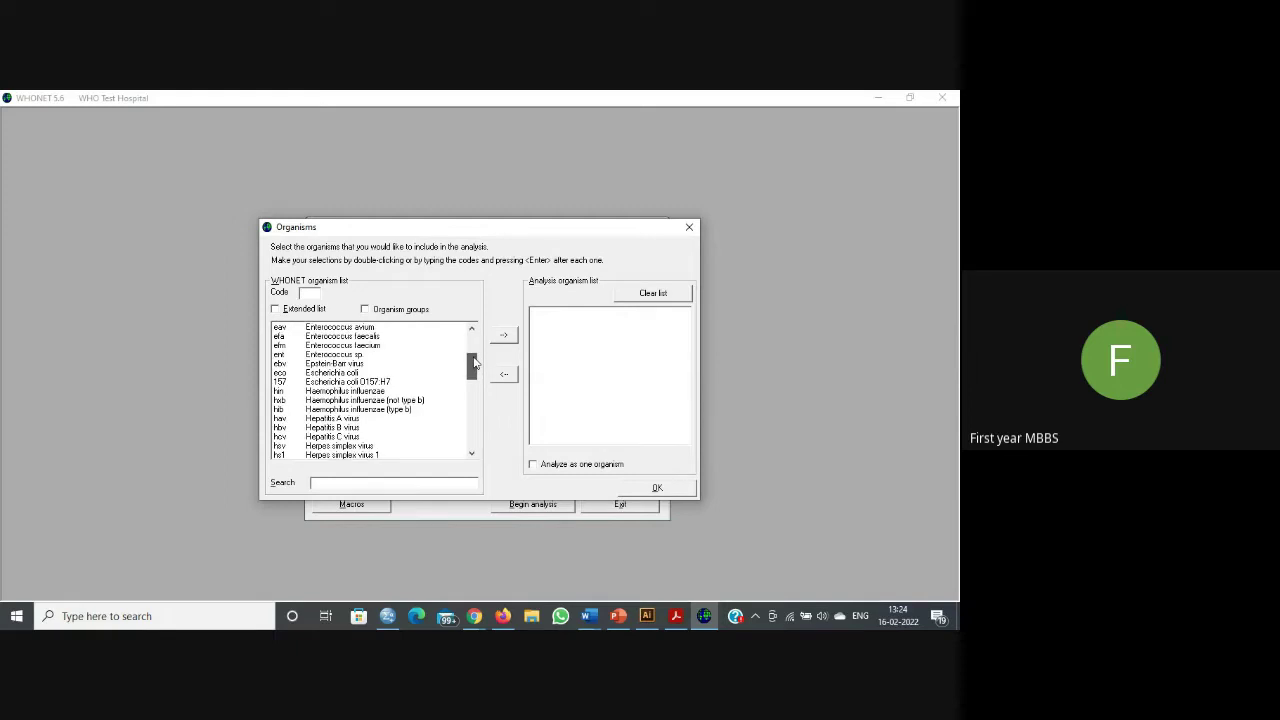
pyautogui.click(340, 375)
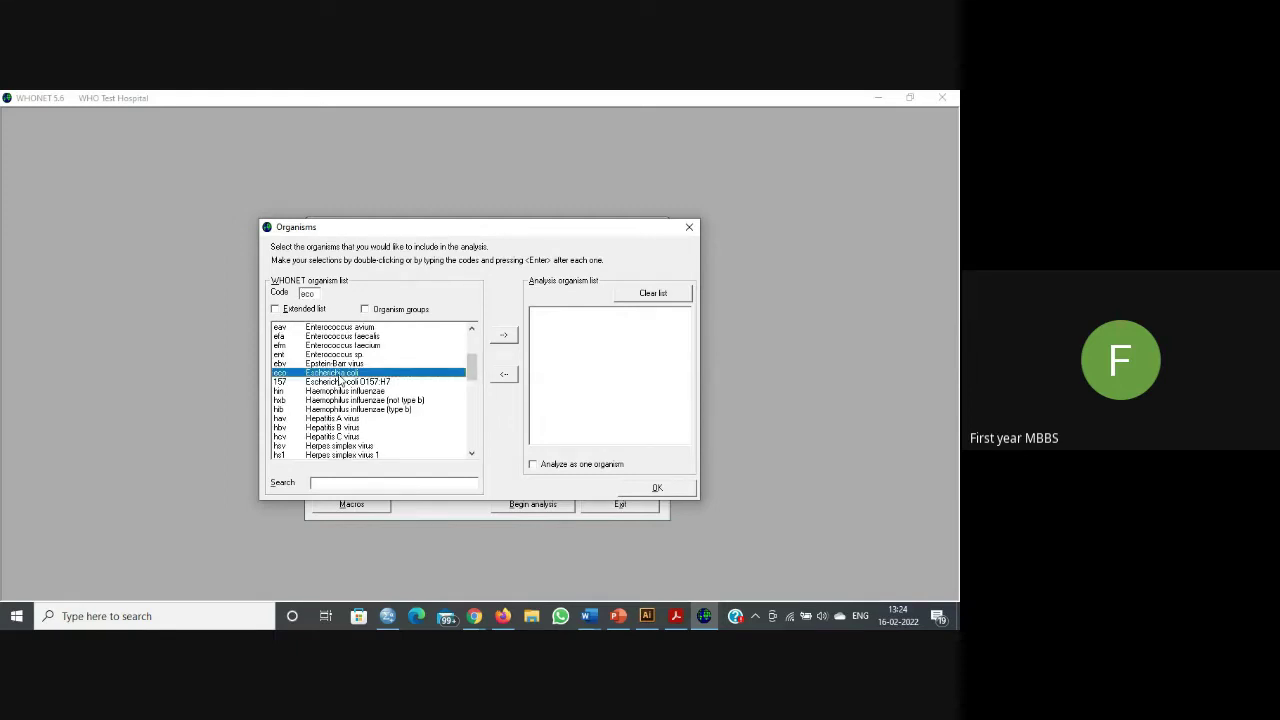
pyautogui.doubleClick(340, 378)
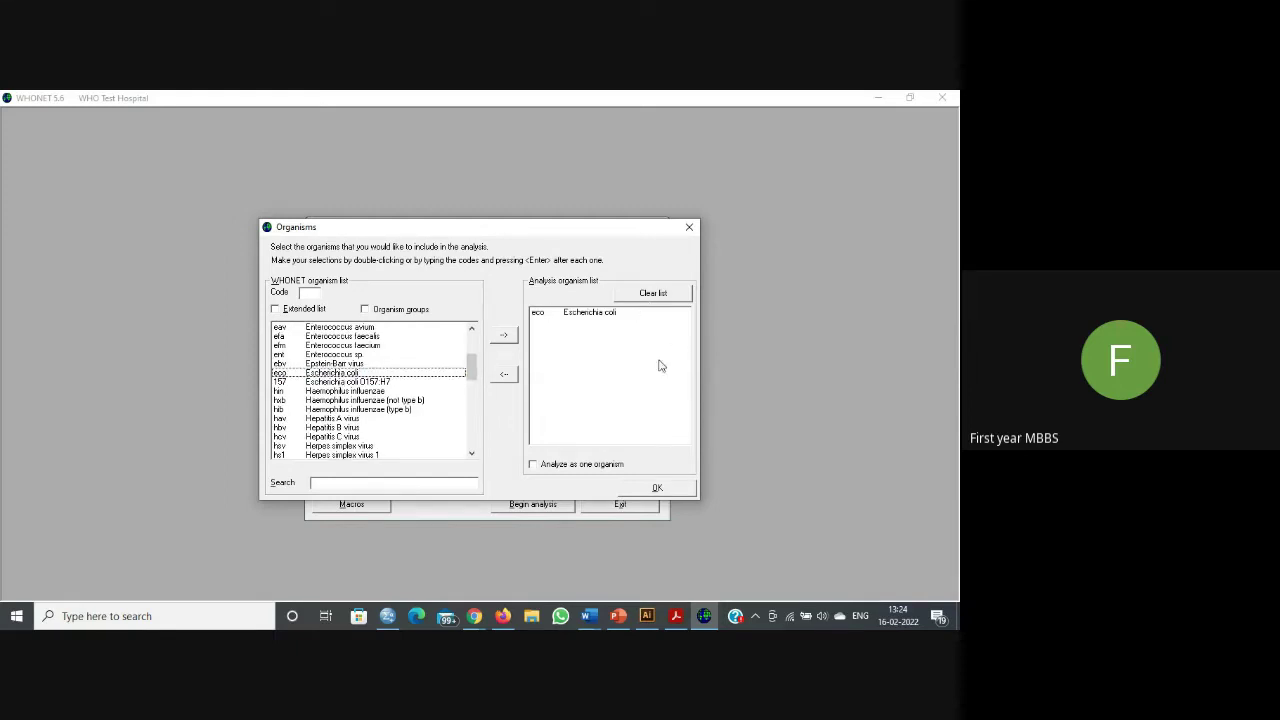
pyautogui.click(656, 487)
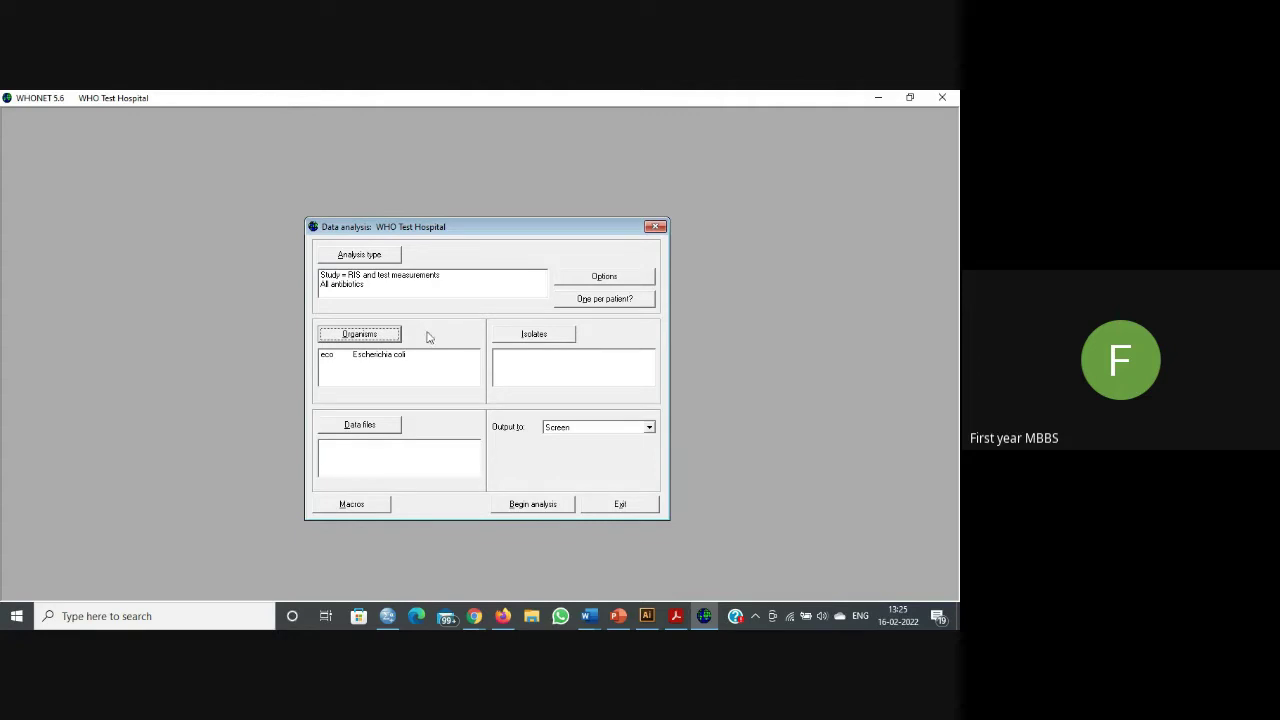
# Step: Add the data file W0195WHO.TST from the WHONET5 Data folder to the analysis
pyautogui.click(364, 428)
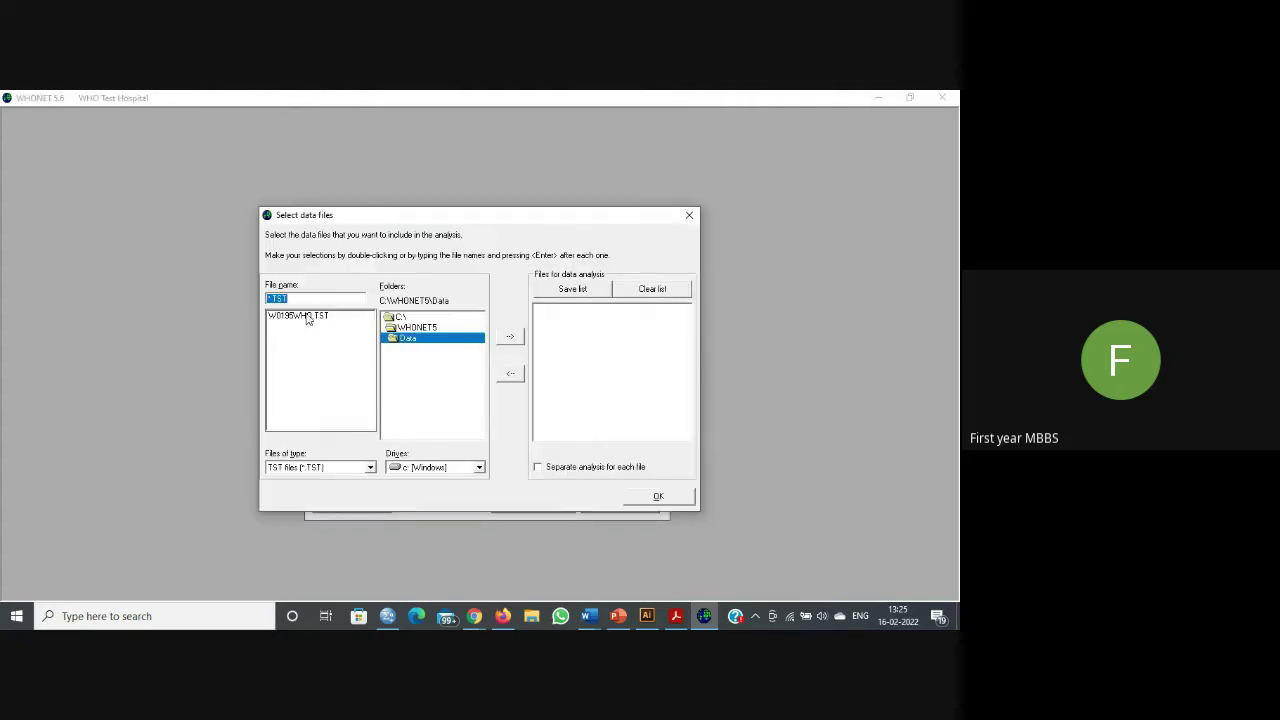
pyautogui.click(307, 316)
pyautogui.doubleClick(294, 316)
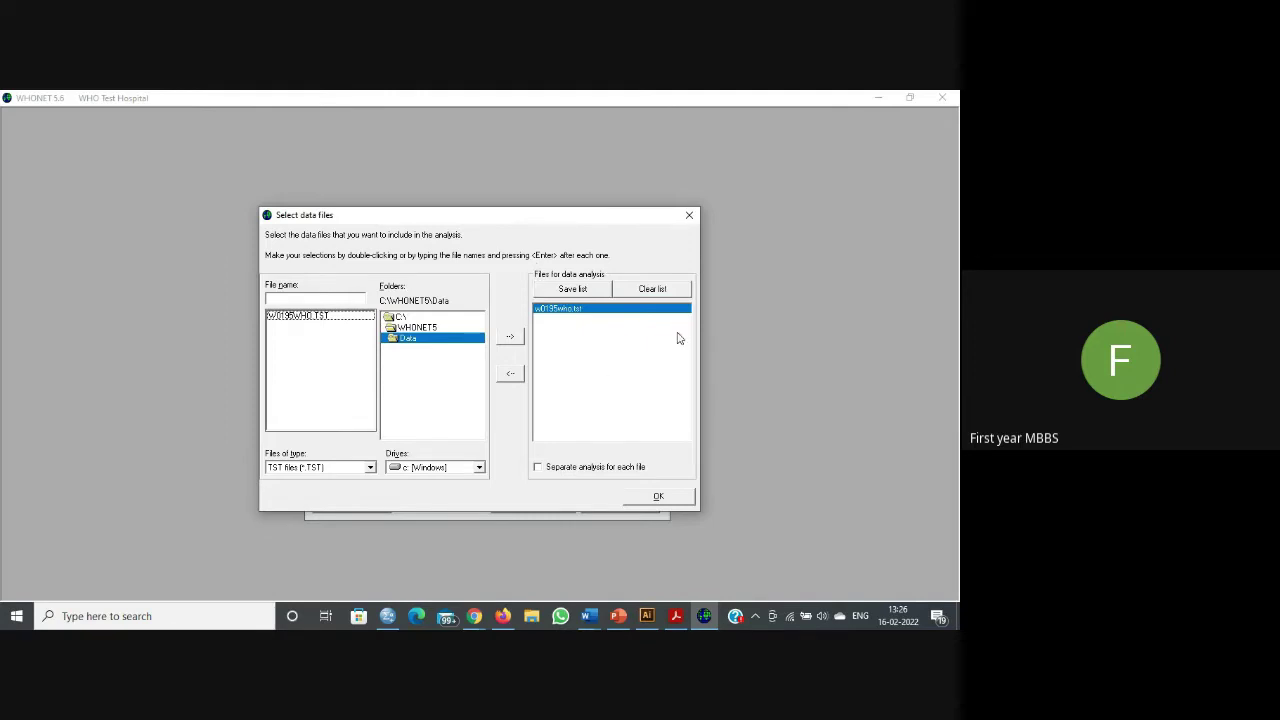
pyautogui.click(668, 496)
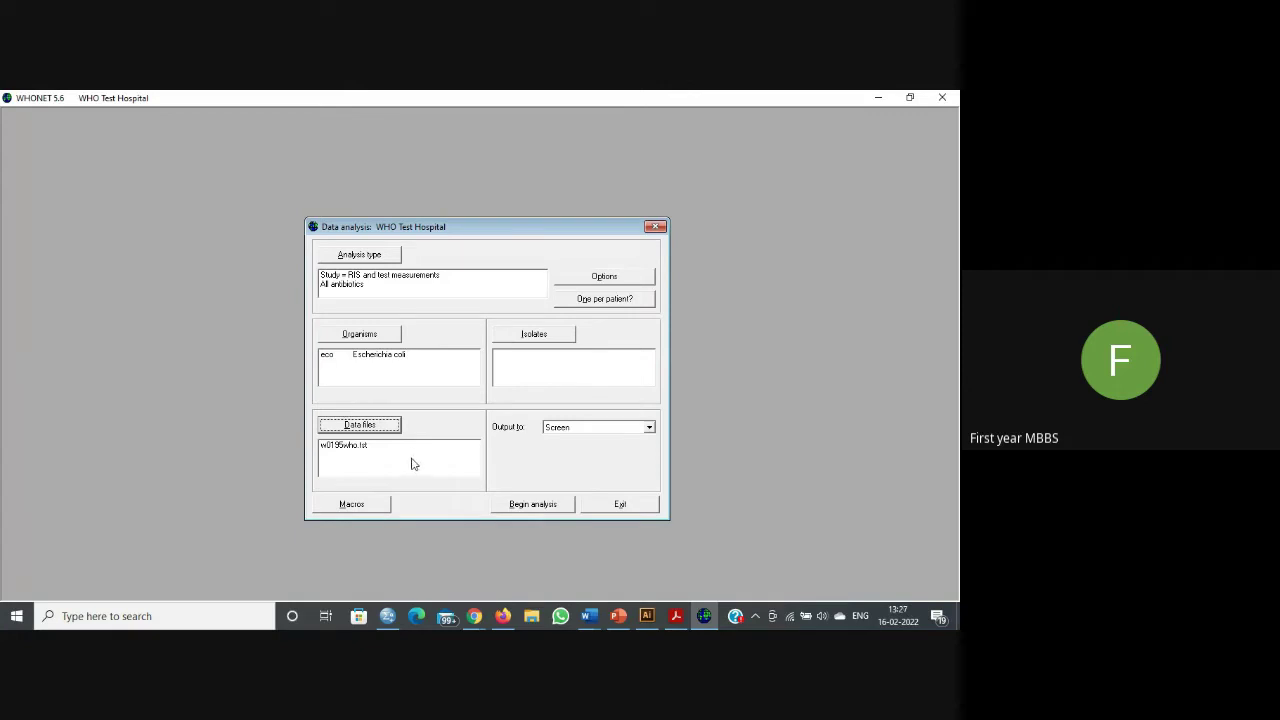
# Step: Run the Escherichia coli analysis with on-screen output and display the graph of susceptible results
pyautogui.click(534, 505)
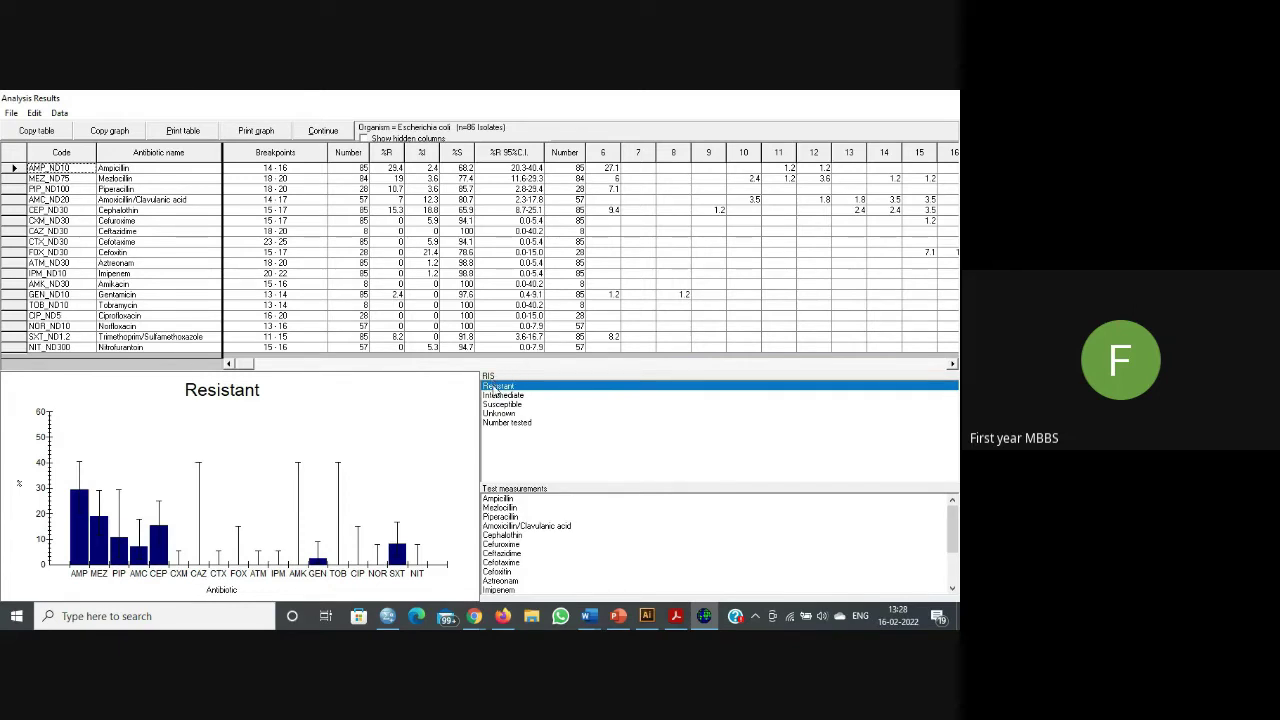
pyautogui.click(510, 404)
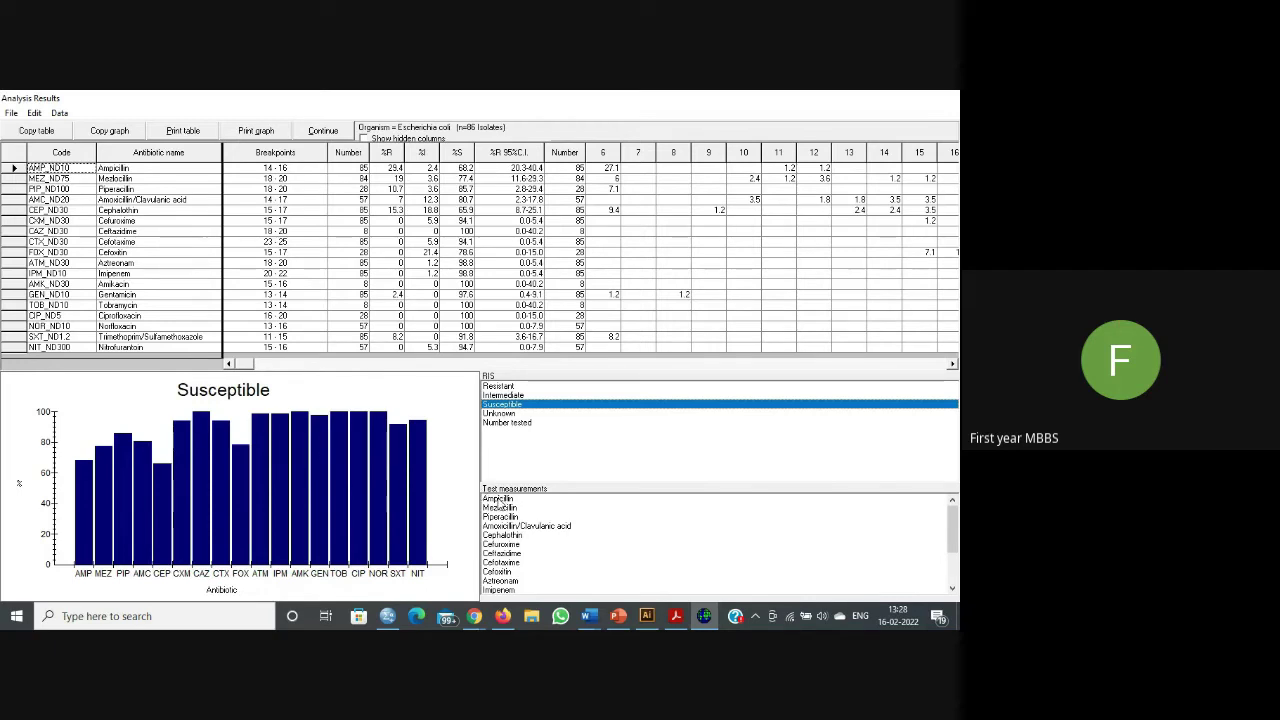
# Step: View the zone-of-inhibition graphs for Ampicillin, Mezlocillin and Piperacillin one after another
pyautogui.click(499, 502)
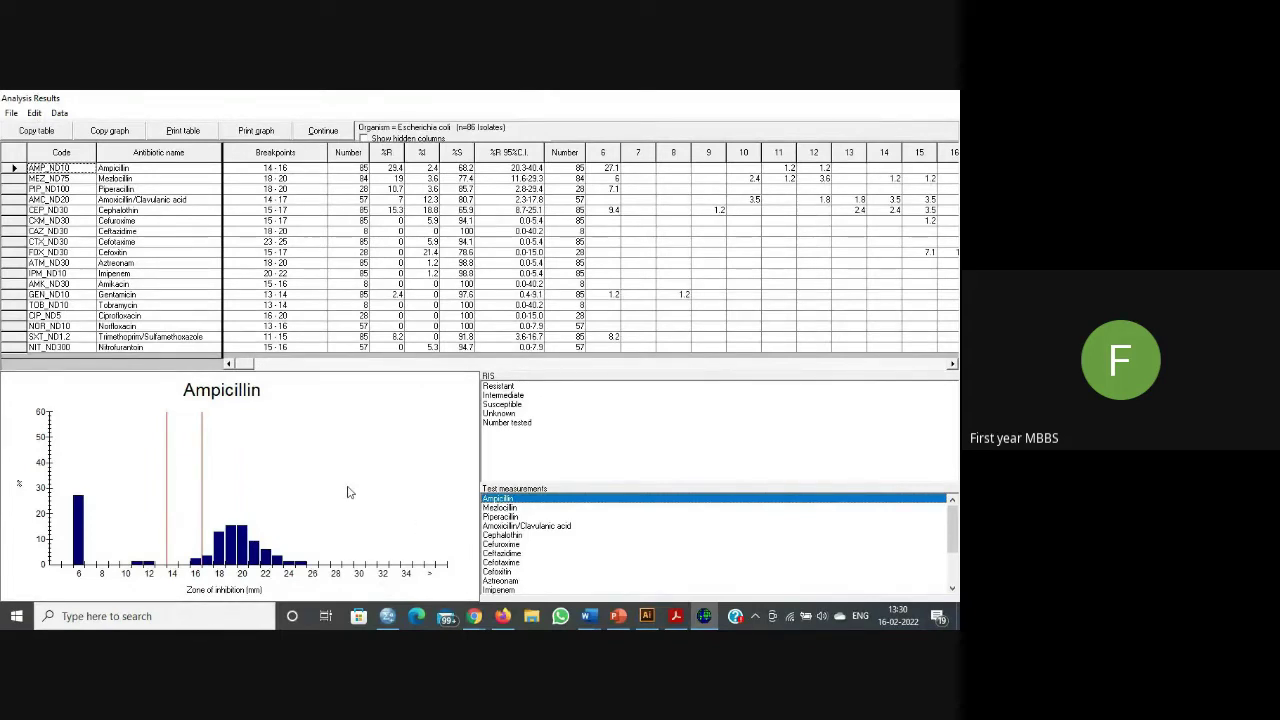
pyautogui.click(500, 507)
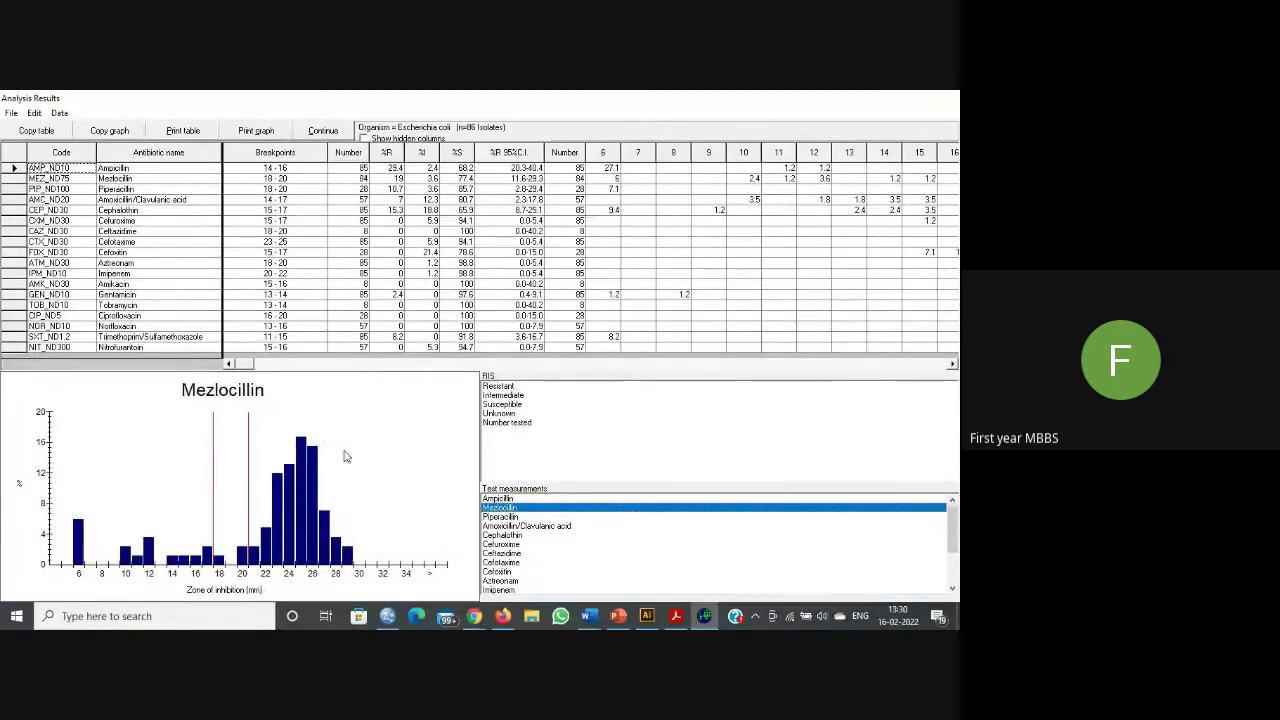
pyautogui.click(501, 516)
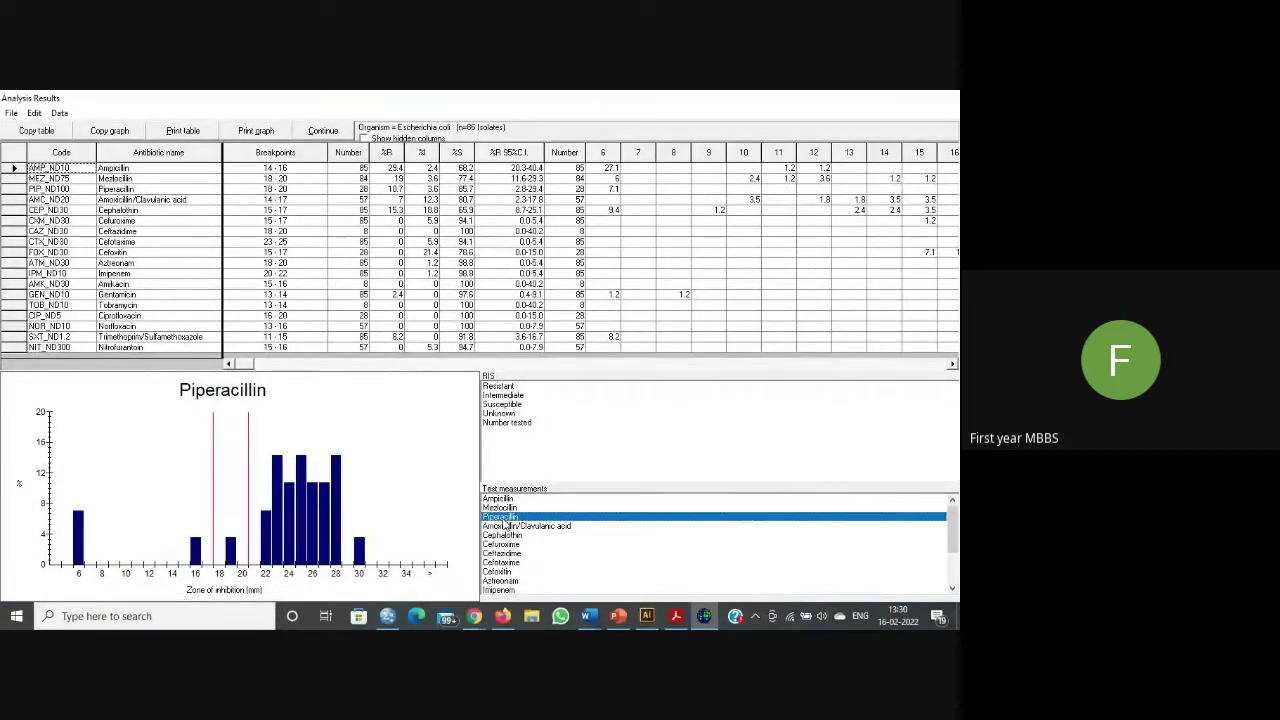
# Step: Copy the Amoxicillin/Clavulanic acid graph and paste it onto a new second slide in PowerPoint
pyautogui.click(512, 526)
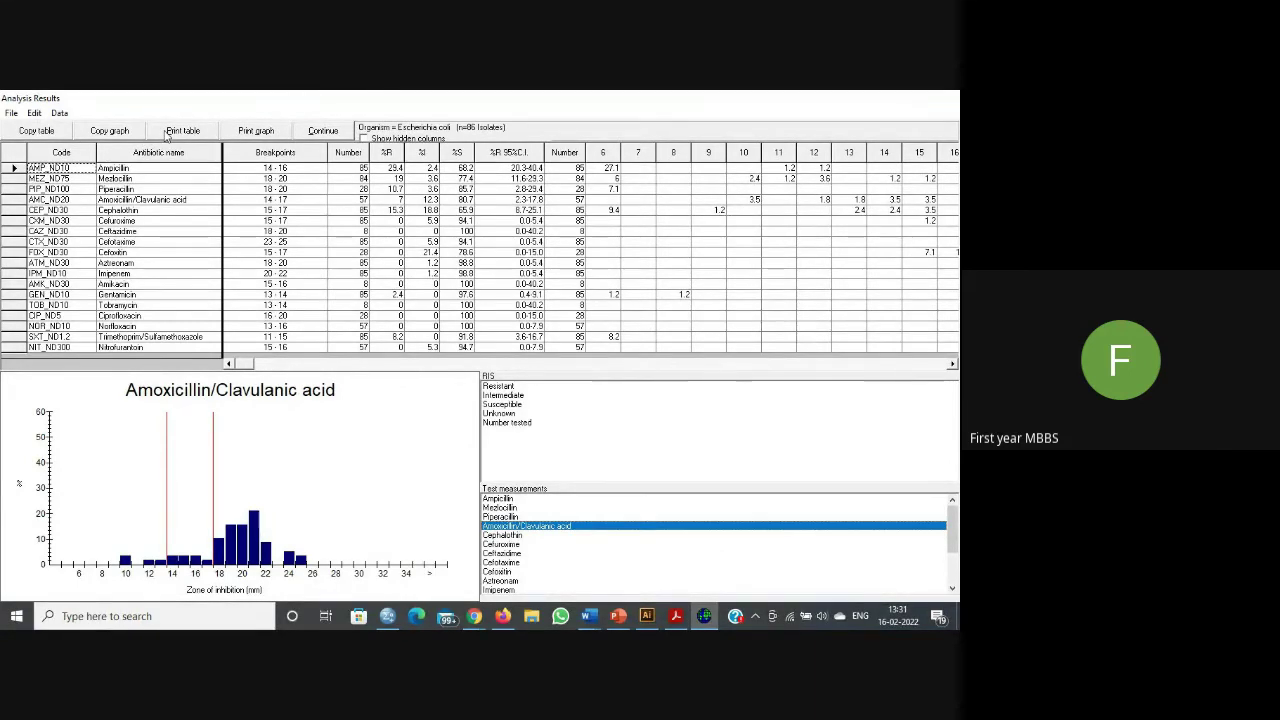
pyautogui.click(104, 131)
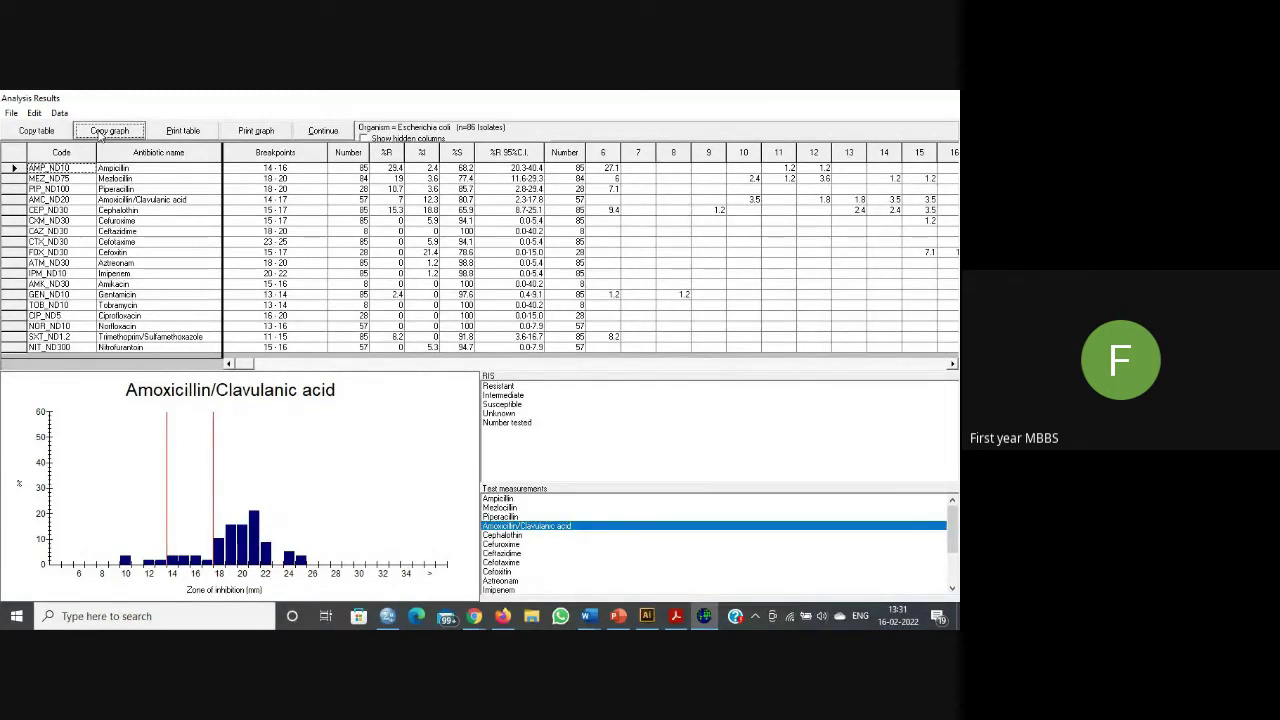
pyautogui.click(618, 616)
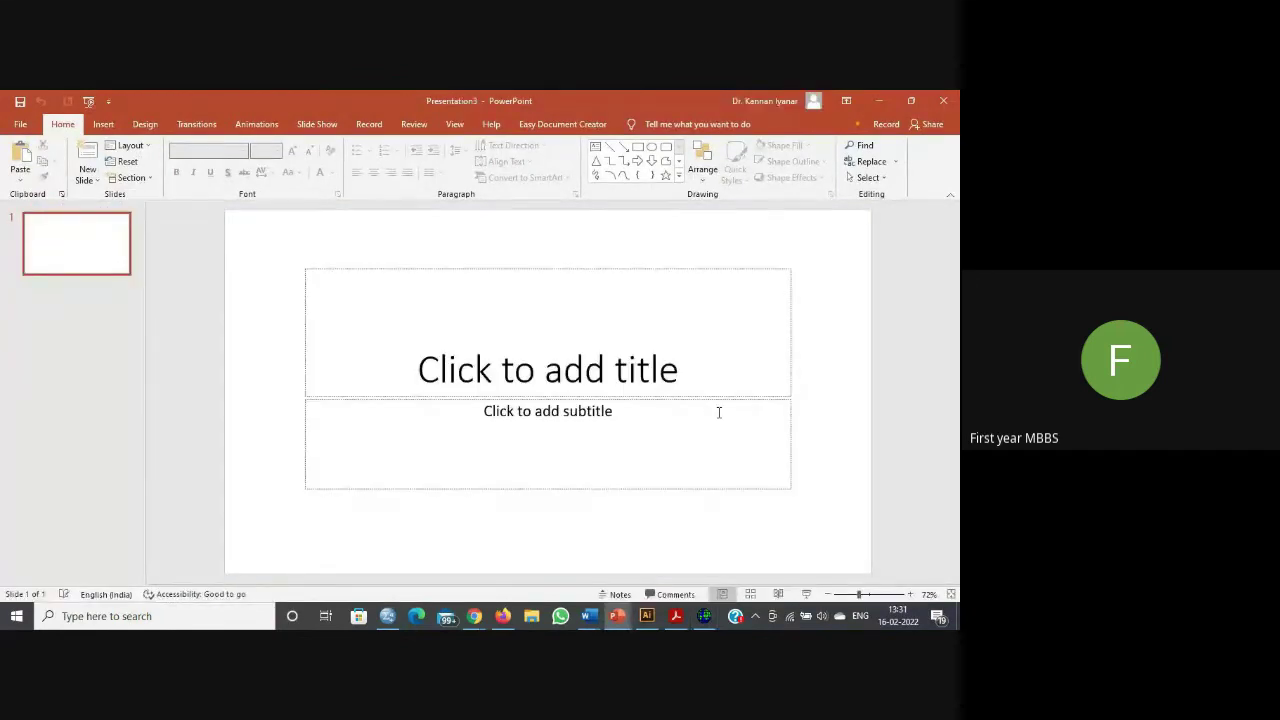
pyautogui.hotkey('ctrl', 'm')
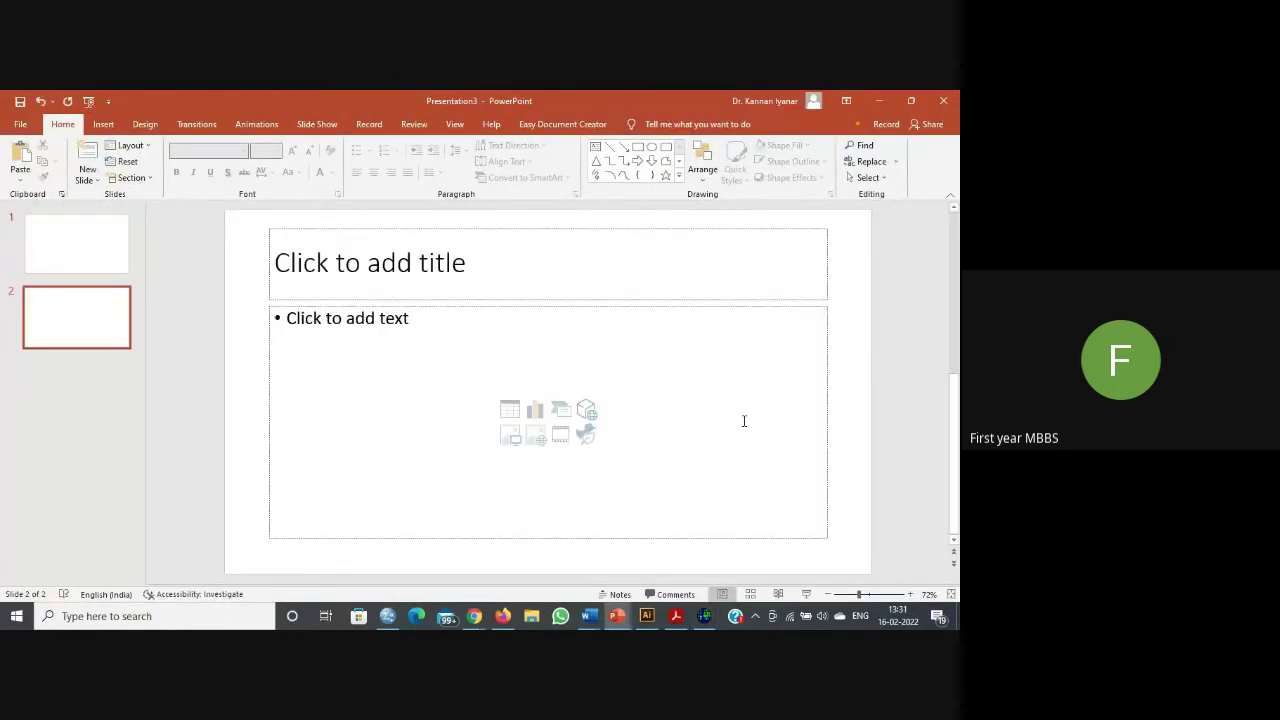
pyautogui.hotkey('ctrl', 'v')
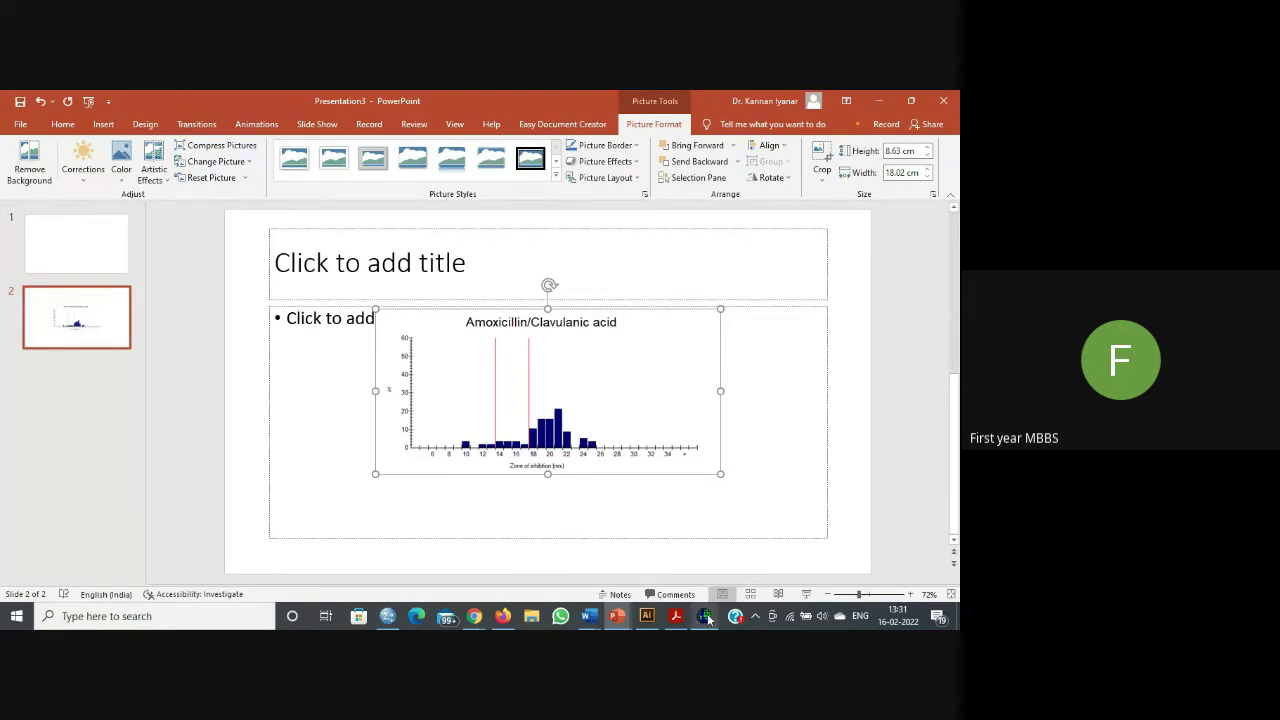
# Step: Switch back to WHONET and examine the file formats offered for saving the graph, without saving it
pyautogui.click(705, 616)
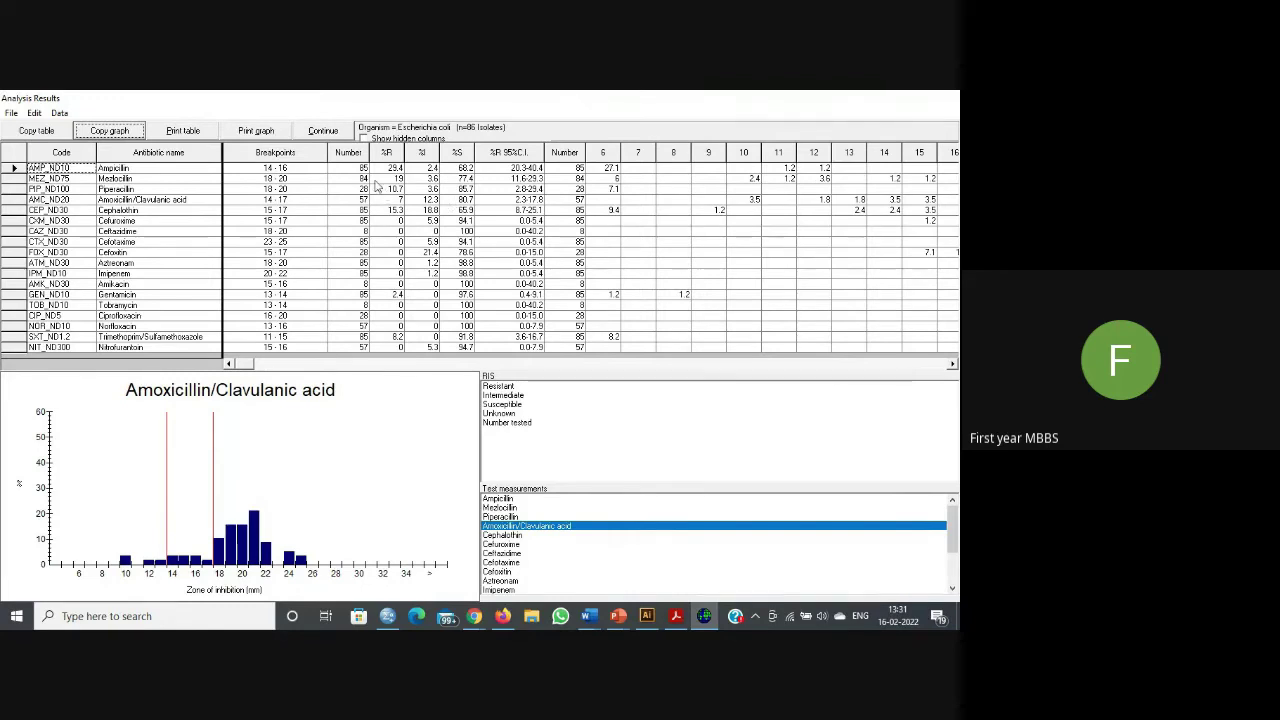
pyautogui.click(11, 114)
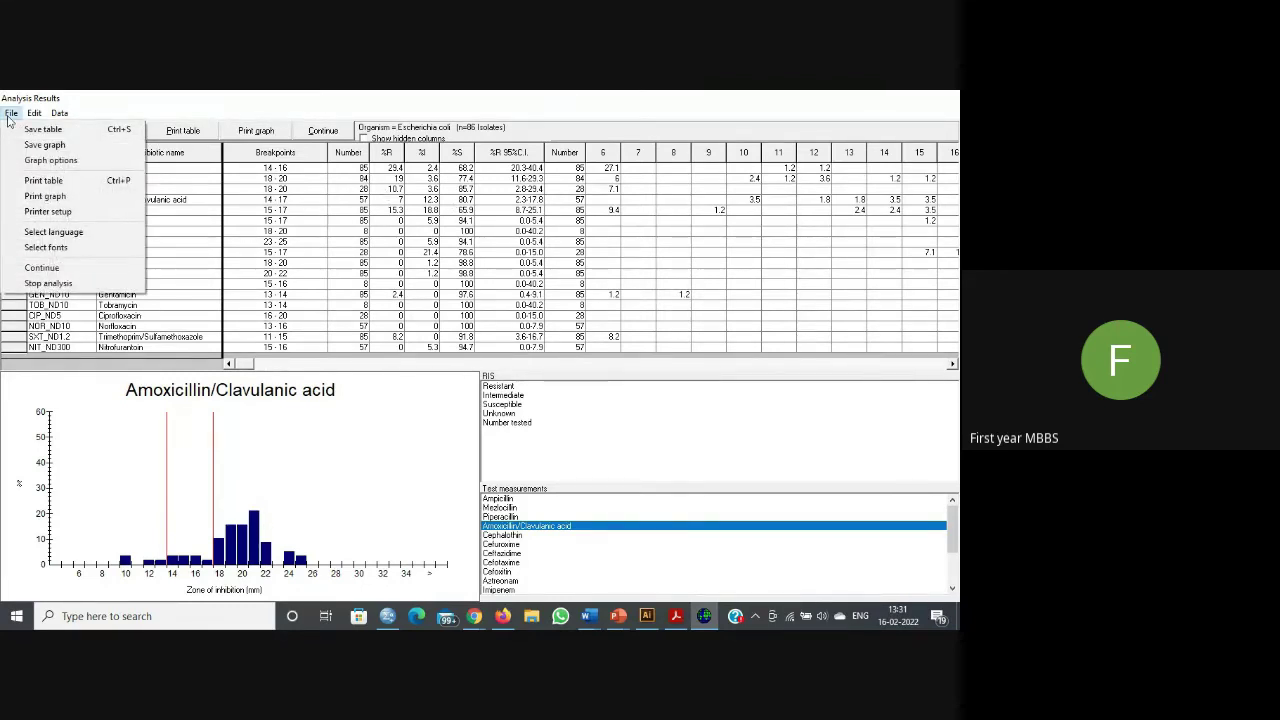
pyautogui.click(40, 145)
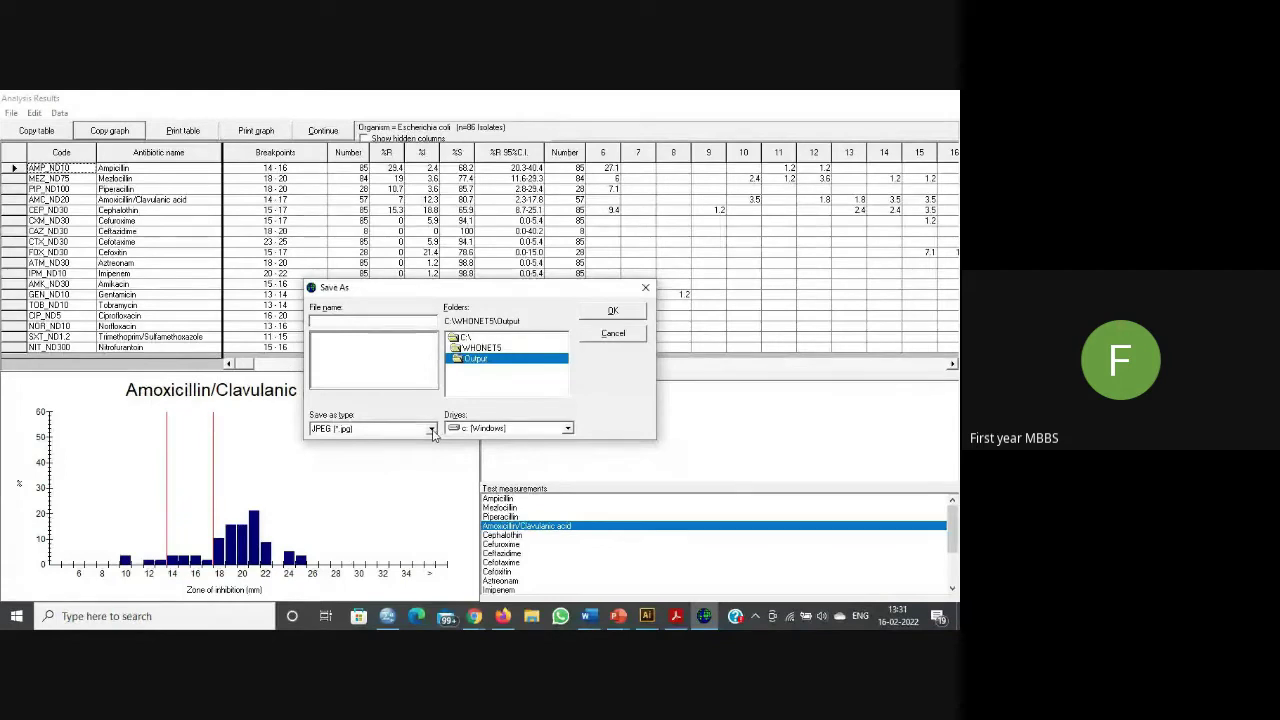
pyautogui.click(432, 429)
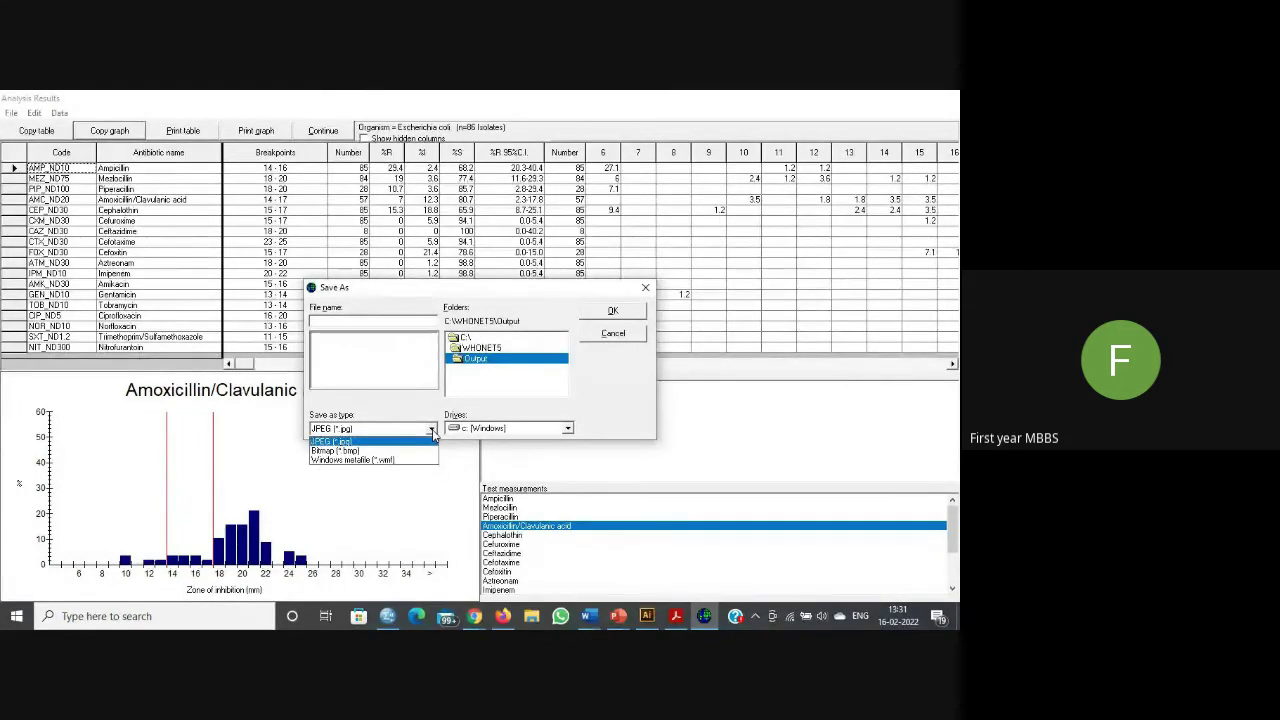
pyautogui.click(444, 515)
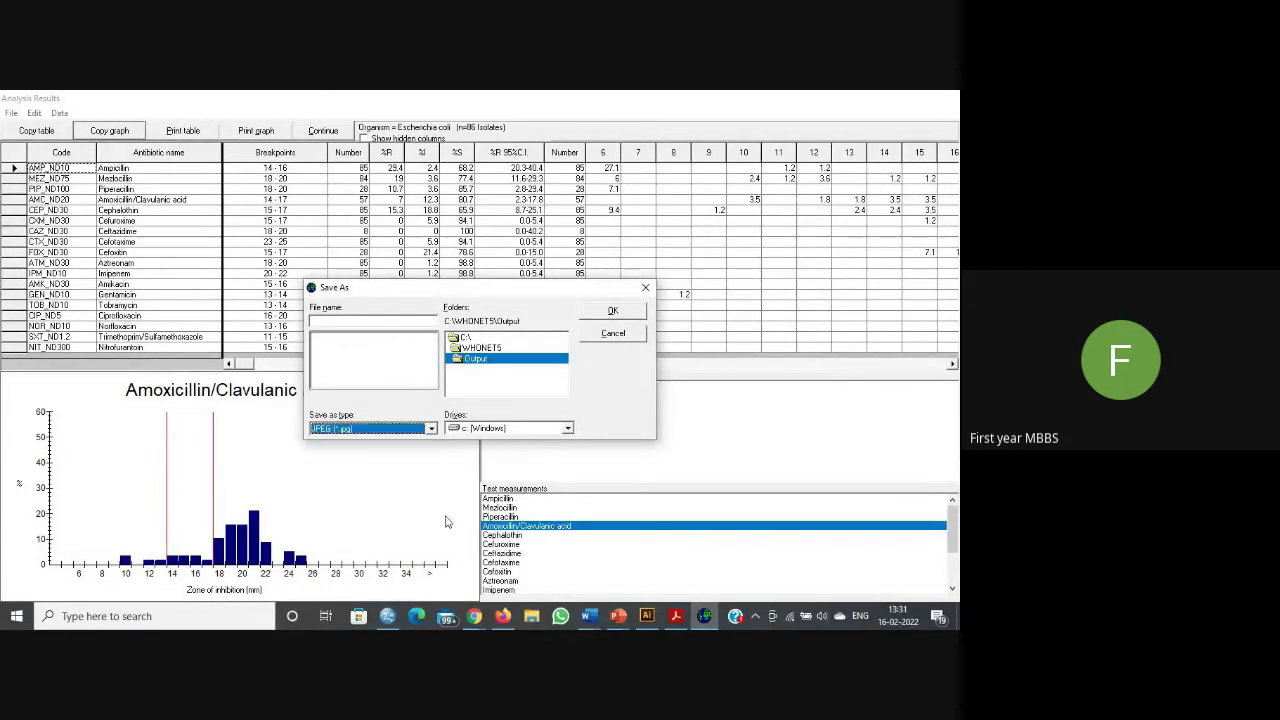
pyautogui.click(614, 334)
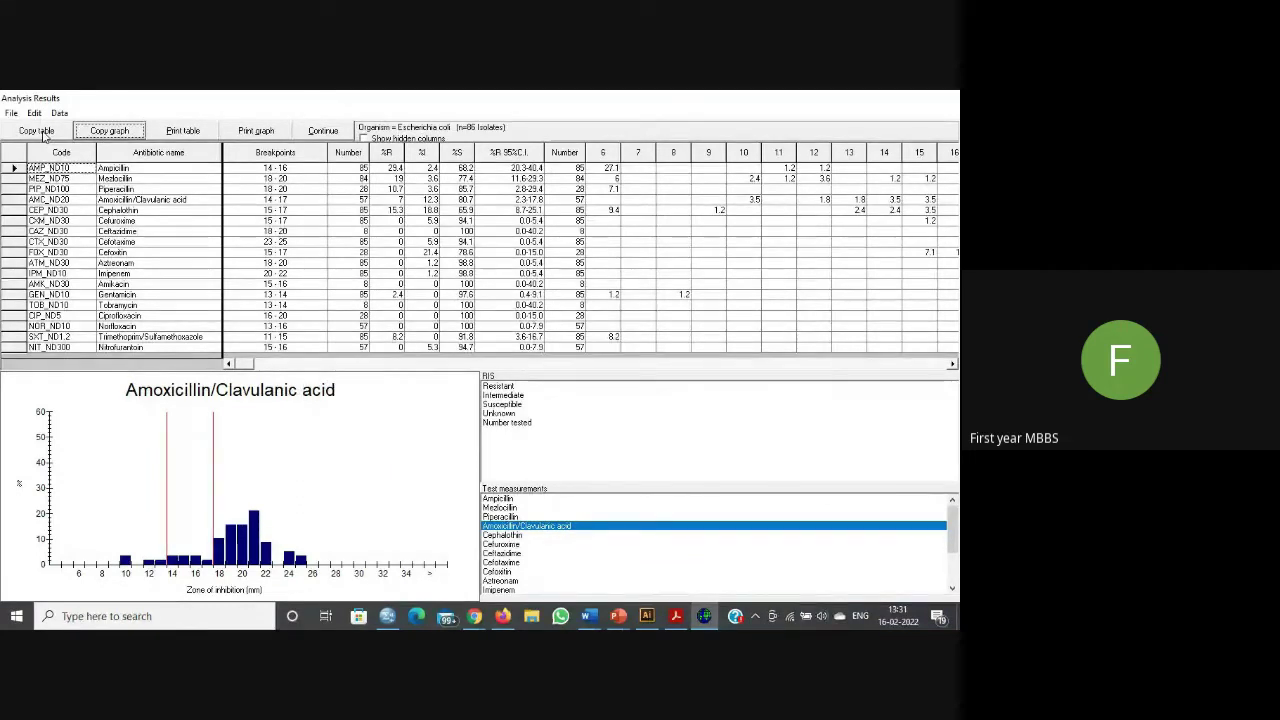
pyautogui.click(11, 113)
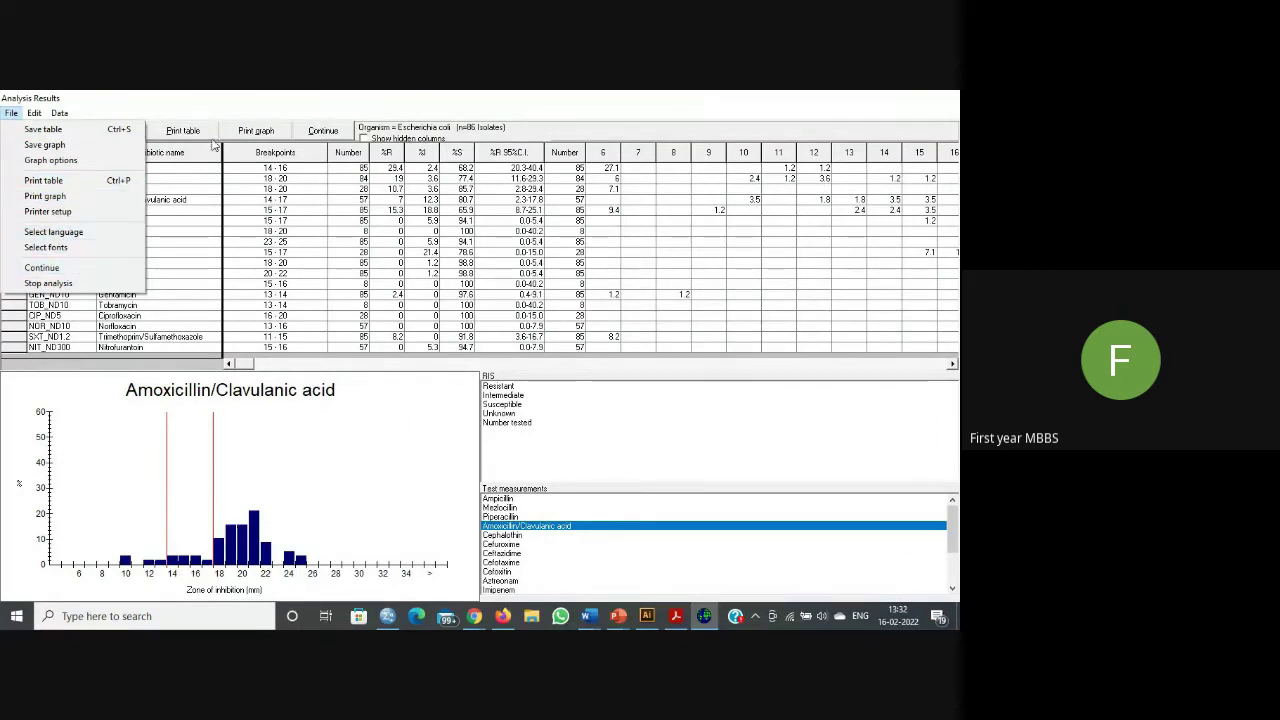
pyautogui.click(268, 103)
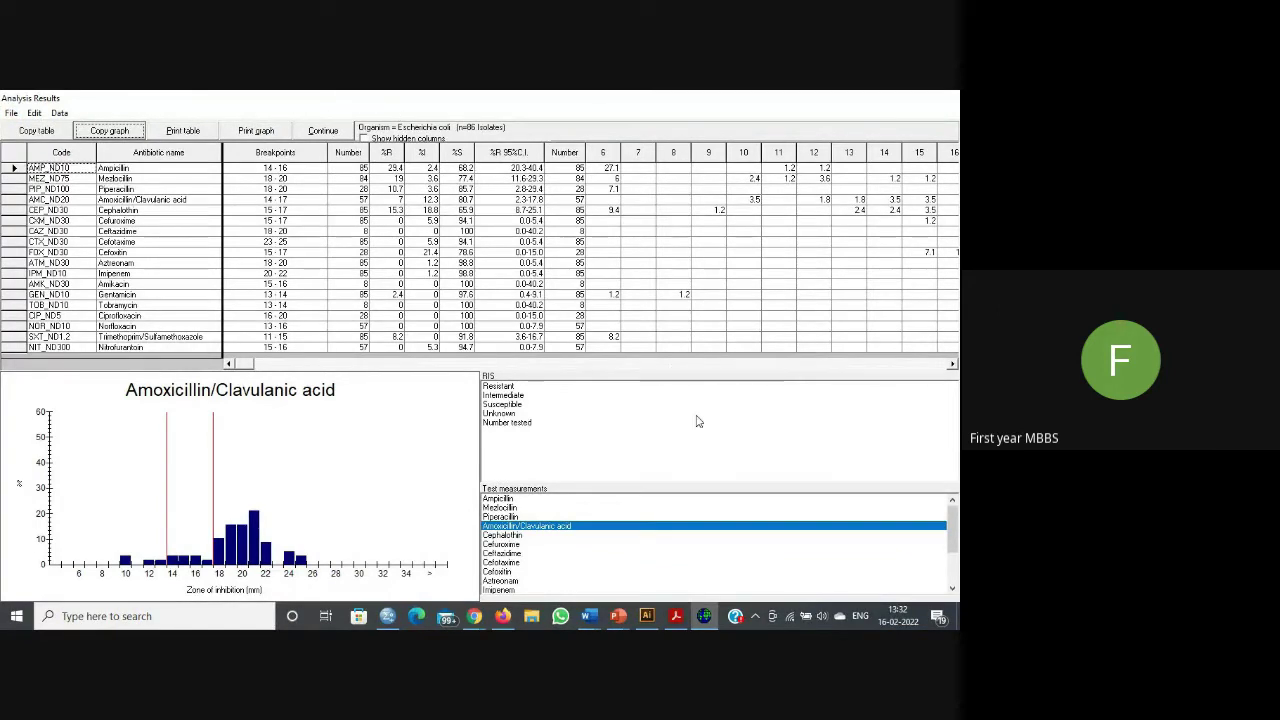
# Step: Return to the data analysis setup and limit the isolates to specimen type Urine (ur)
pyautogui.click(323, 131)
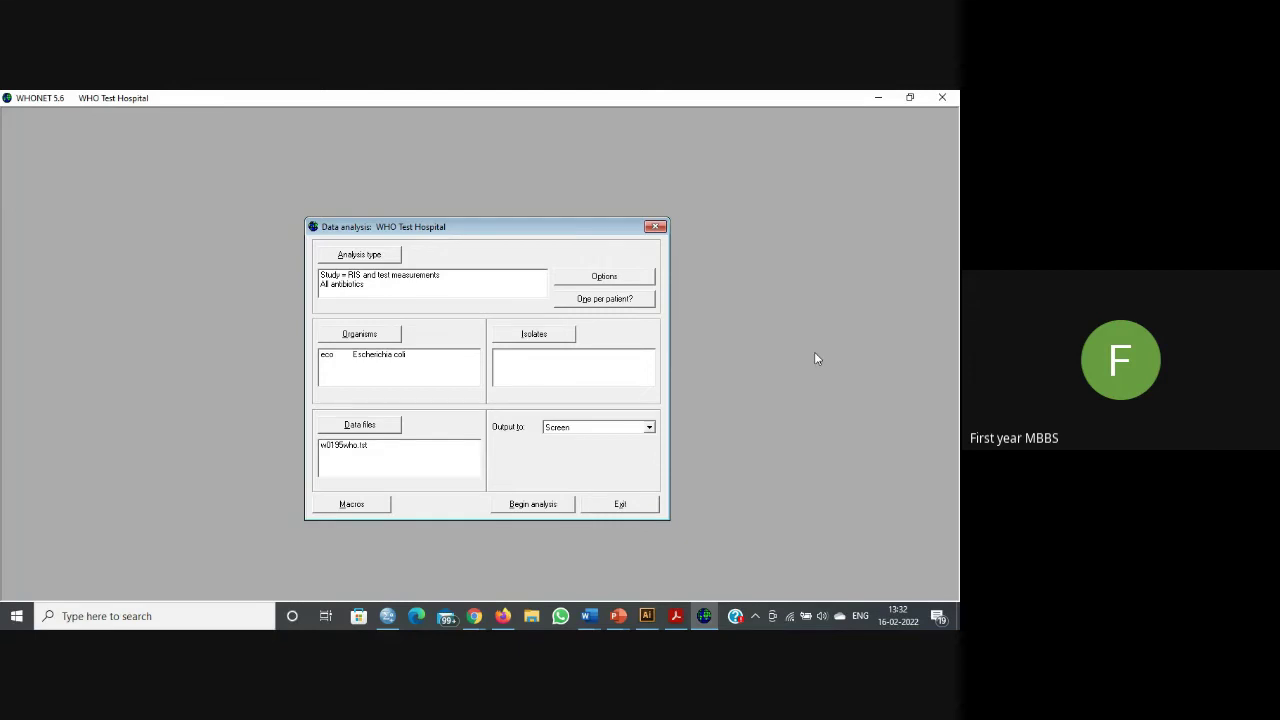
pyautogui.click(534, 334)
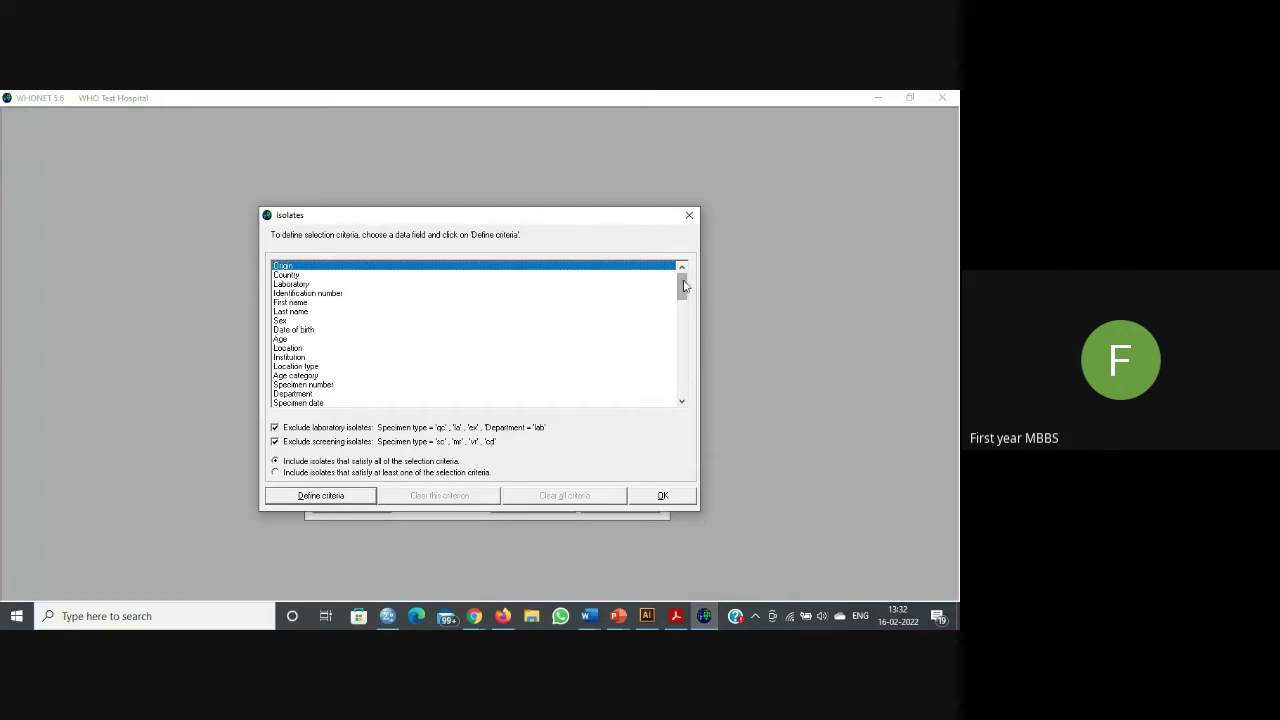
pyautogui.moveTo(684, 287); pyautogui.dragTo(684, 298)
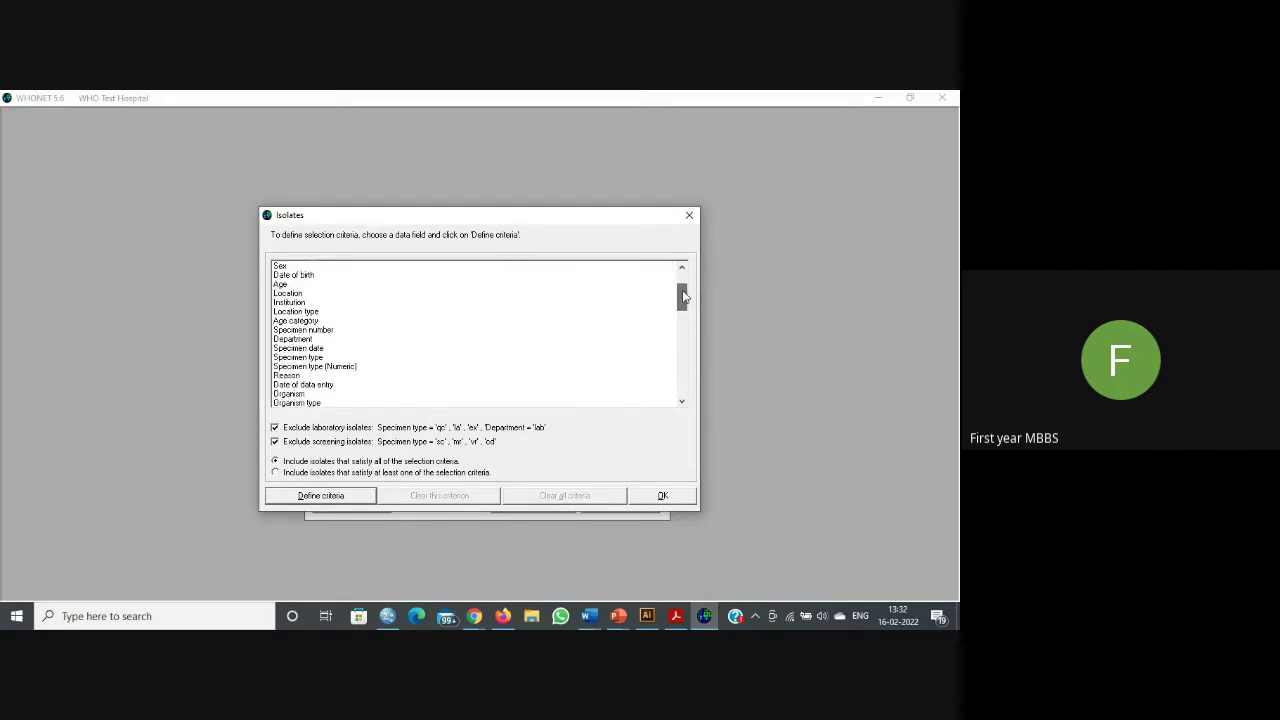
pyautogui.click(318, 358)
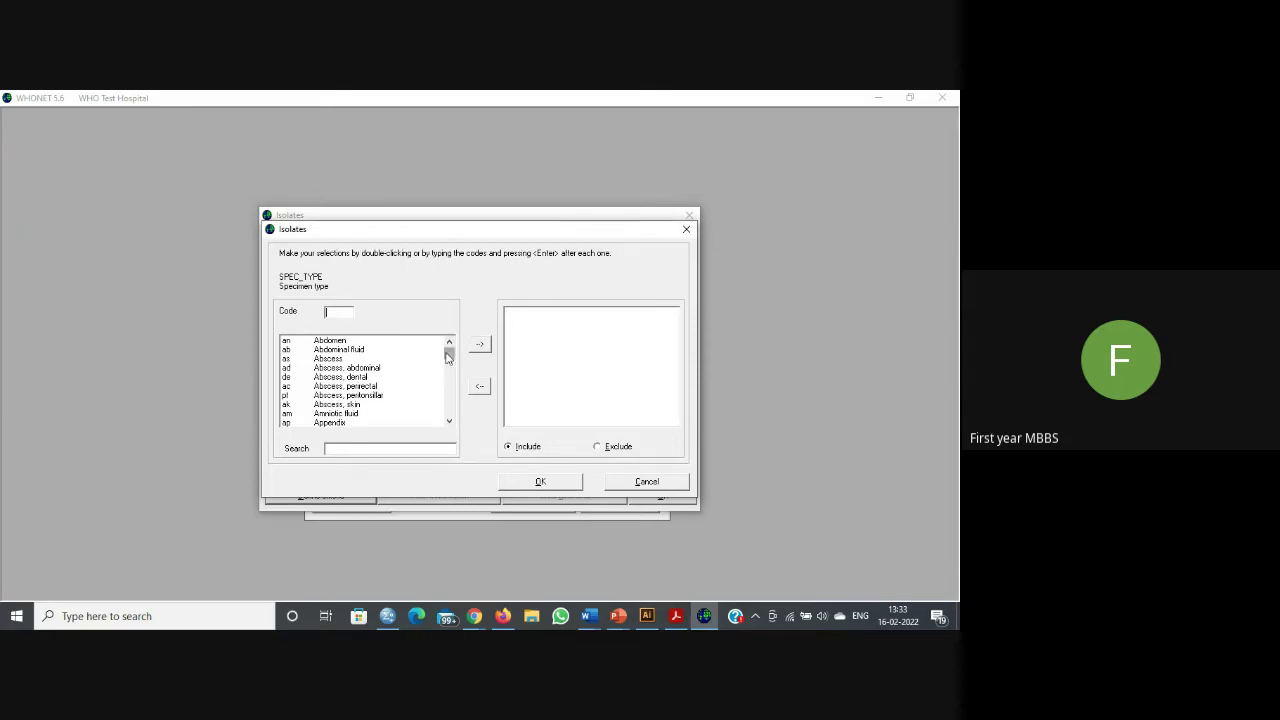
pyautogui.scroll(-10, 448, 358)
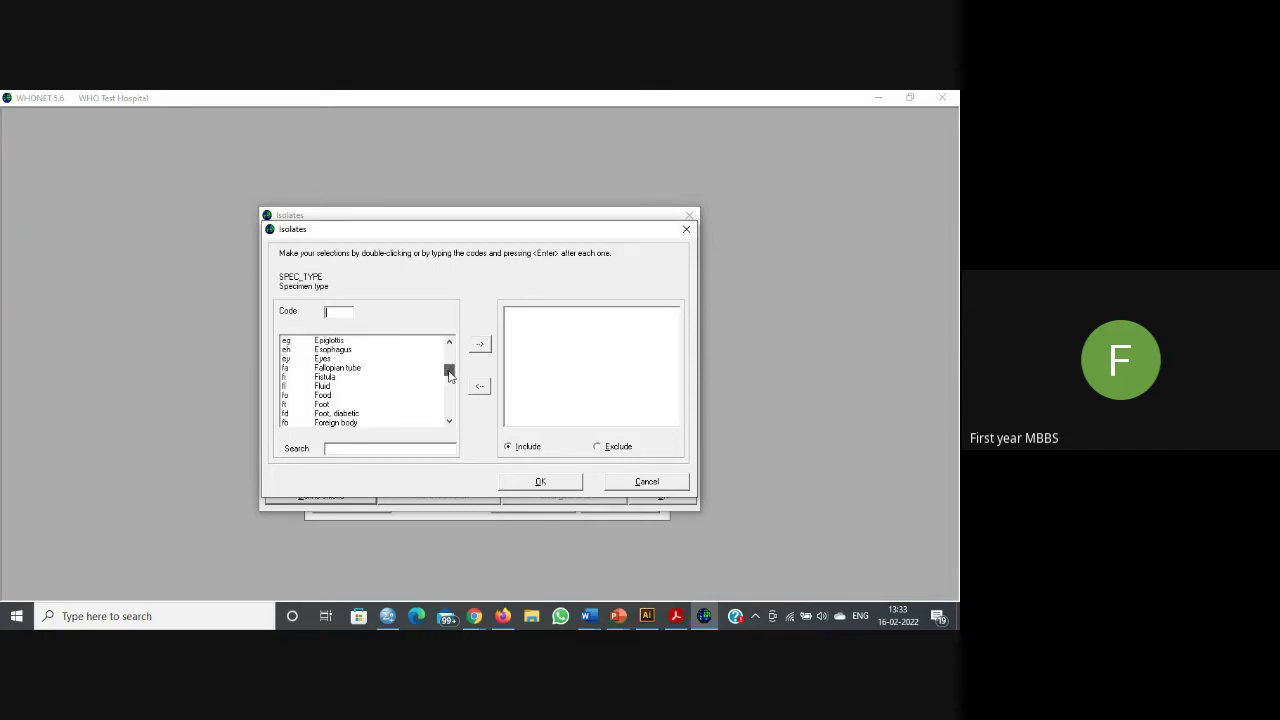
pyautogui.moveTo(448, 375); pyautogui.dragTo(451, 408)
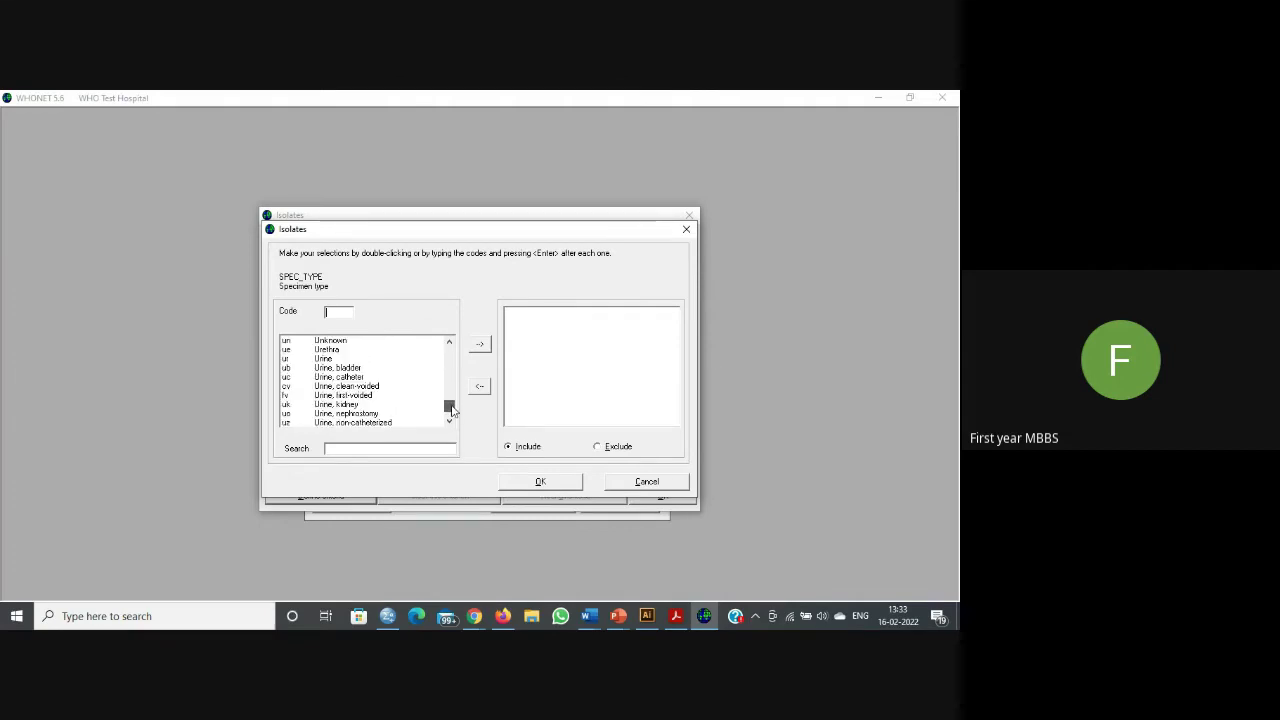
pyautogui.click(326, 360)
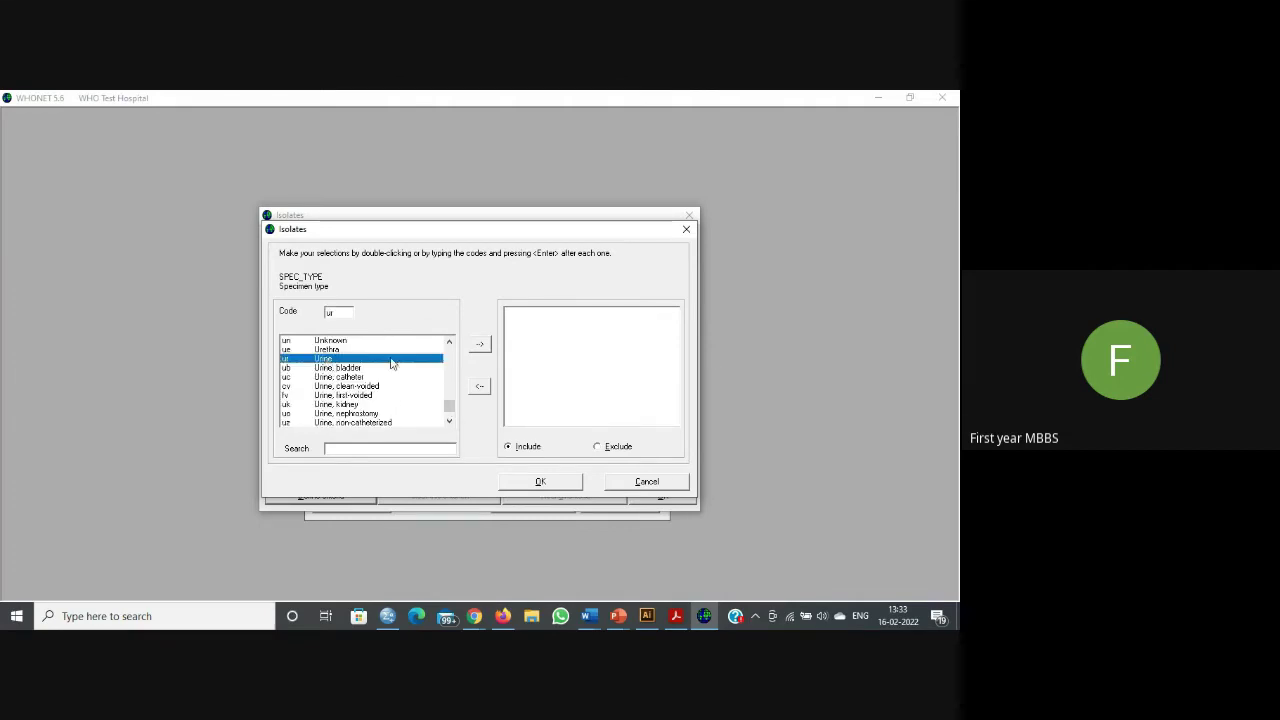
pyautogui.doubleClick(340, 362)
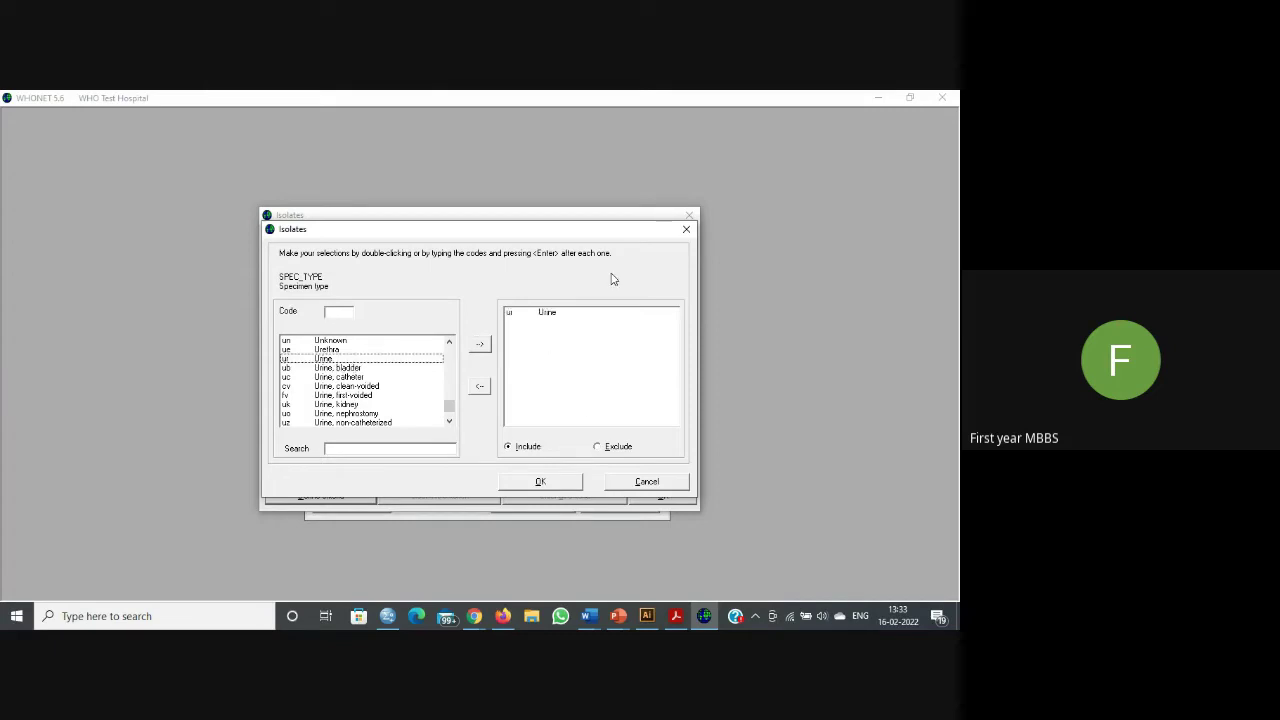
pyautogui.click(540, 484)
pyautogui.click(553, 484)
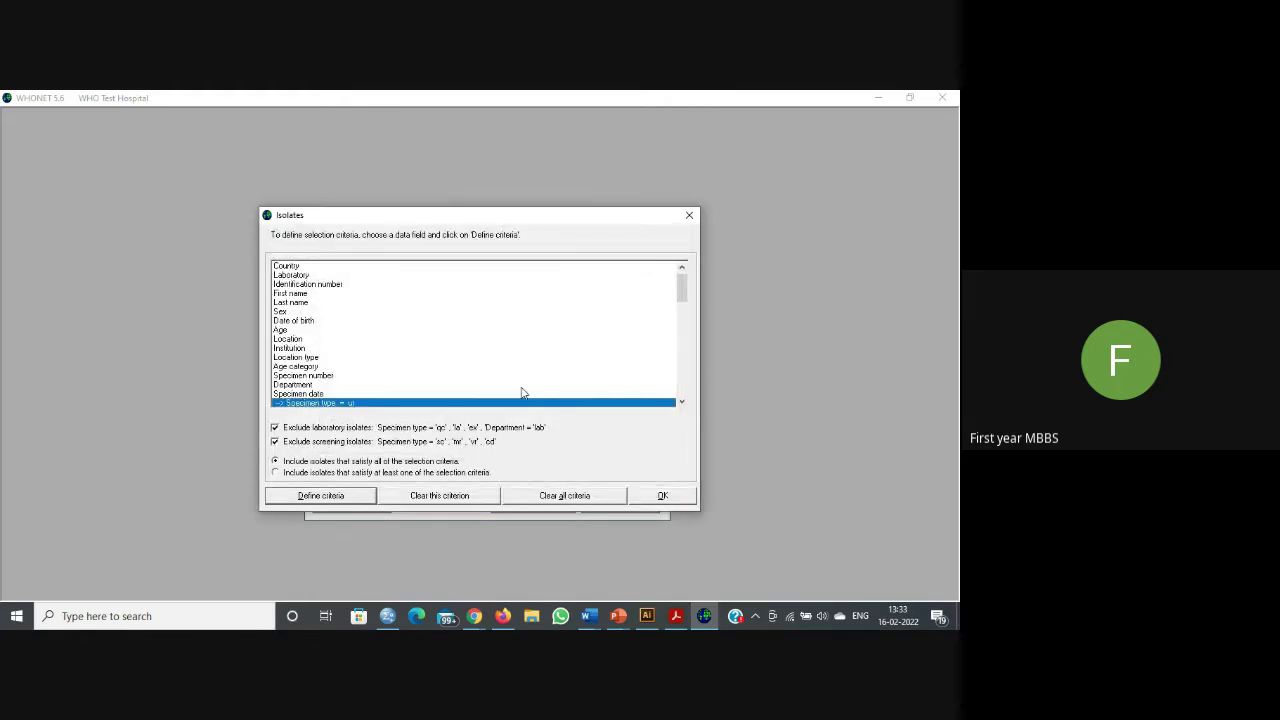
pyautogui.click(659, 498)
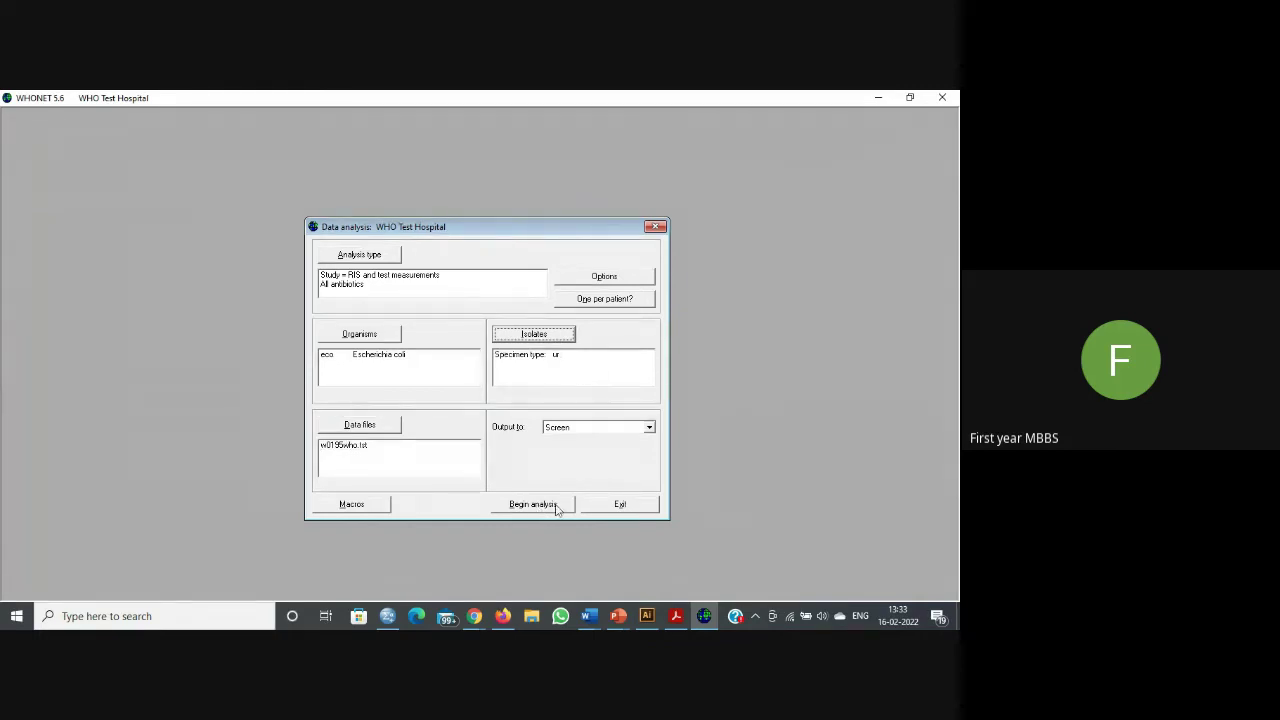
# Step: Run the analysis for the urine isolates and display the graph of susceptible results
pyautogui.click(557, 507)
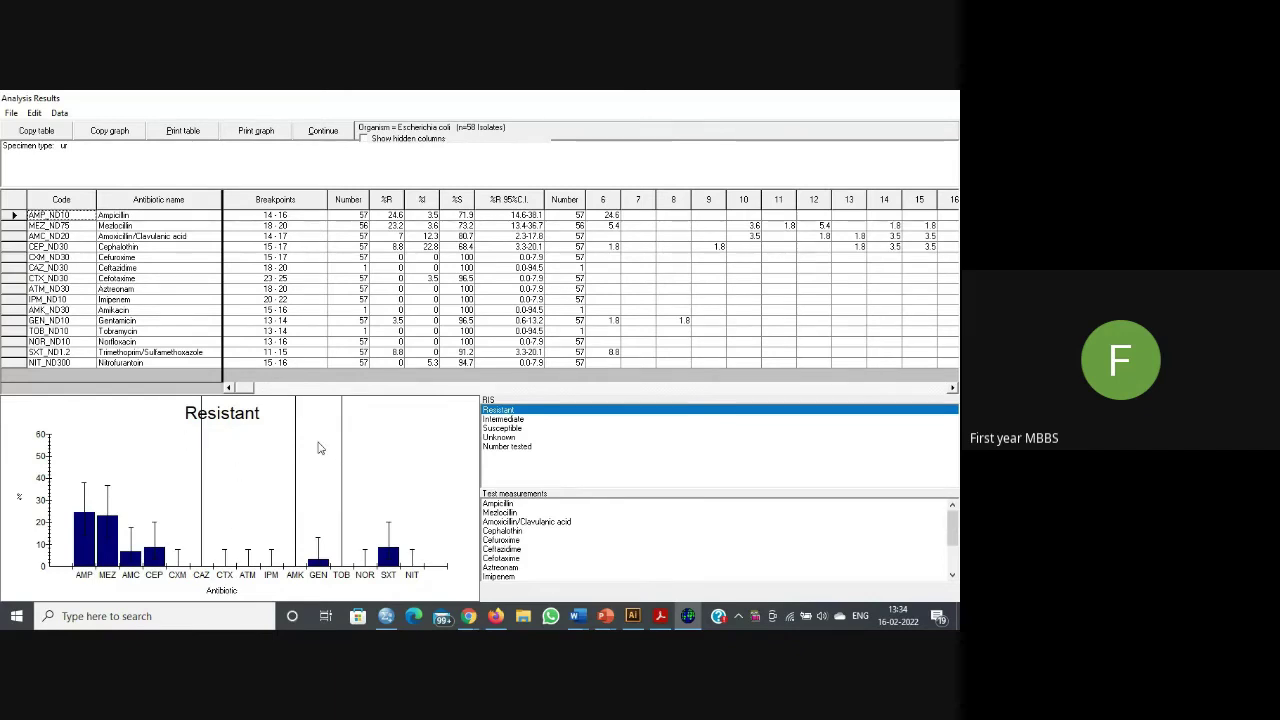
pyautogui.click(503, 428)
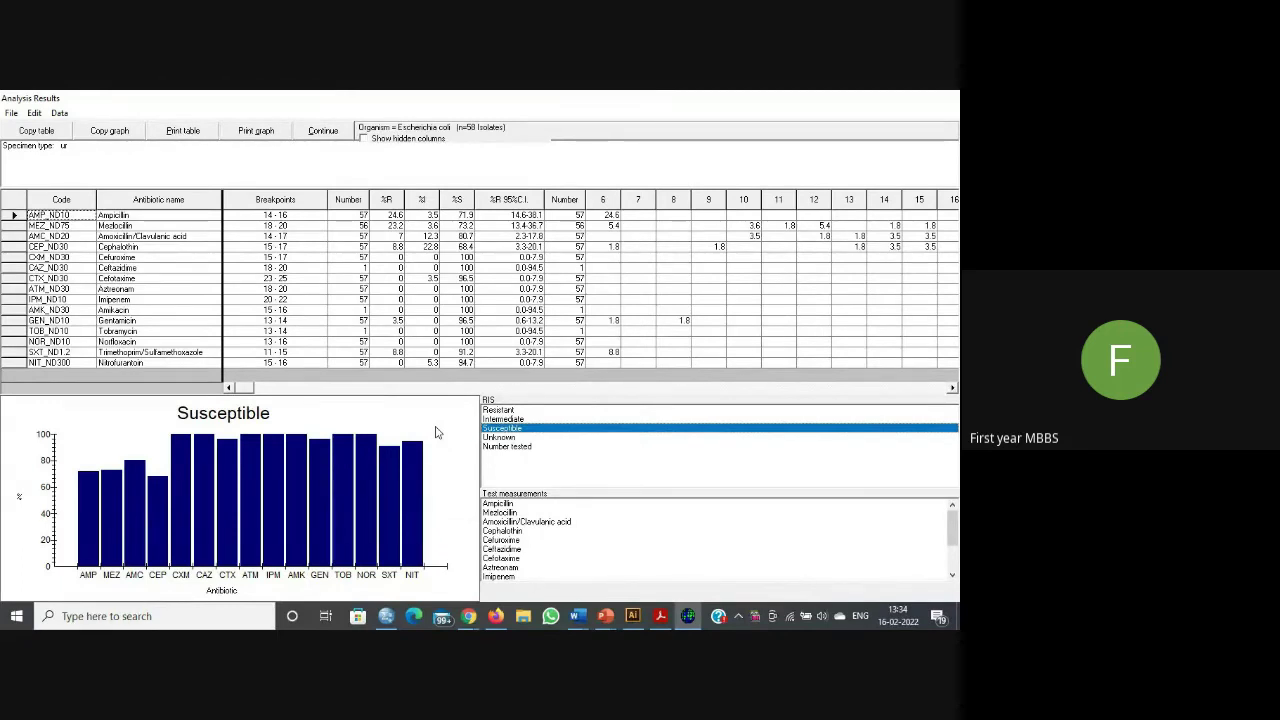
# Step: Widen the bar gap of the Susceptible graph to about the middle of its range and apply the change
pyautogui.doubleClick(322, 430)
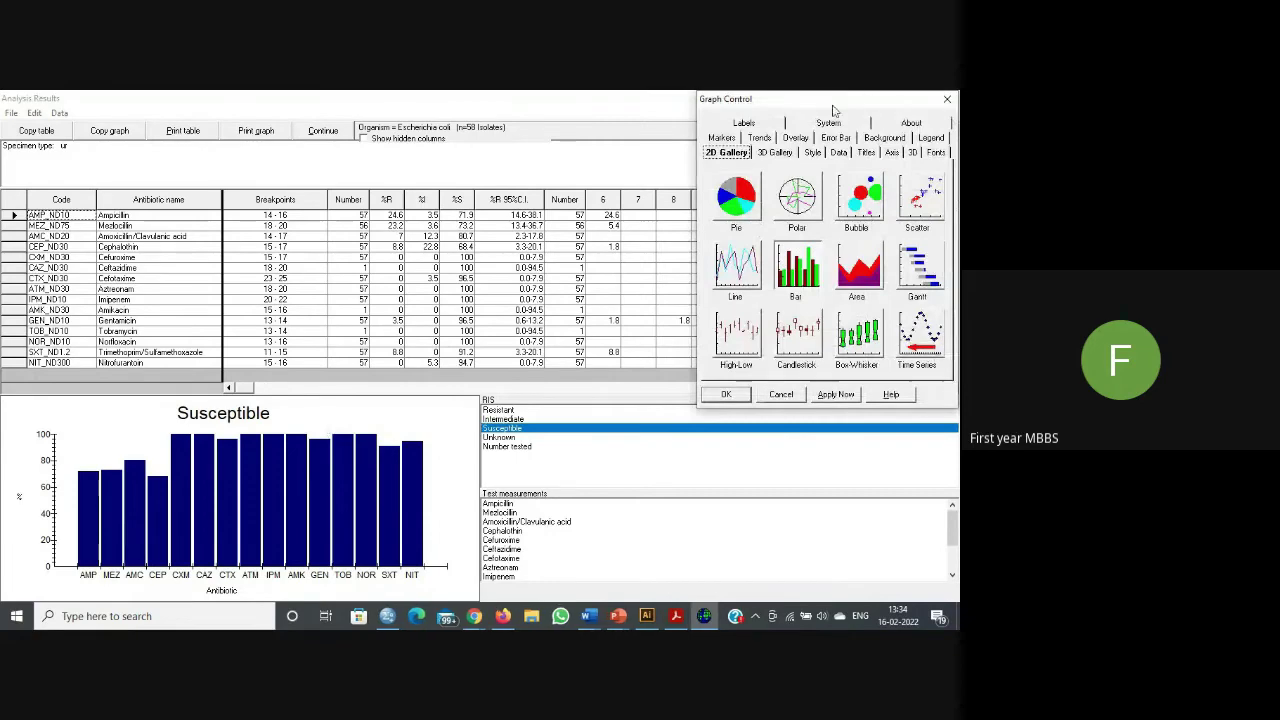
pyautogui.moveTo(830, 108); pyautogui.dragTo(653, 188)
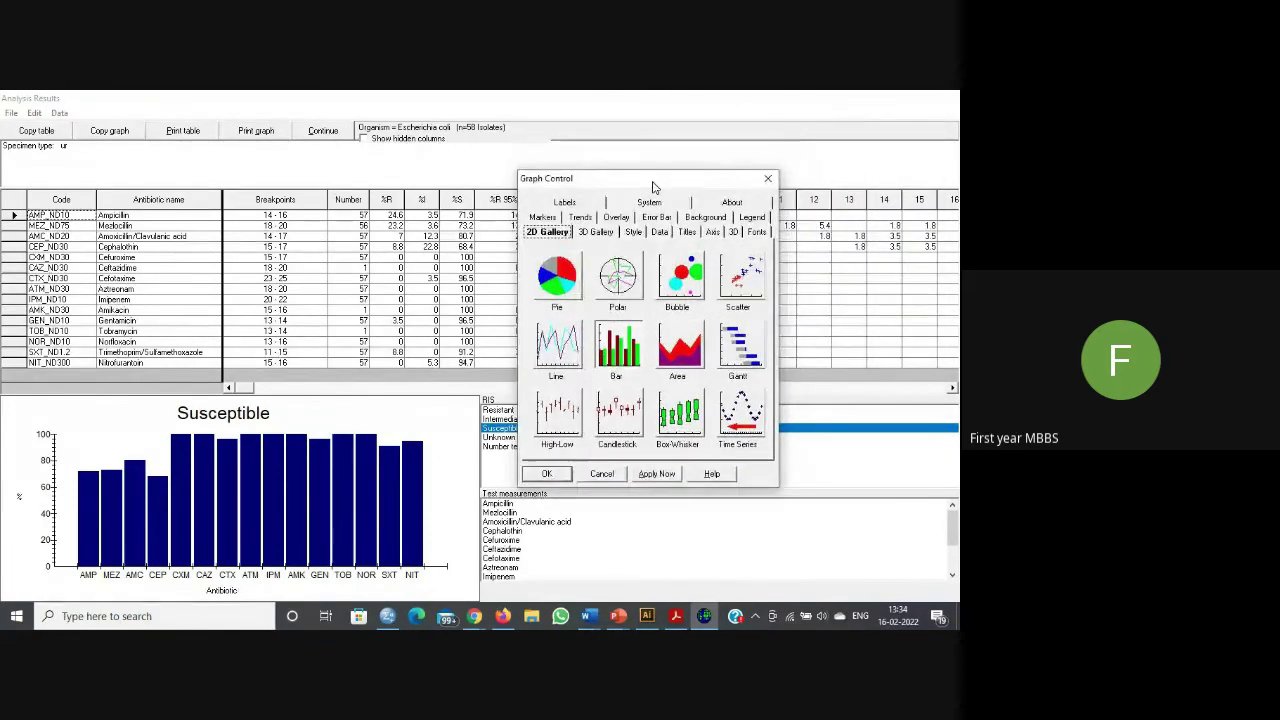
pyautogui.click(600, 233)
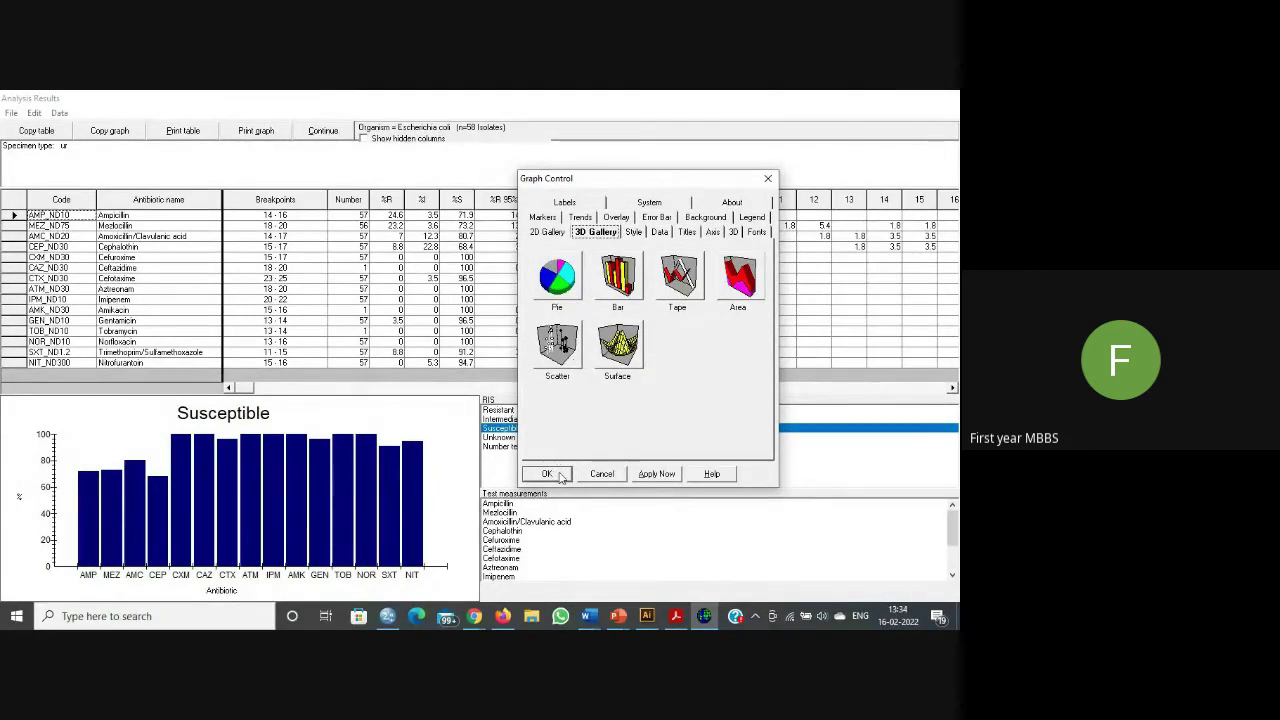
pyautogui.click(634, 233)
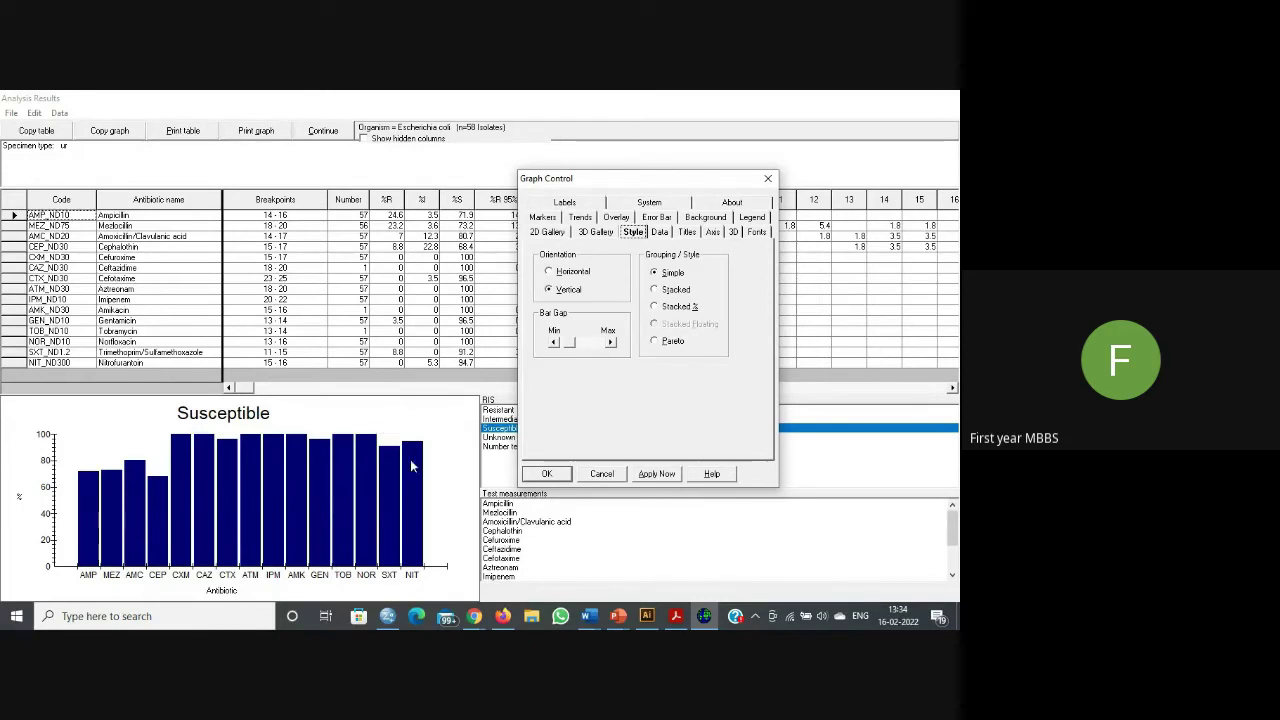
pyautogui.click(572, 344)
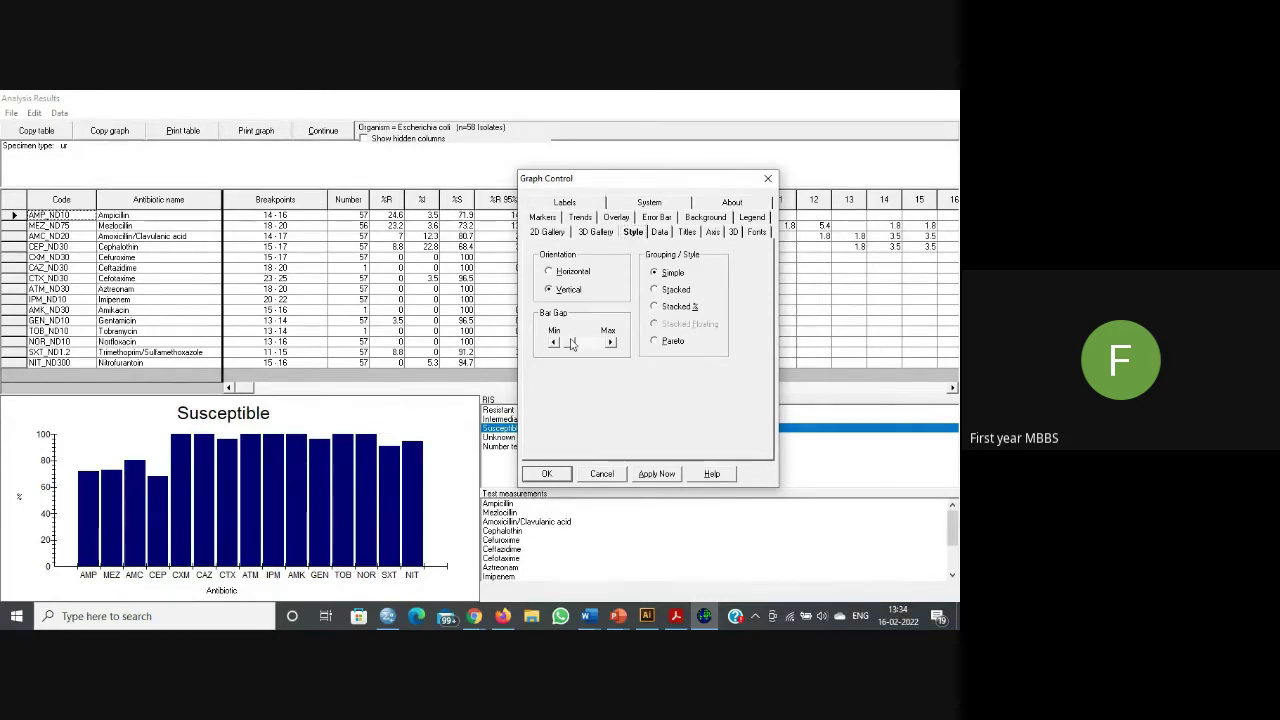
pyautogui.moveTo(575, 343); pyautogui.dragTo(586, 342)
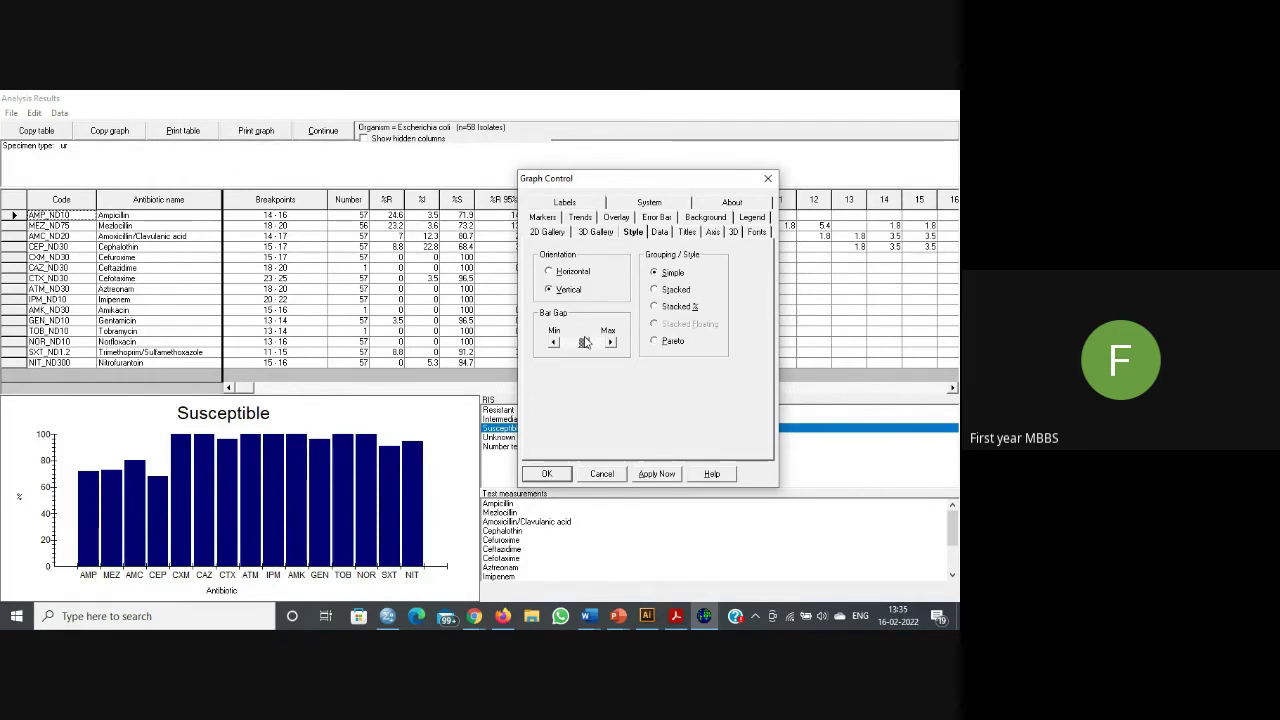
pyautogui.click(666, 476)
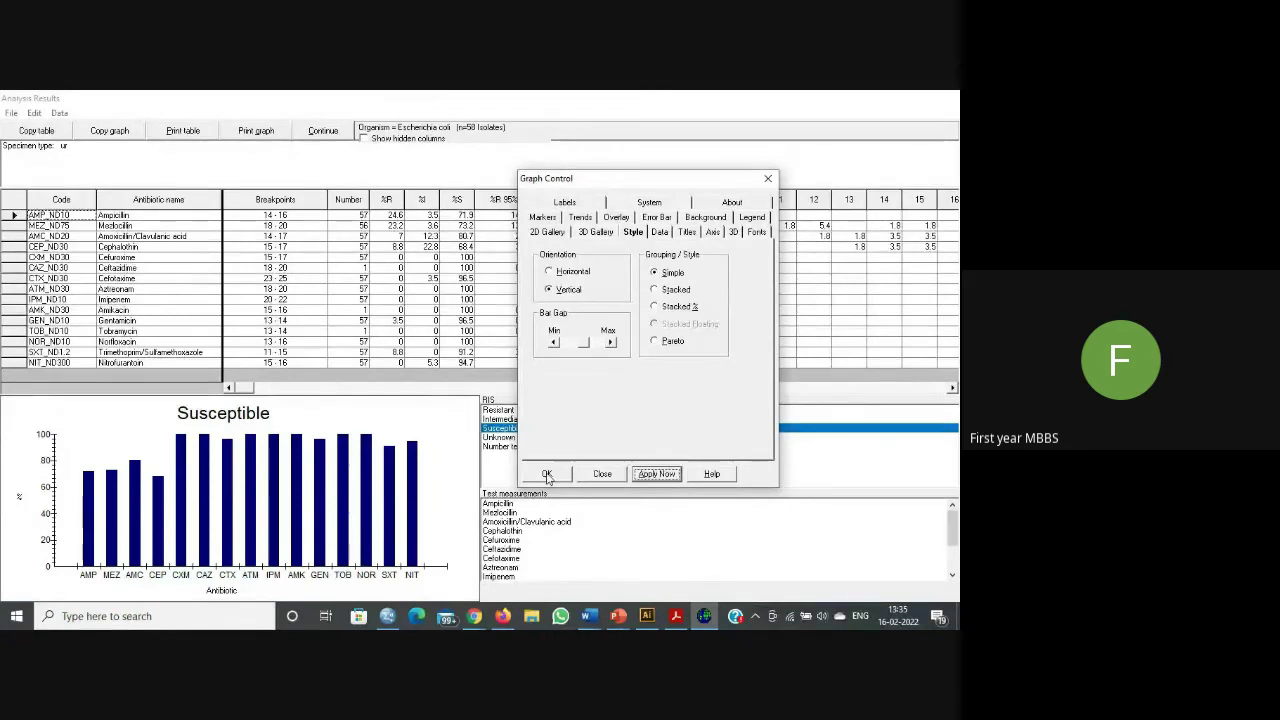
# Step: Set the graph window's background color to yellow, apply the change and close the graph settings
pyautogui.click(659, 232)
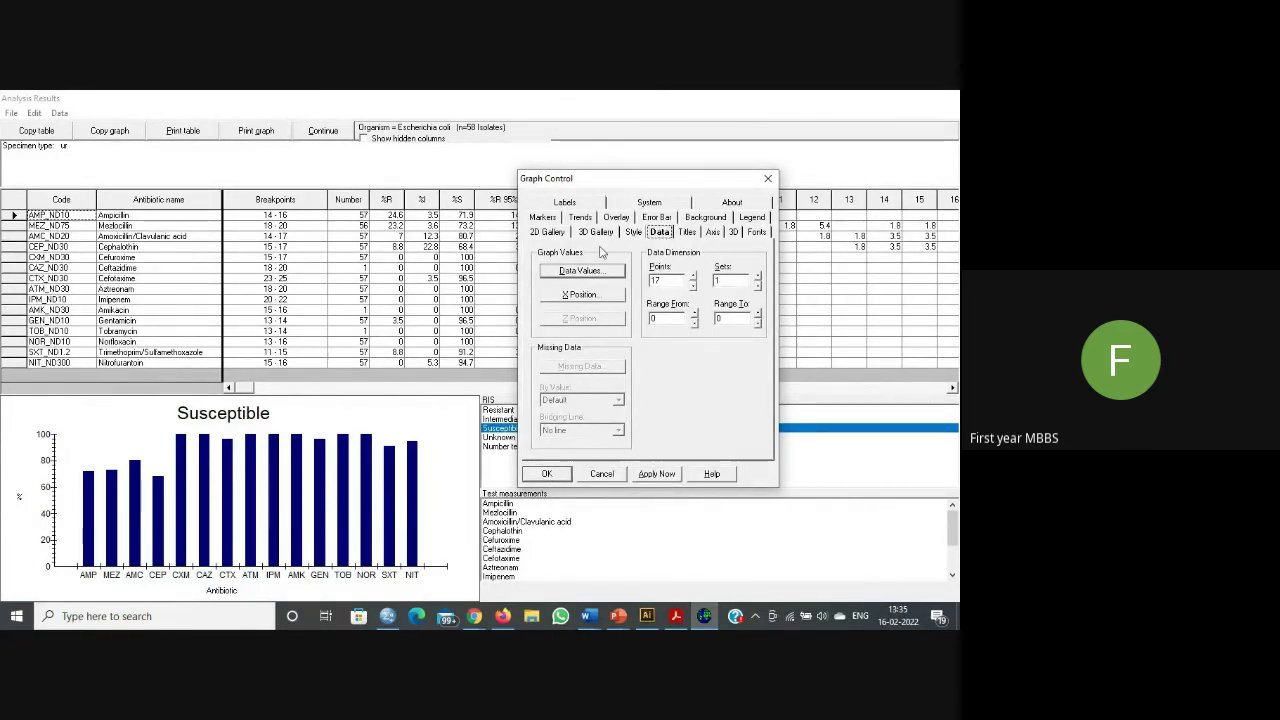
pyautogui.click(687, 232)
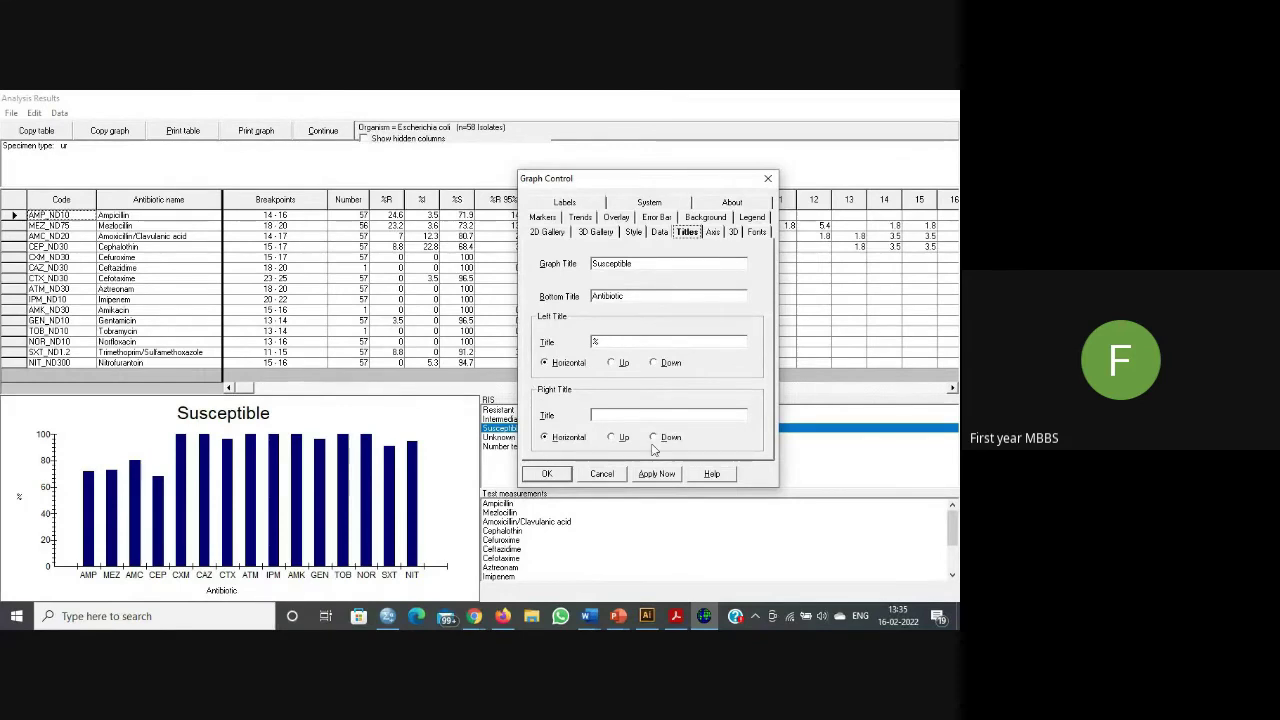
pyautogui.click(706, 217)
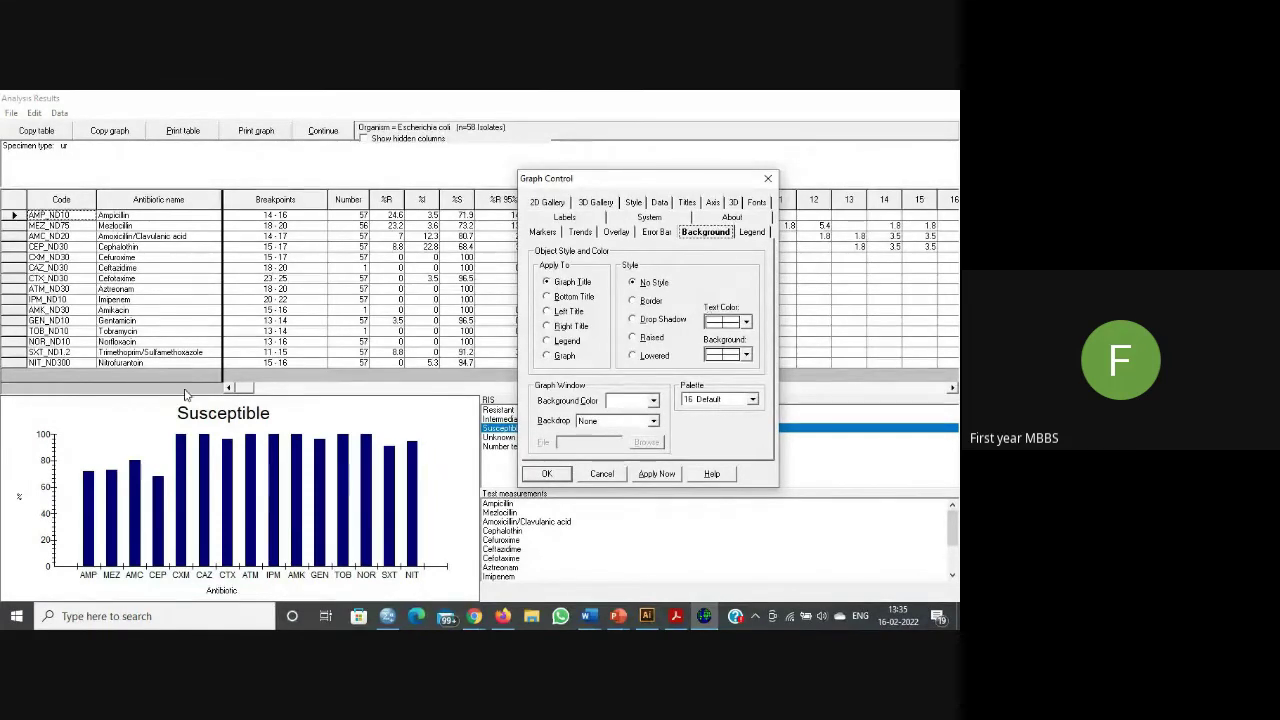
pyautogui.click(654, 401)
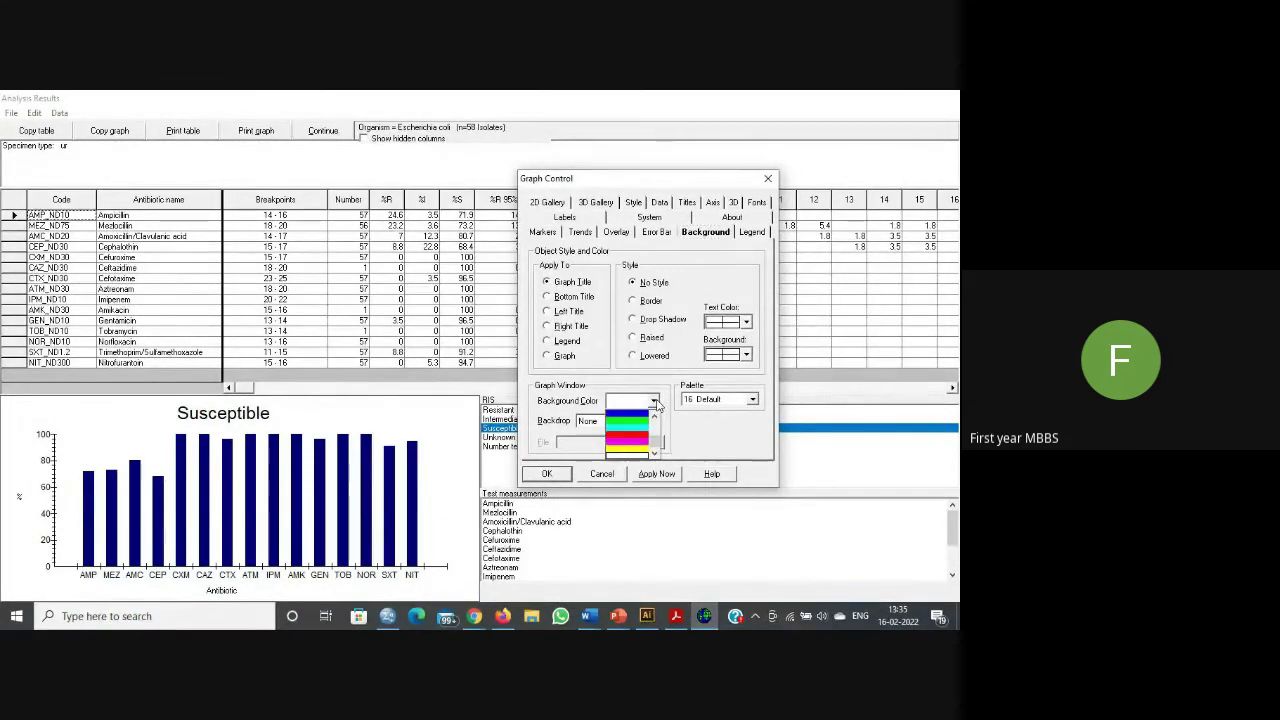
pyautogui.click(630, 449)
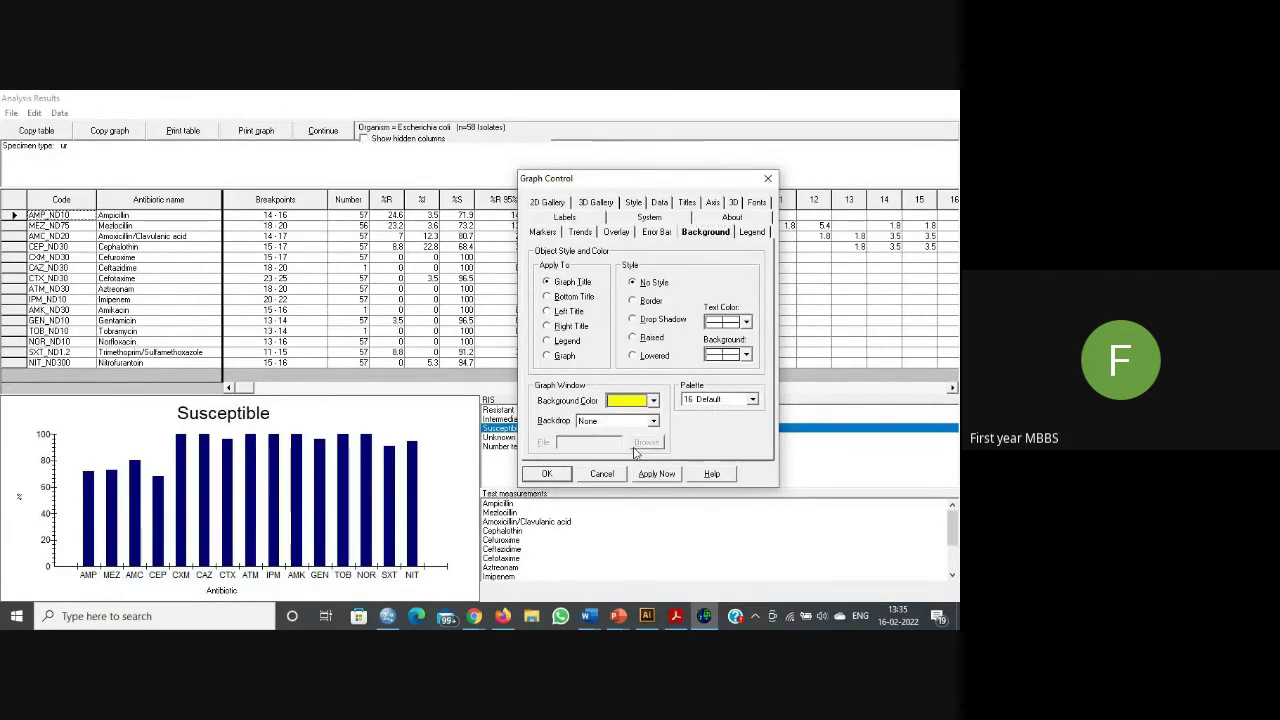
pyautogui.click(657, 474)
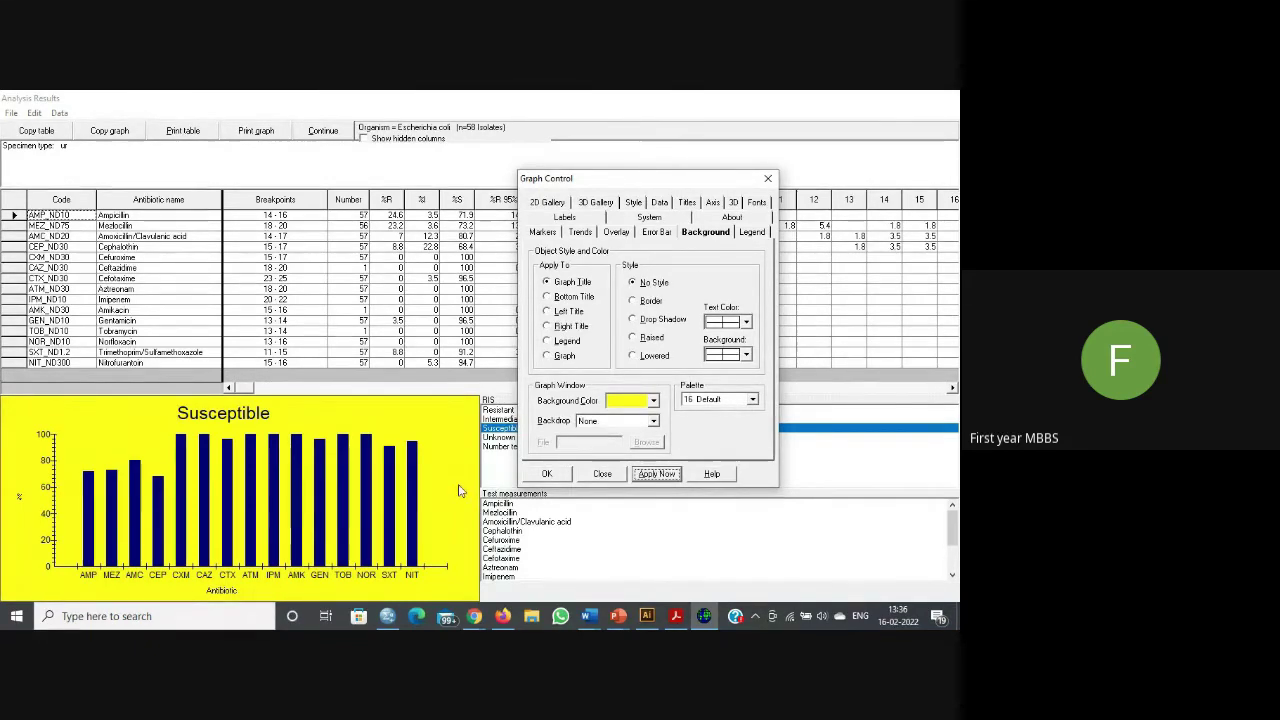
pyautogui.click(603, 474)
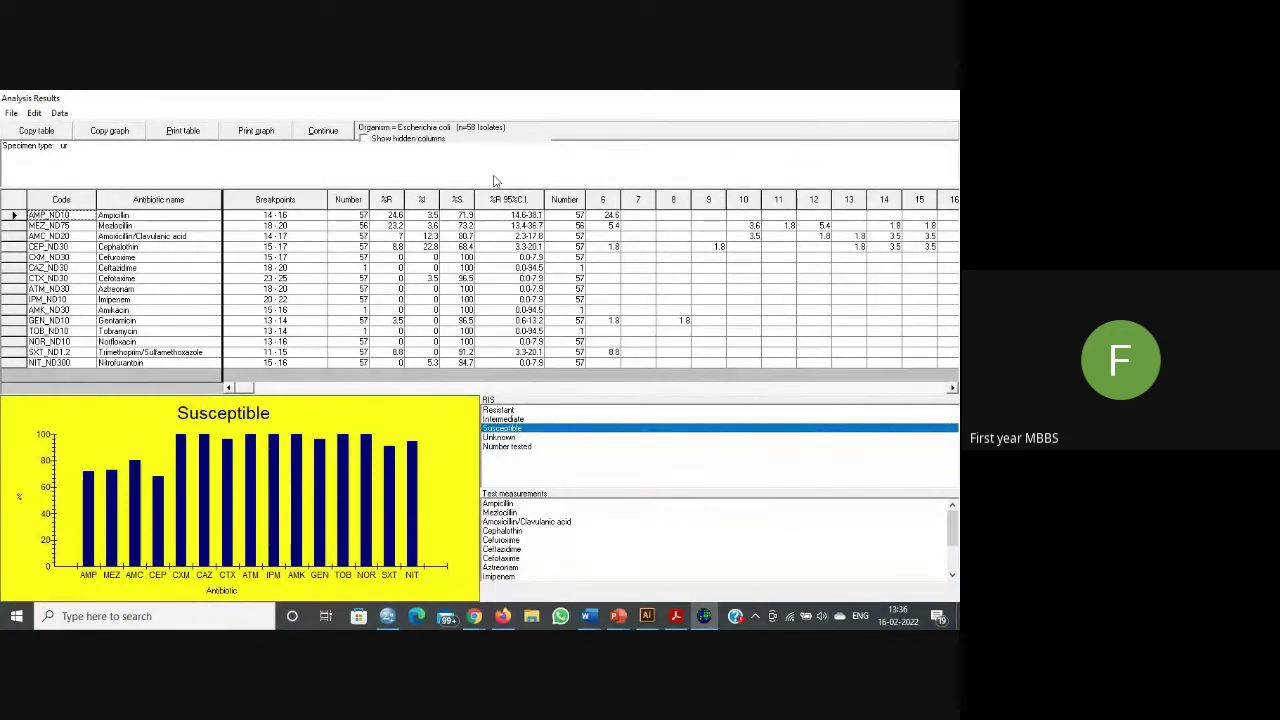
# Step: Return to the data analysis setup, limit the isolates to location Outpatient (op) as well, and run the analysis
pyautogui.click(323, 131)
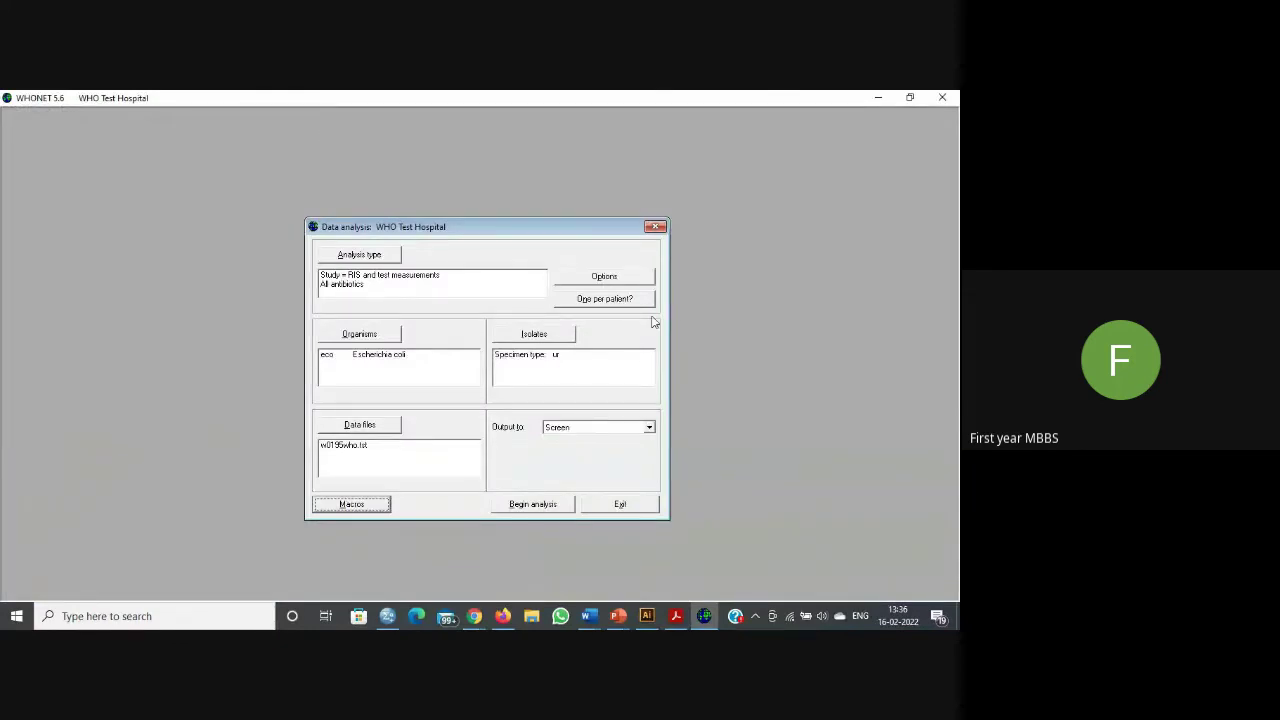
pyautogui.click(556, 336)
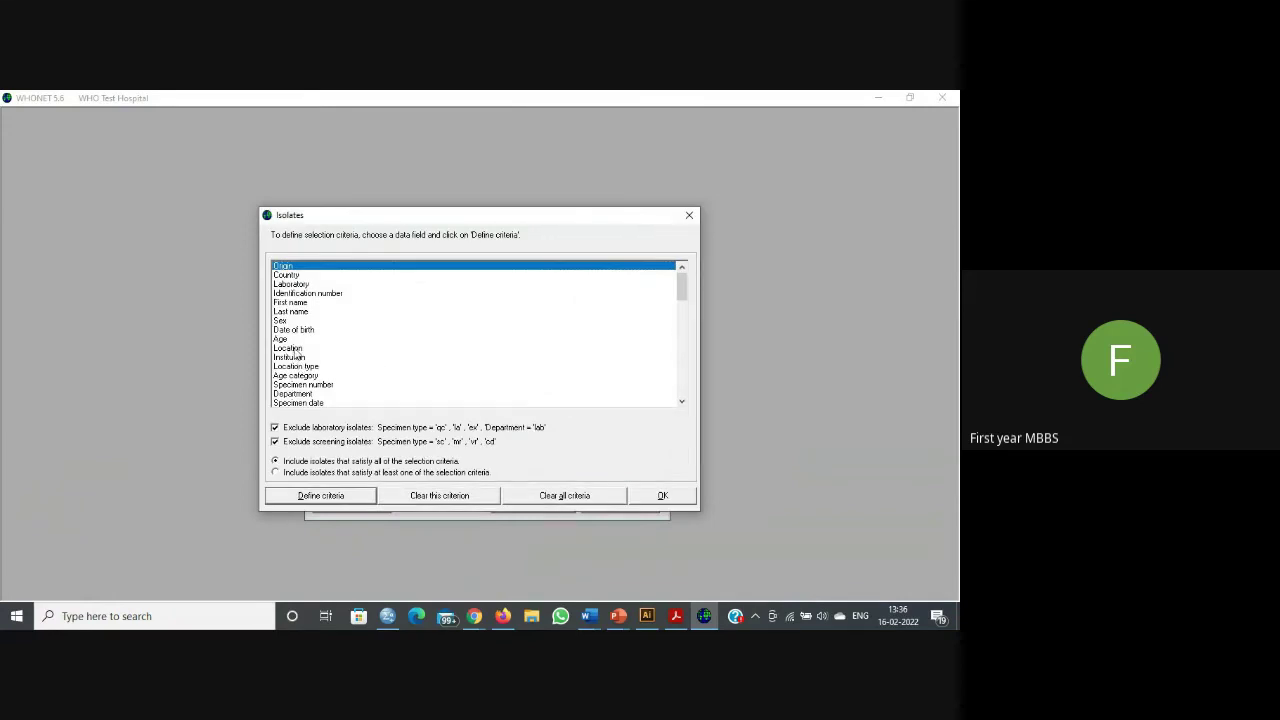
pyautogui.doubleClick(290, 347)
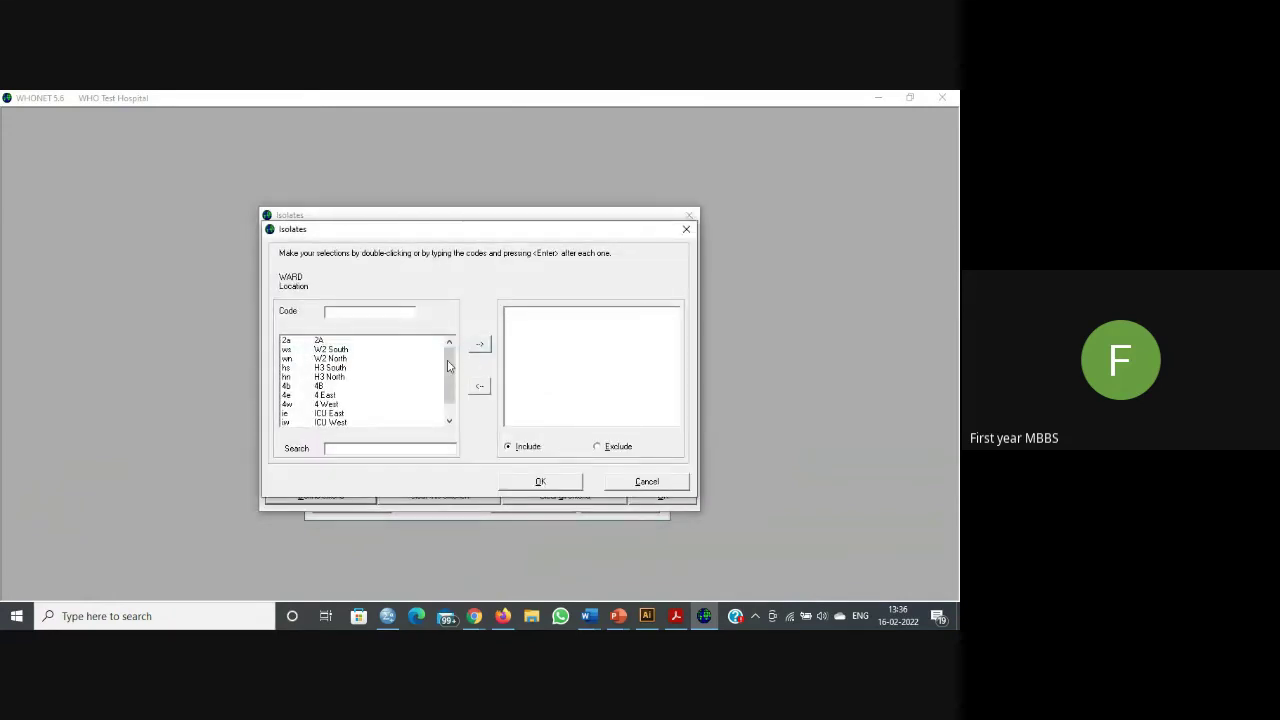
pyautogui.moveTo(446, 359); pyautogui.dragTo(450, 400)
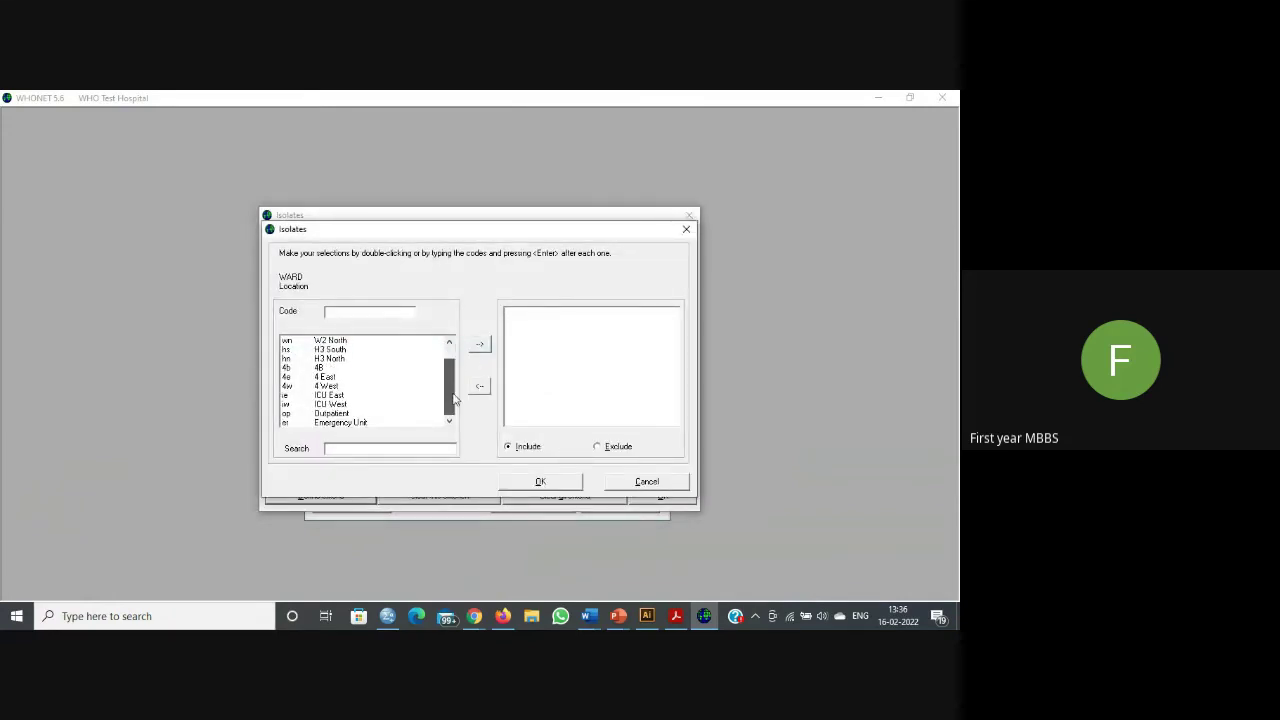
pyautogui.click(338, 414)
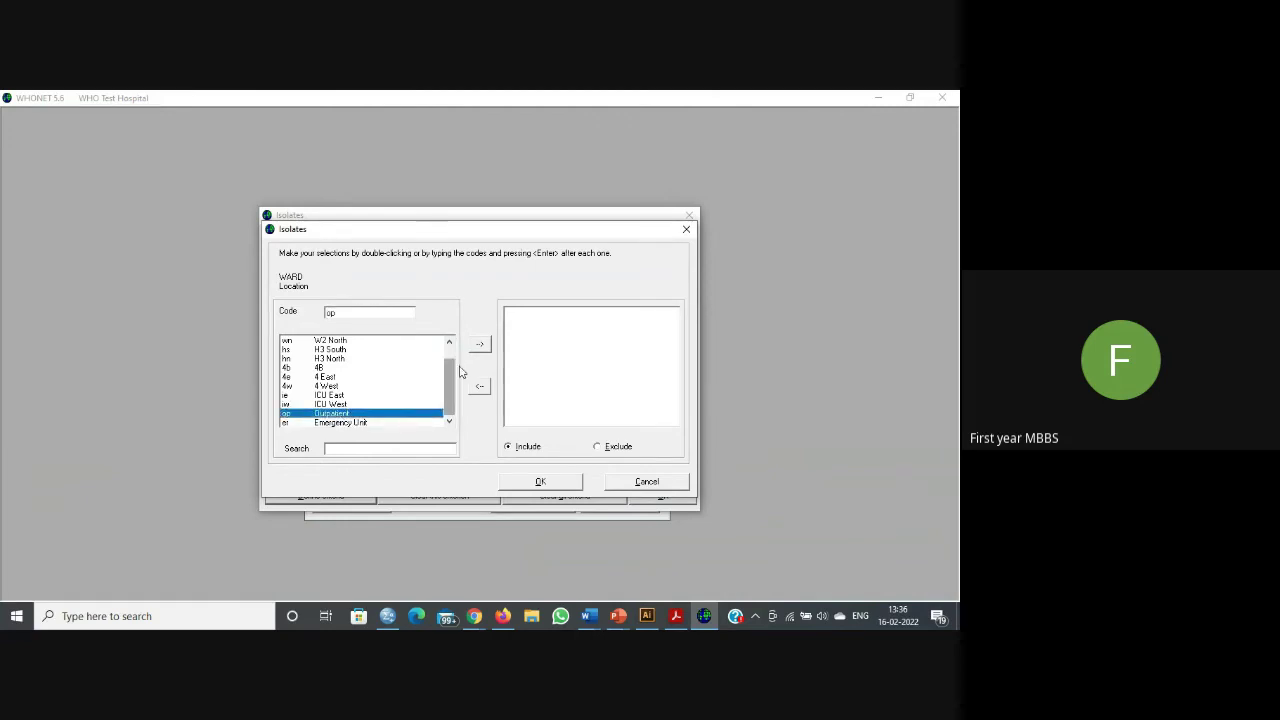
pyautogui.doubleClick(369, 413)
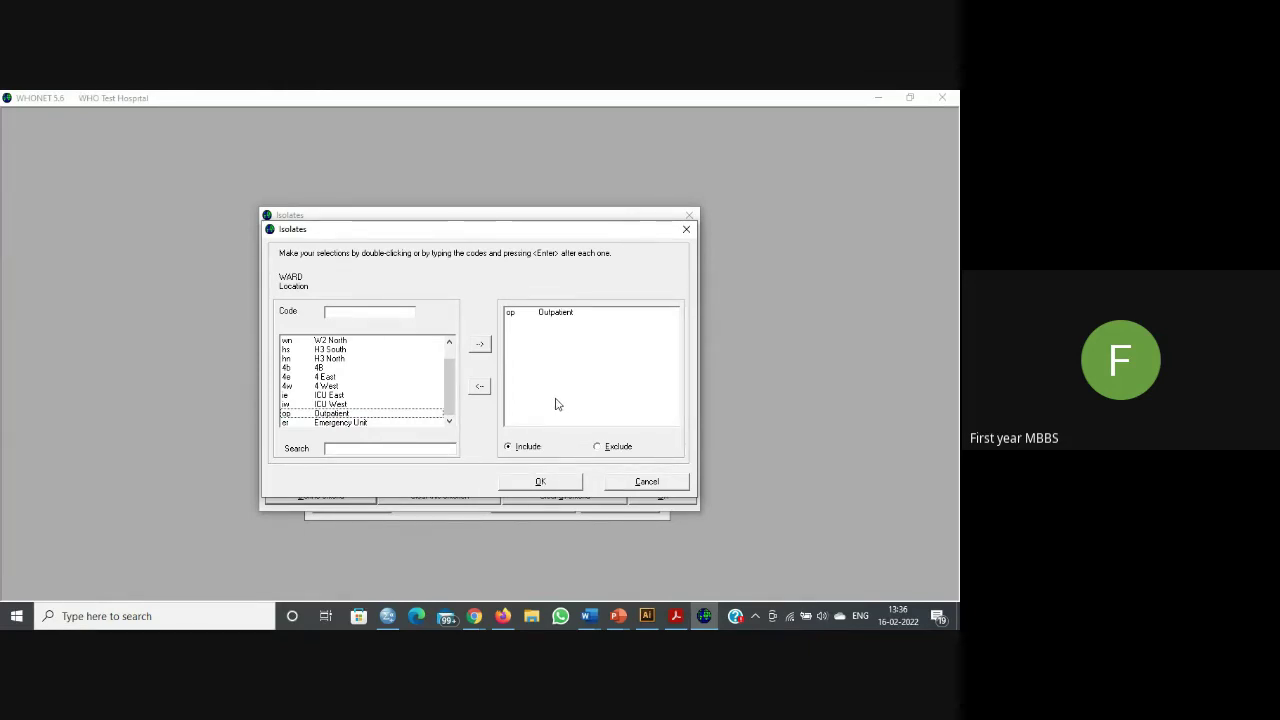
pyautogui.click(544, 483)
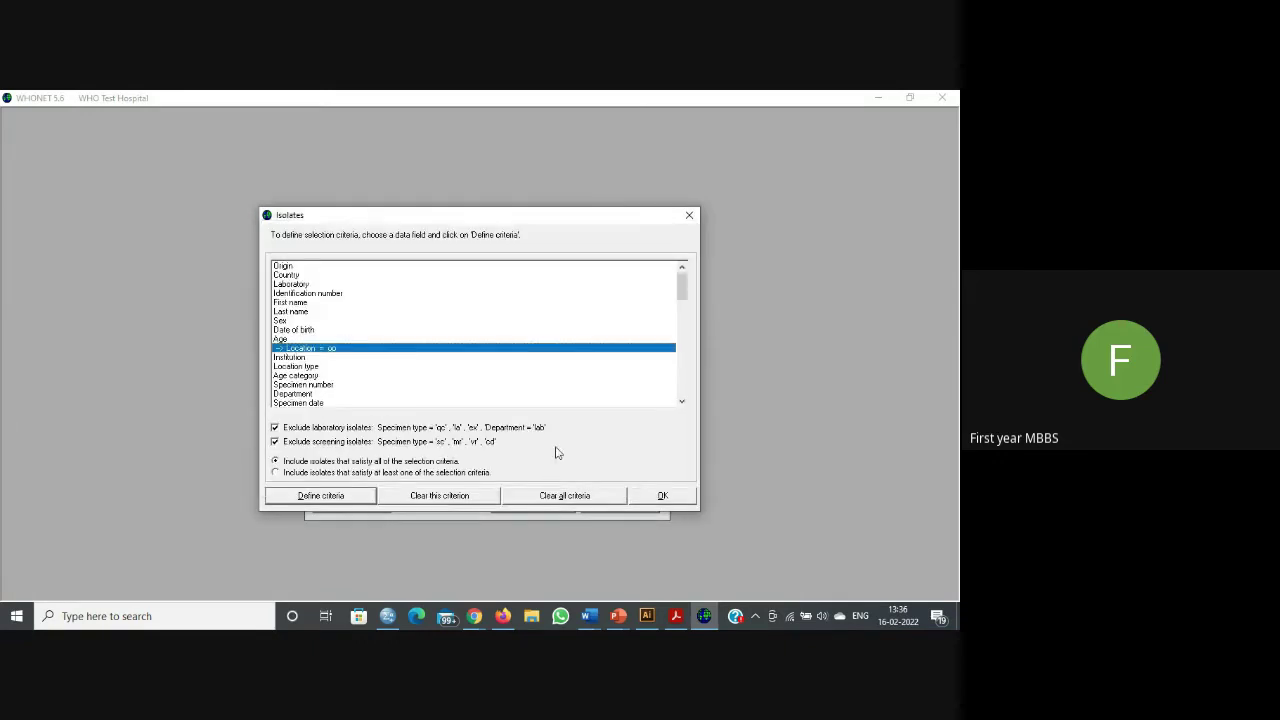
pyautogui.click(680, 496)
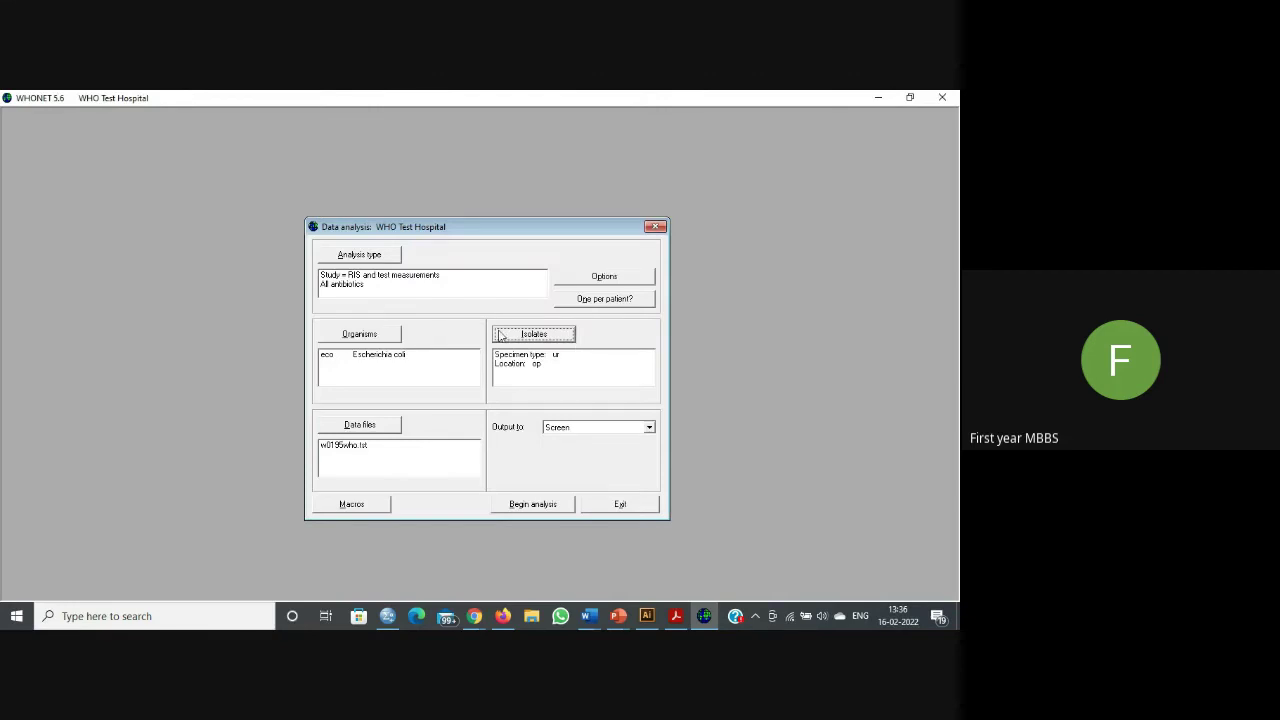
pyautogui.click(549, 504)
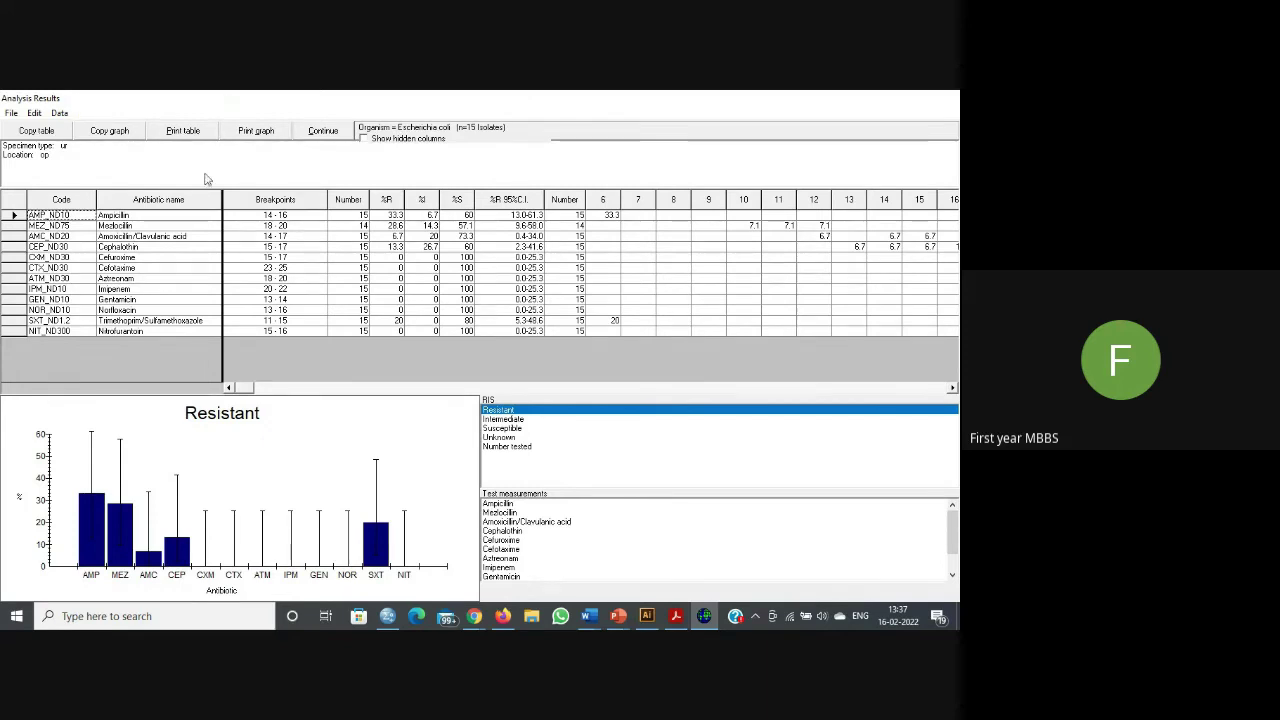
# Step: Return to the analysis setup and change the report format to Summary with %Resistant as columns
pyautogui.click(323, 131)
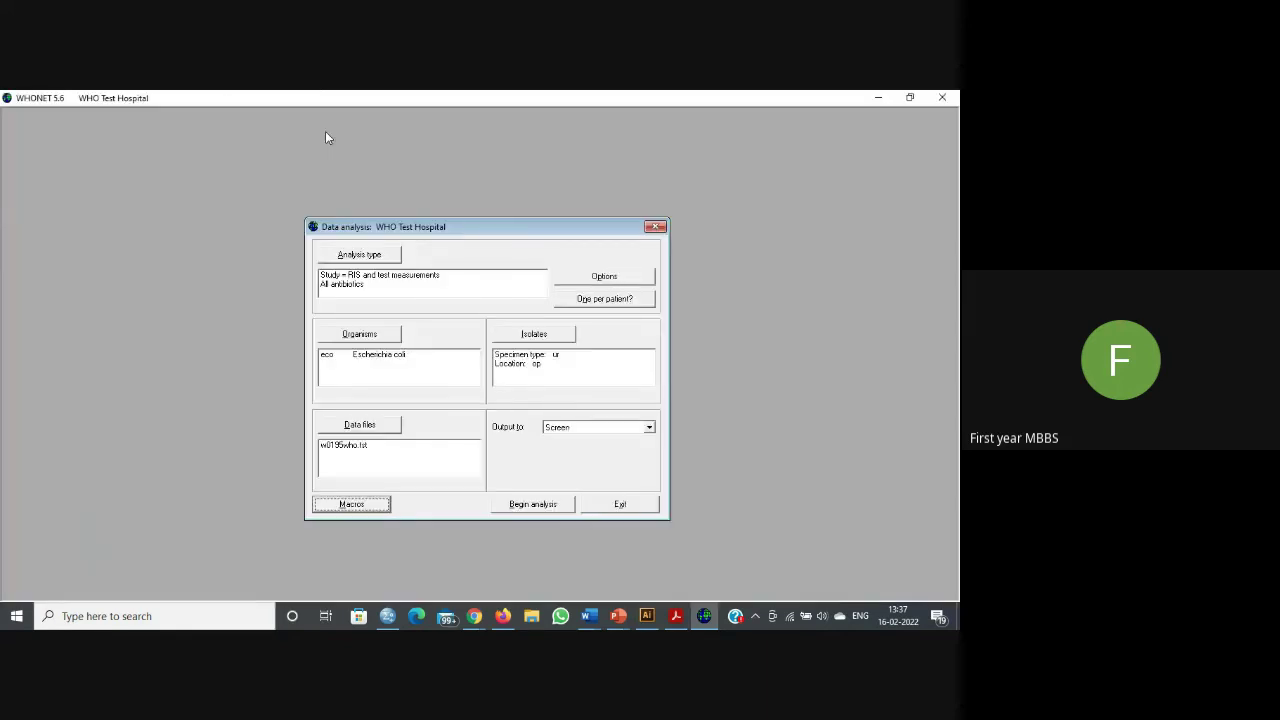
pyautogui.click(367, 258)
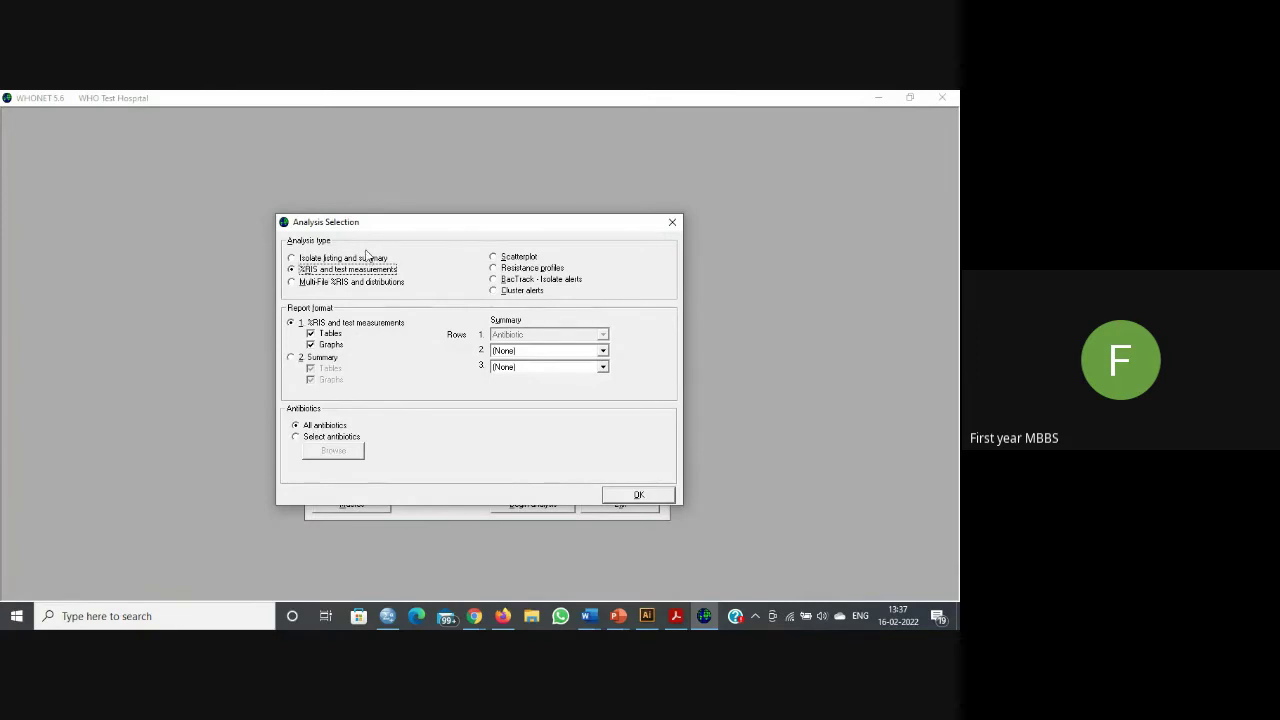
pyautogui.click(291, 360)
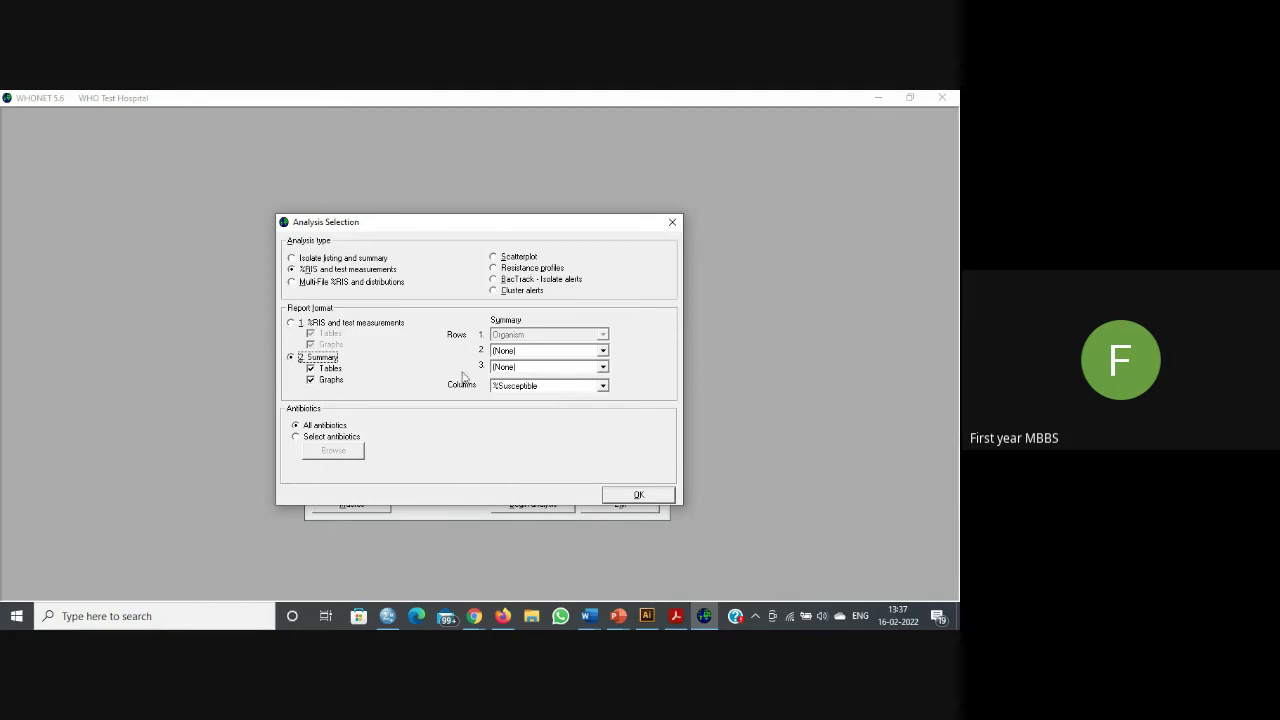
pyautogui.click(603, 387)
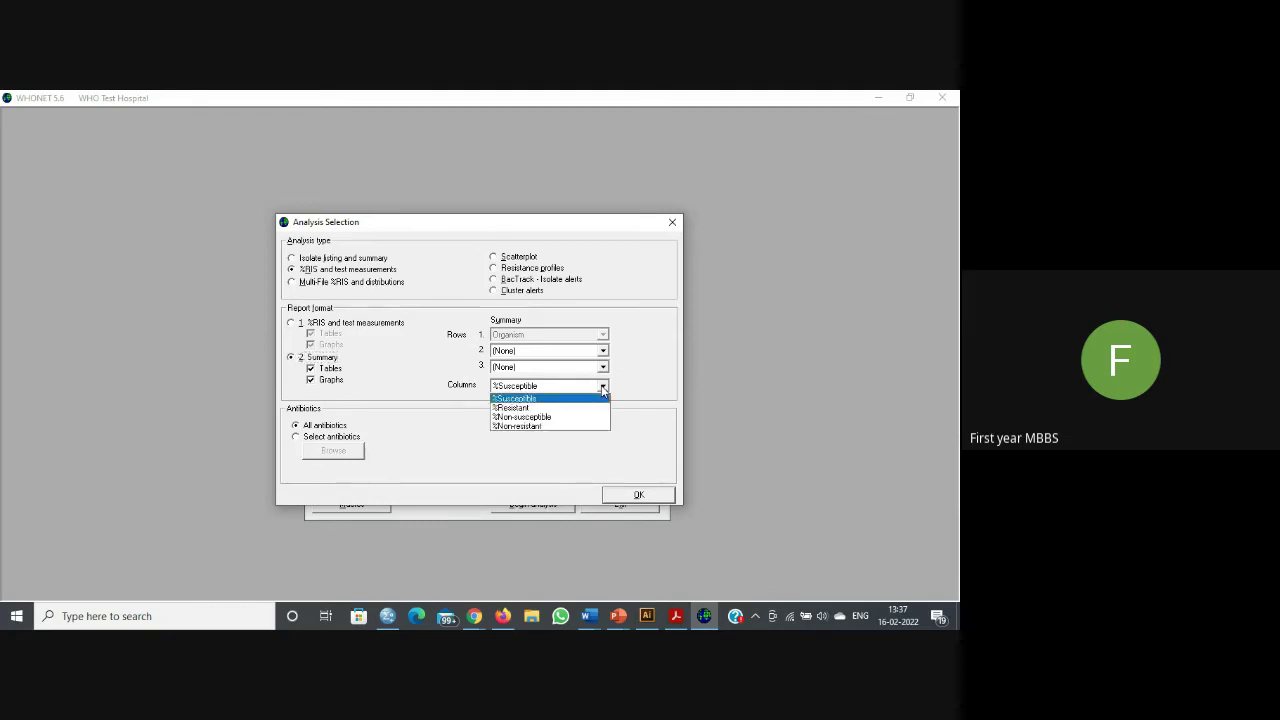
pyautogui.click(543, 407)
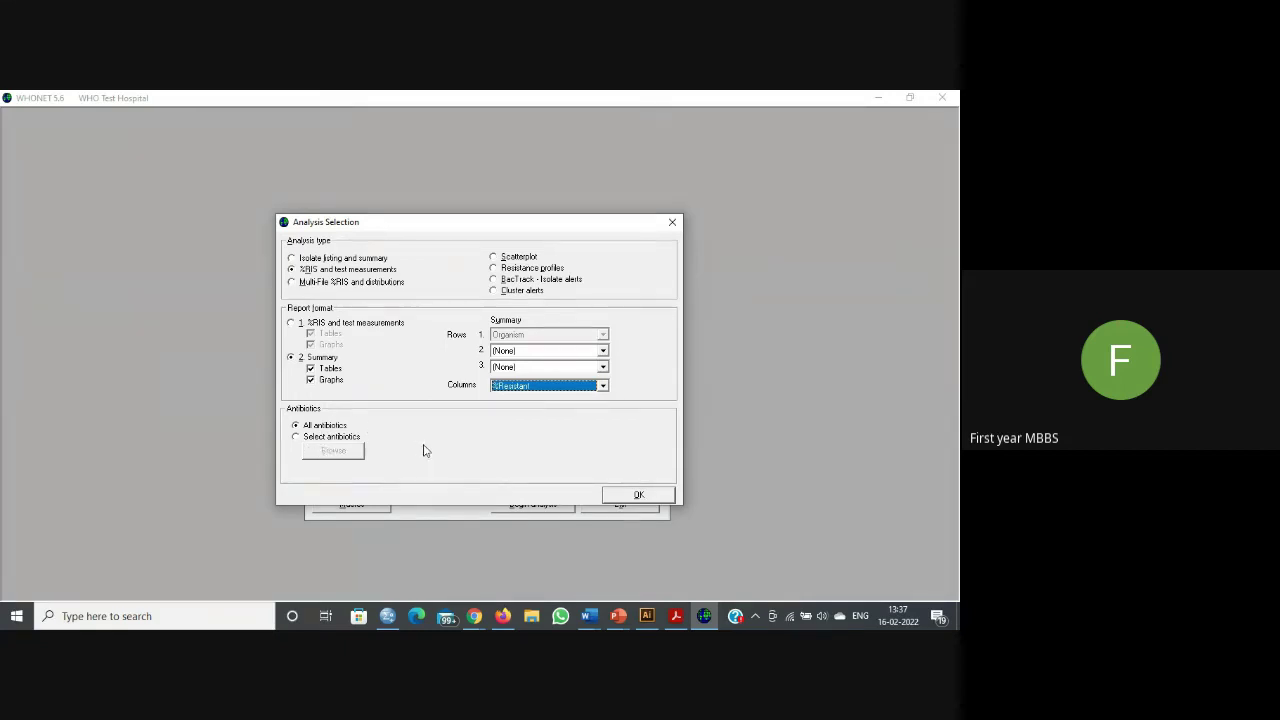
# Step: Examine the local antibiotic list offered for restricting the analysis, without selecting any antibiotic
pyautogui.click(297, 439)
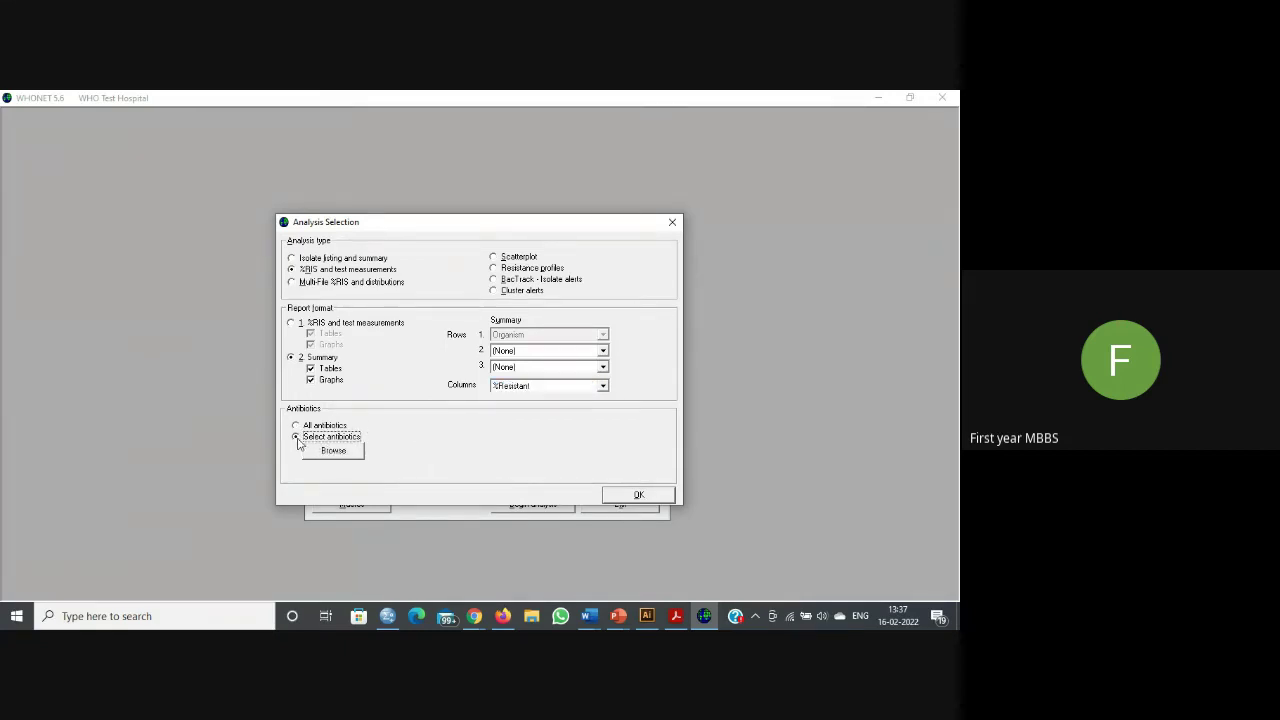
pyautogui.click(357, 453)
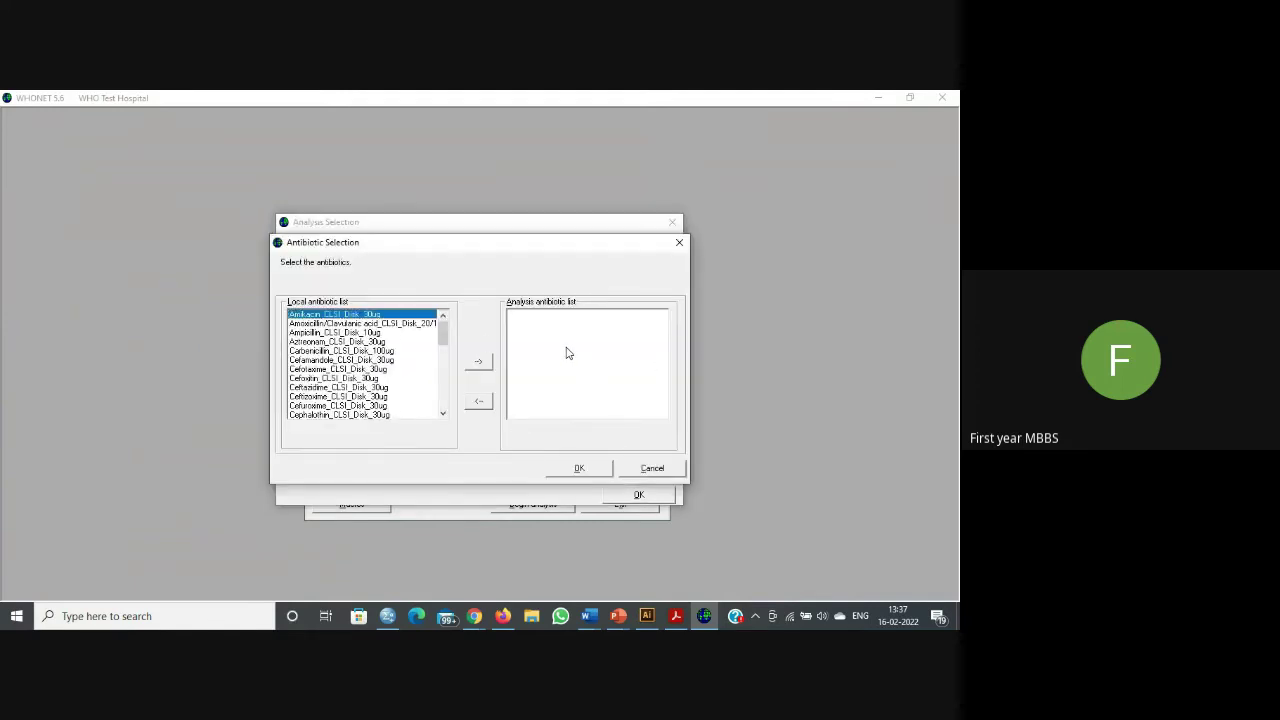
pyautogui.click(597, 470)
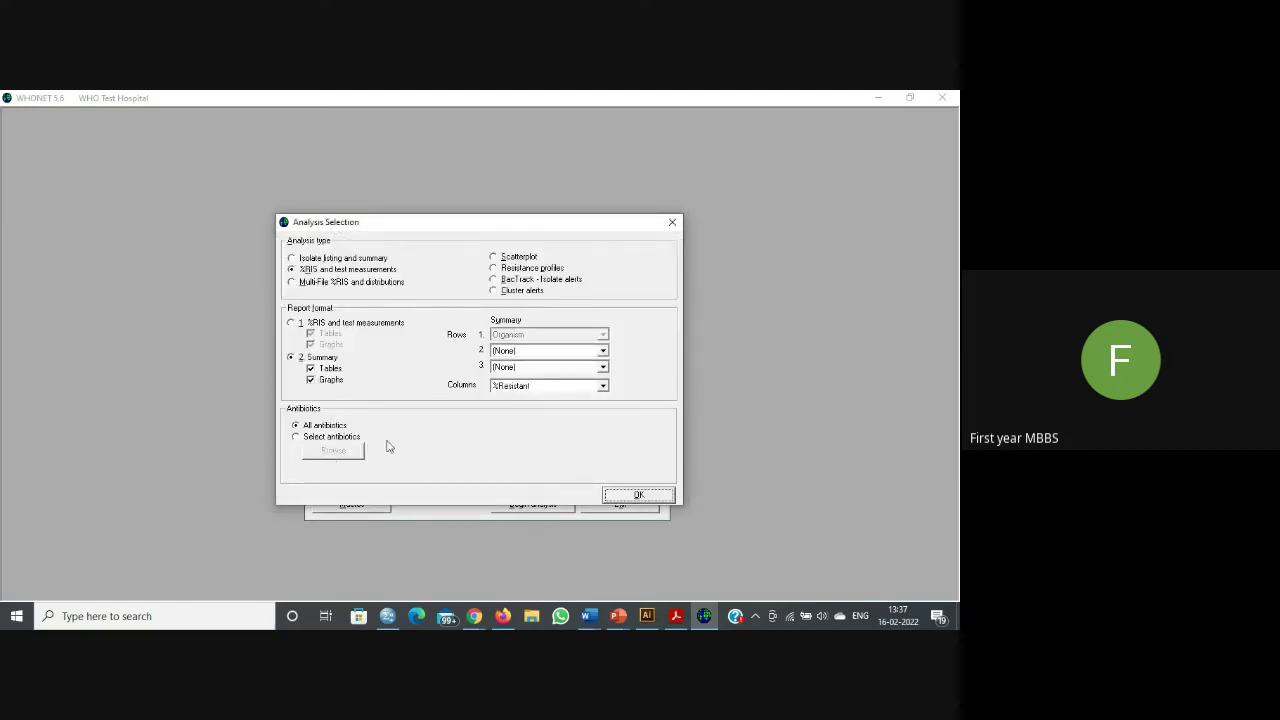
# Step: Confirm the analysis selection and run the susceptibility summary for the outpatient urine isolates
pyautogui.click(650, 499)
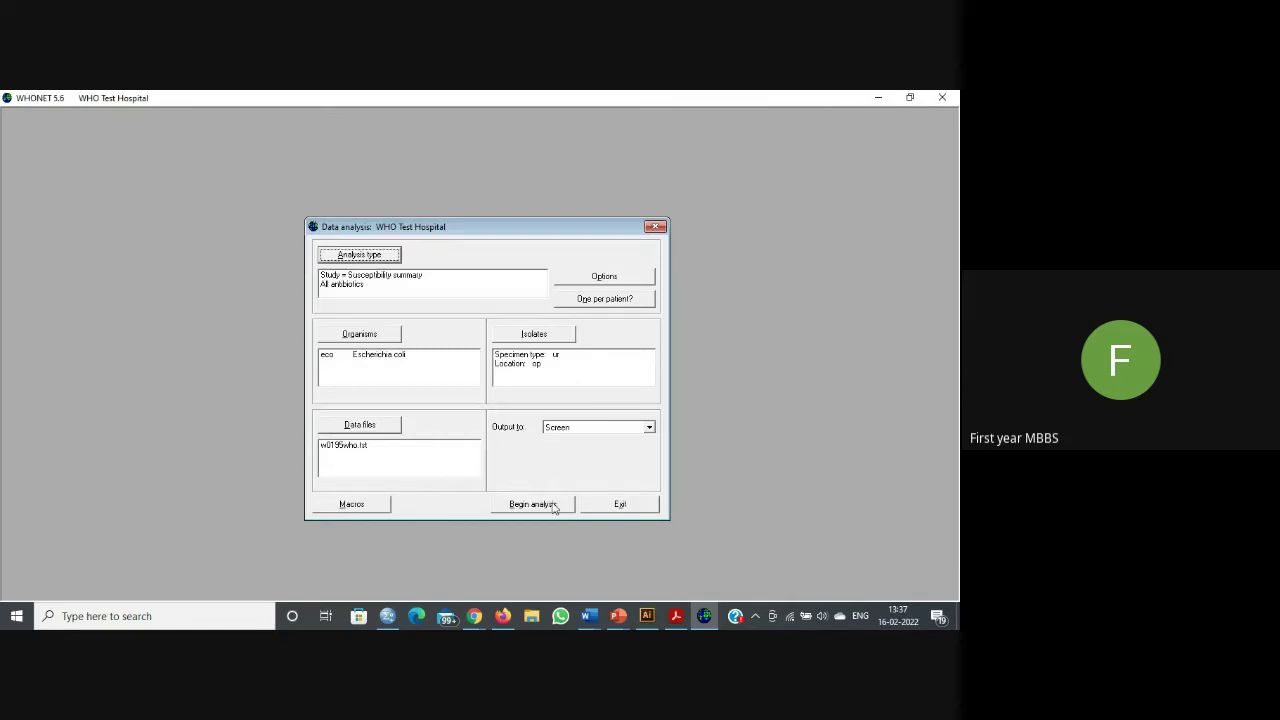
pyautogui.click(550, 504)
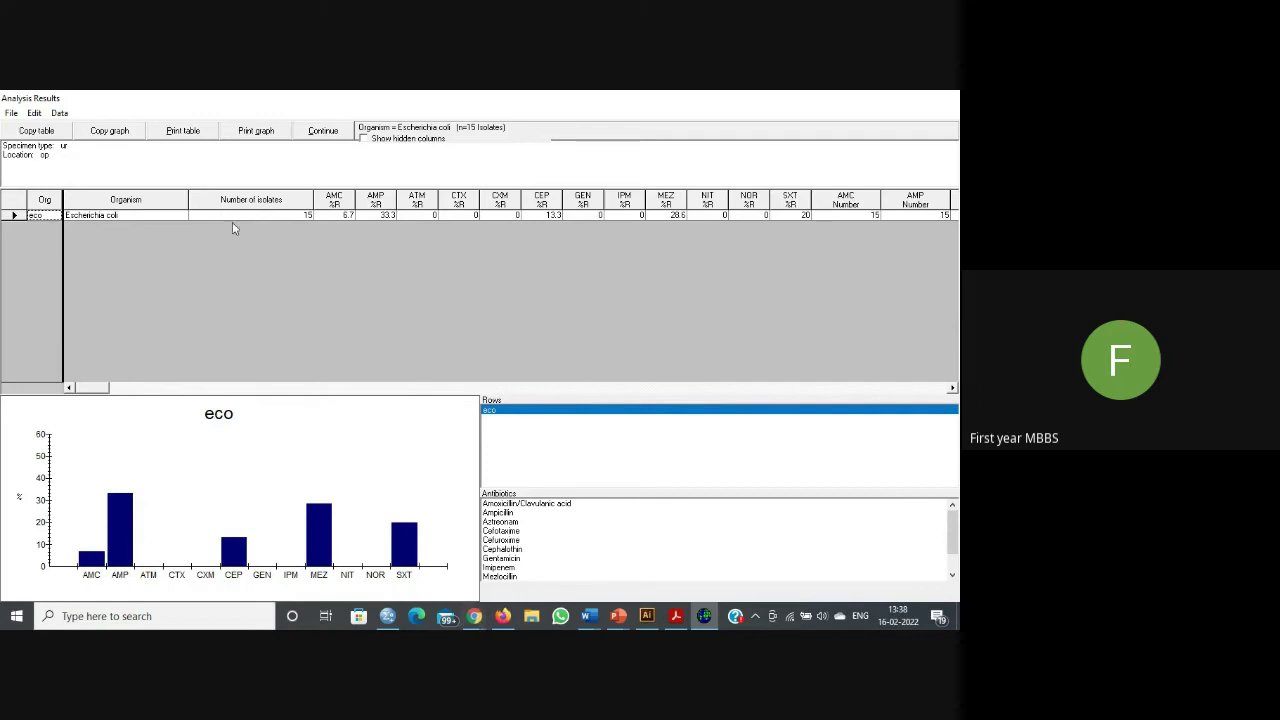
# Step: Return to the analysis setup and change the analysis type to Resistance profiles
pyautogui.click(322, 133)
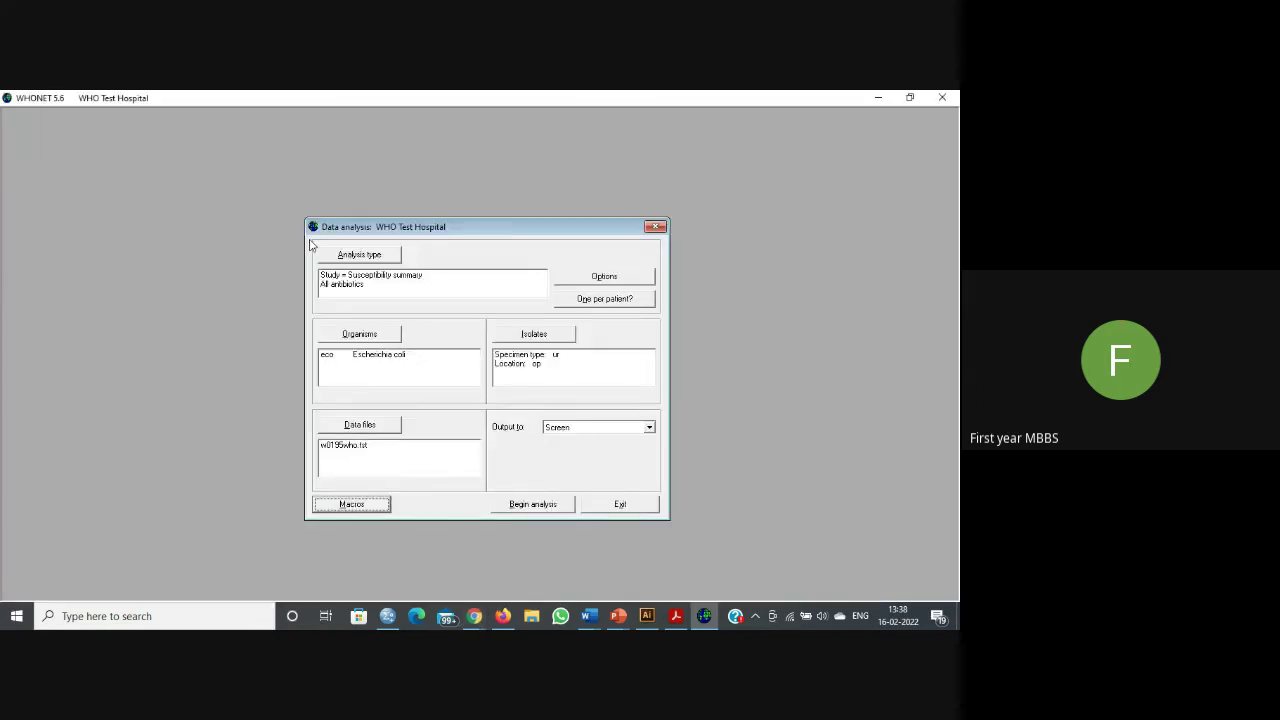
pyautogui.click(378, 256)
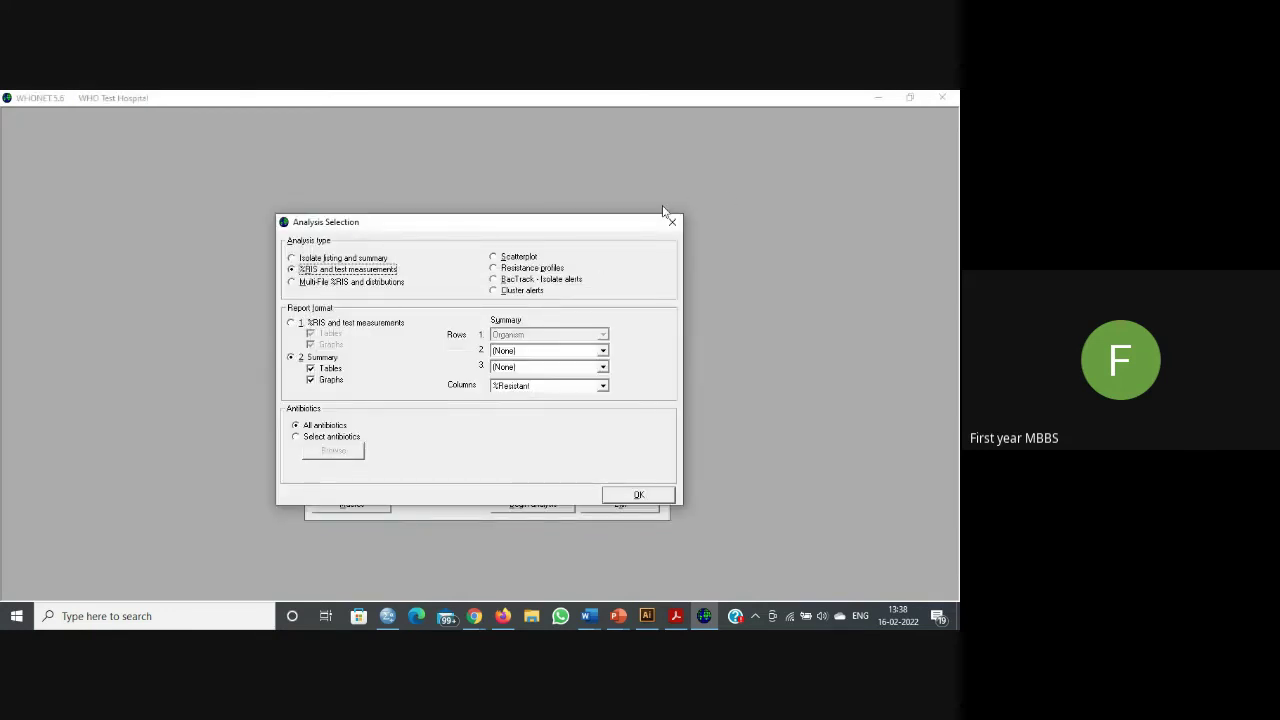
pyautogui.click(527, 270)
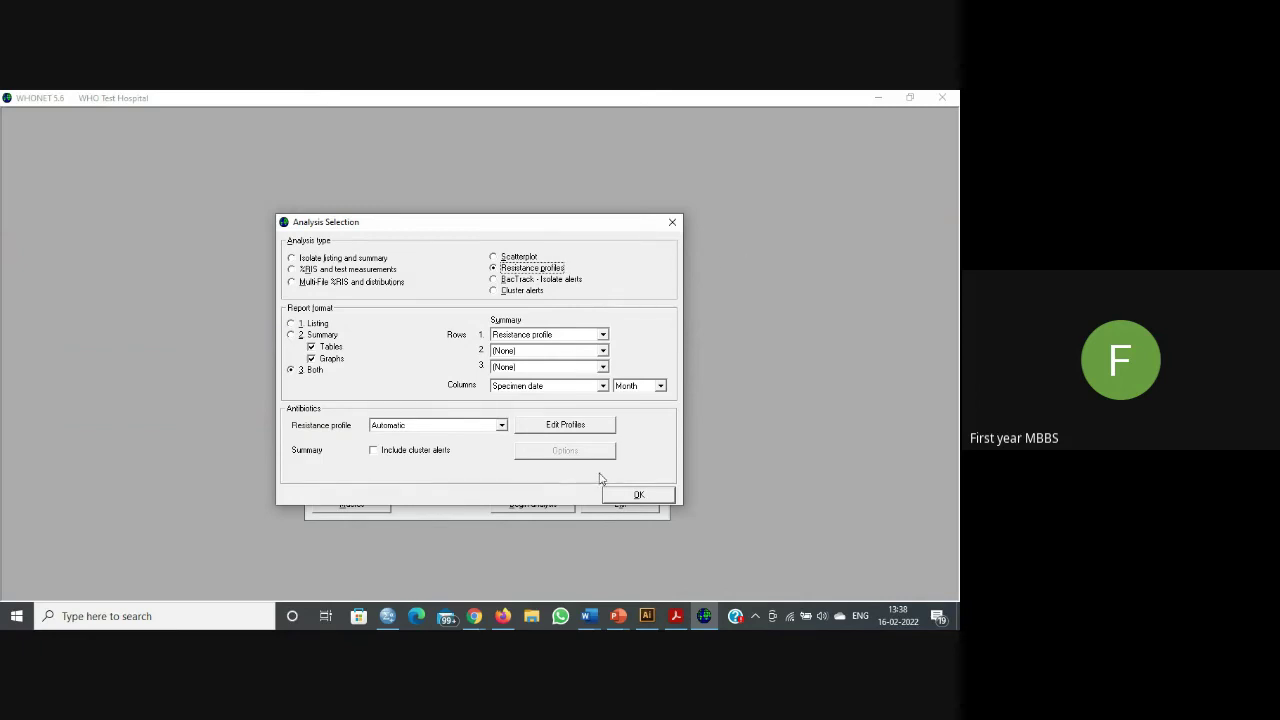
pyautogui.click(636, 495)
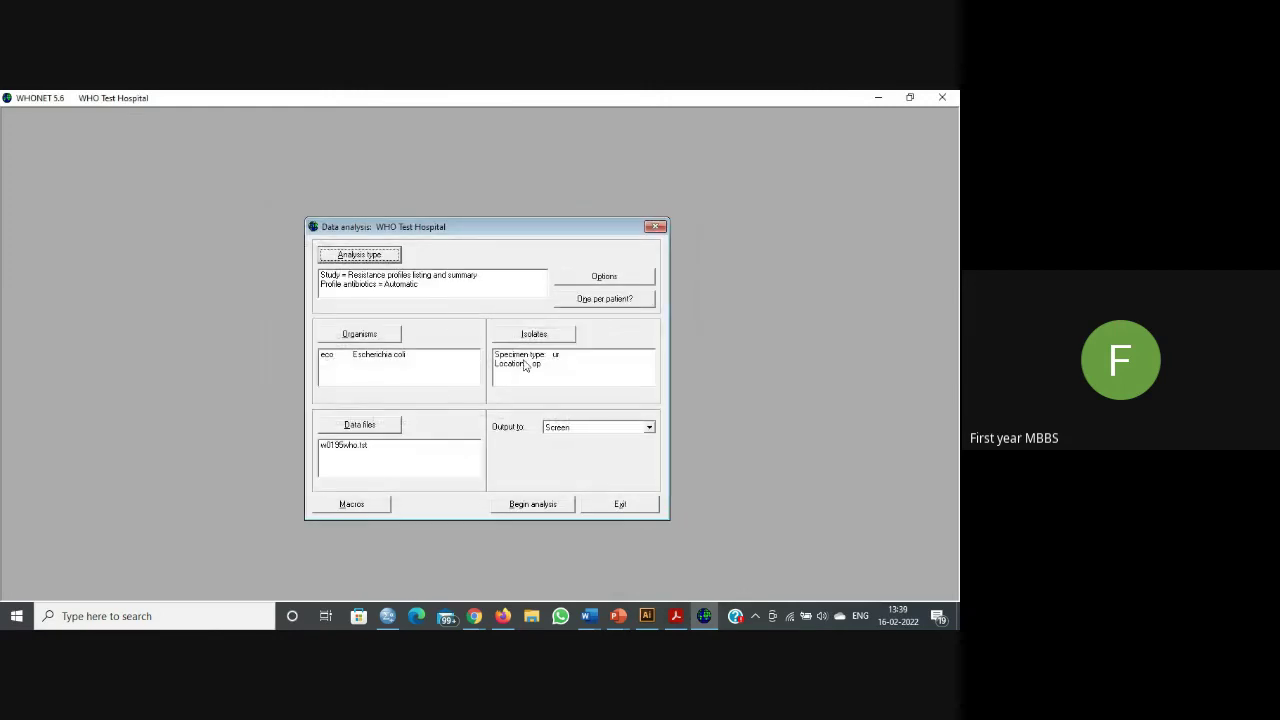
# Step: Clear the Location criterion from the isolate selection criteria
pyautogui.click(551, 333)
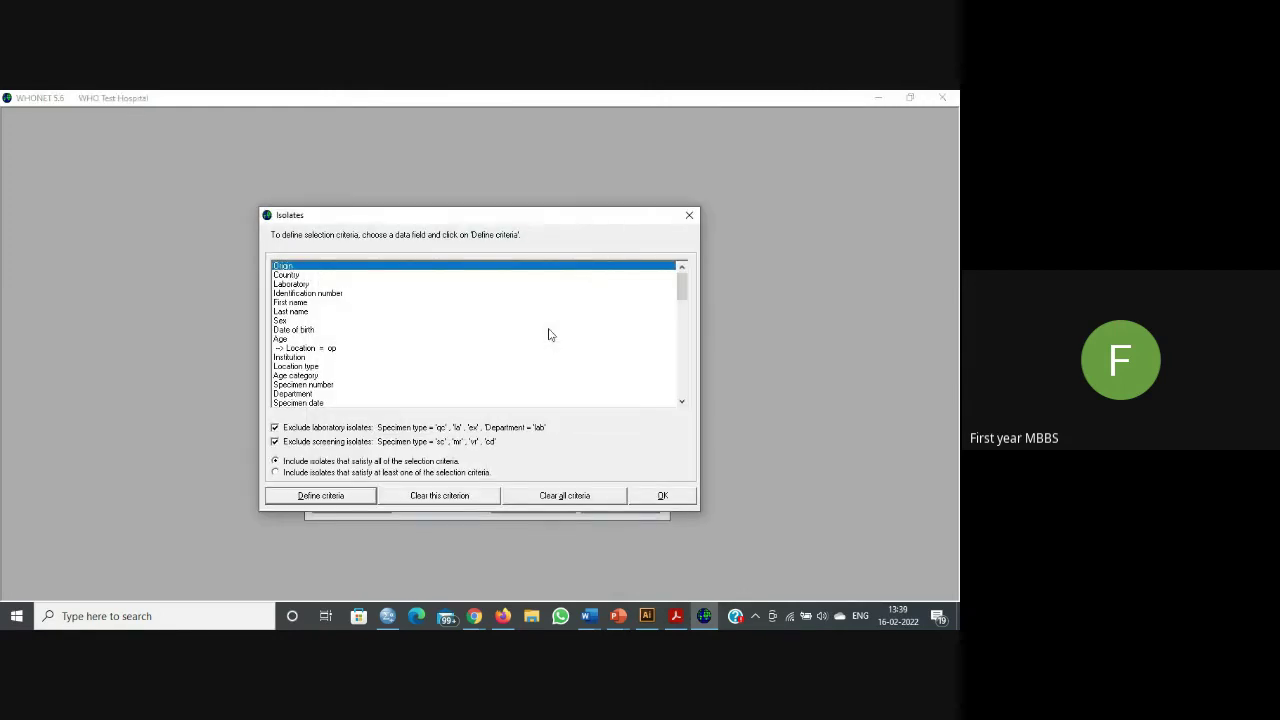
pyautogui.click(313, 348)
pyautogui.click(477, 497)
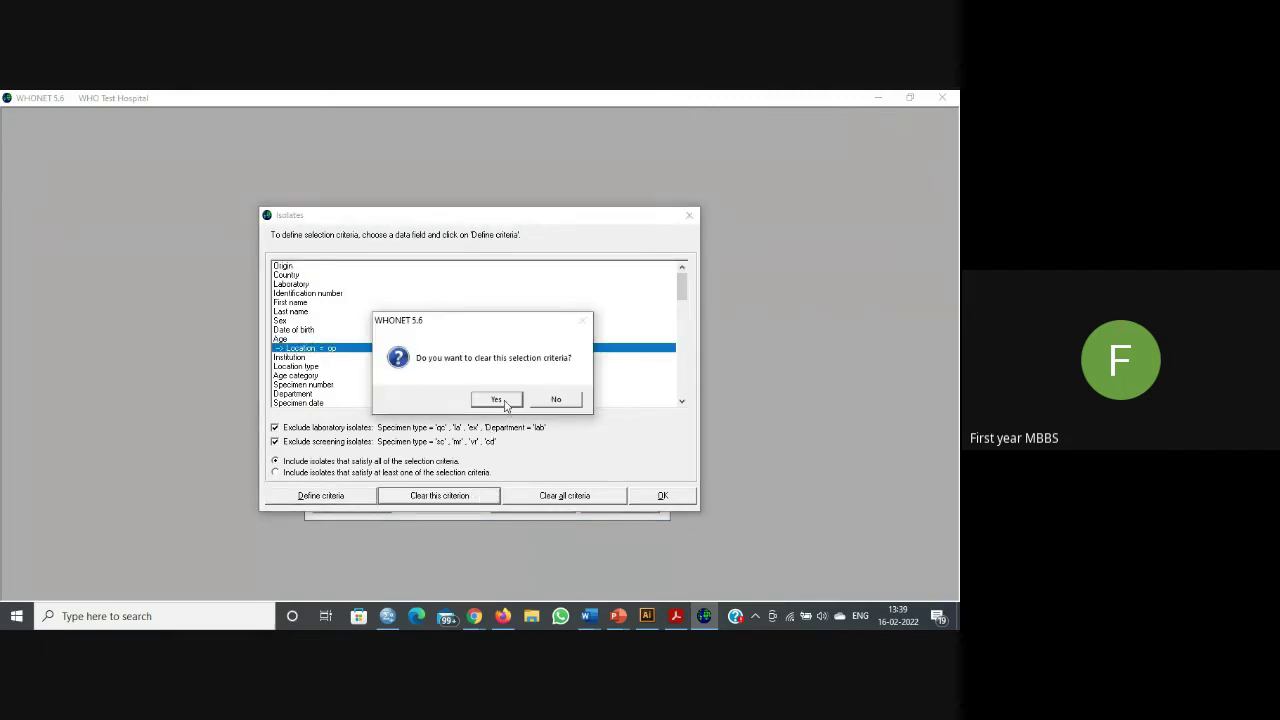
pyautogui.click(505, 406)
pyautogui.click(663, 496)
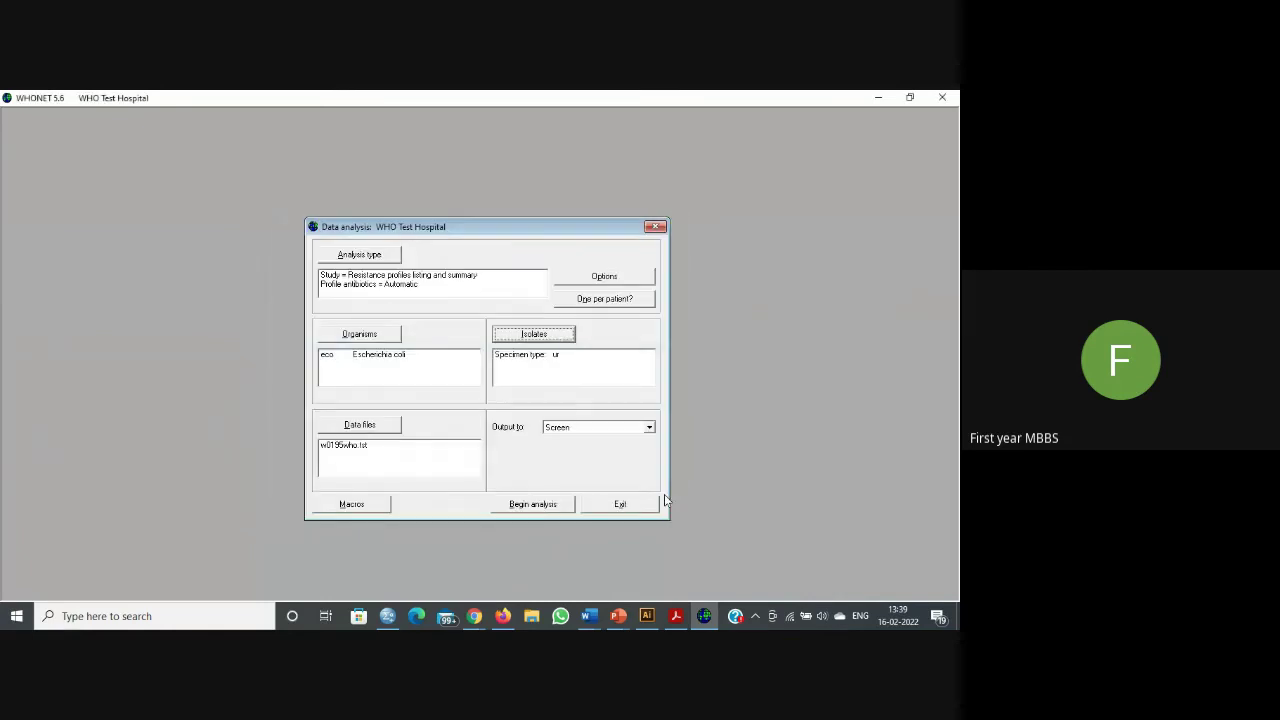
# Step: Run the resistance profile analysis and continue from the isolate listing to the profile summary
pyautogui.click(533, 504)
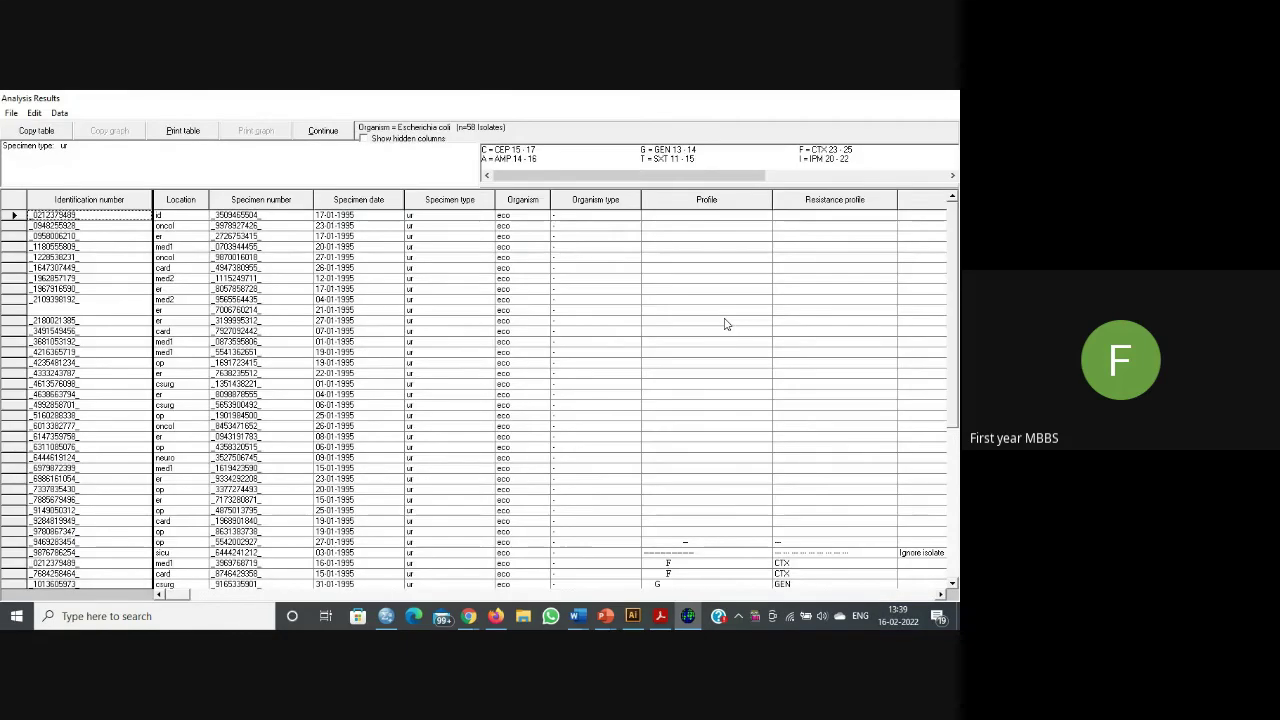
pyautogui.click(322, 131)
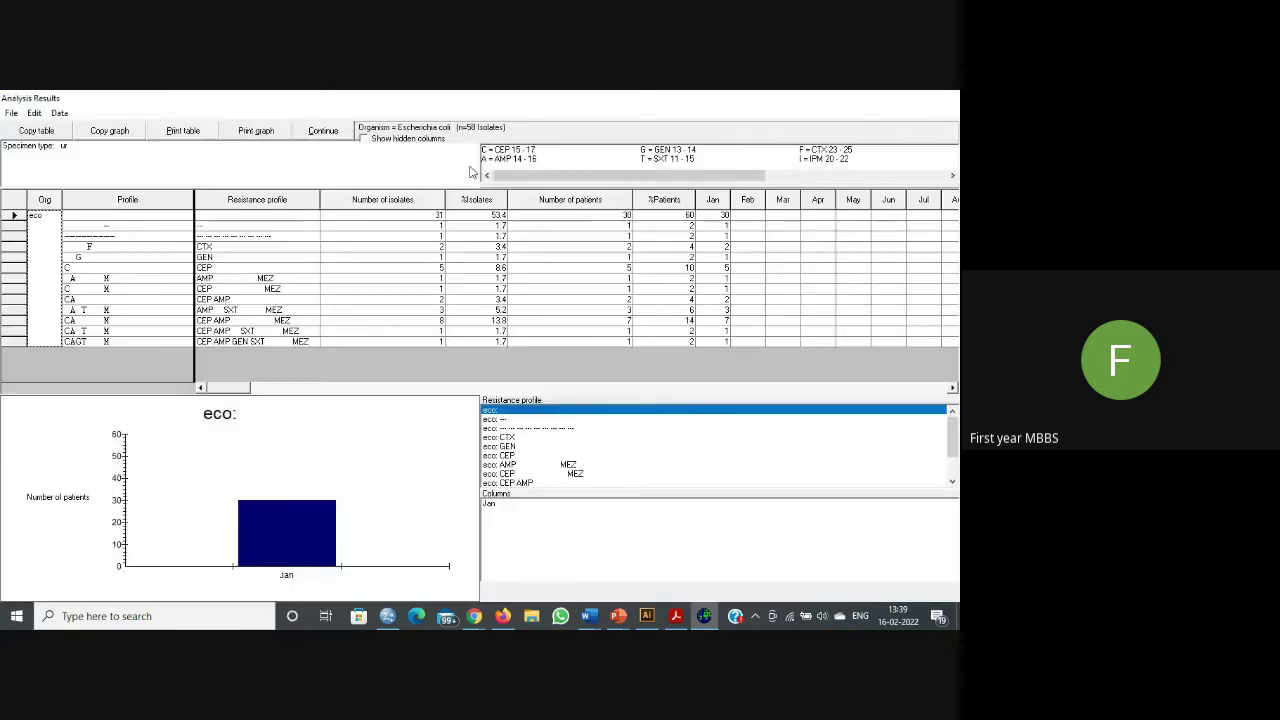
# Step: Examine the patient-count graphs of individual Escherichia coli resistance profiles, including CTX, GEN, CEP, AMP MEZ, CEP MEZ and CEP AMP
pyautogui.click(500, 438)
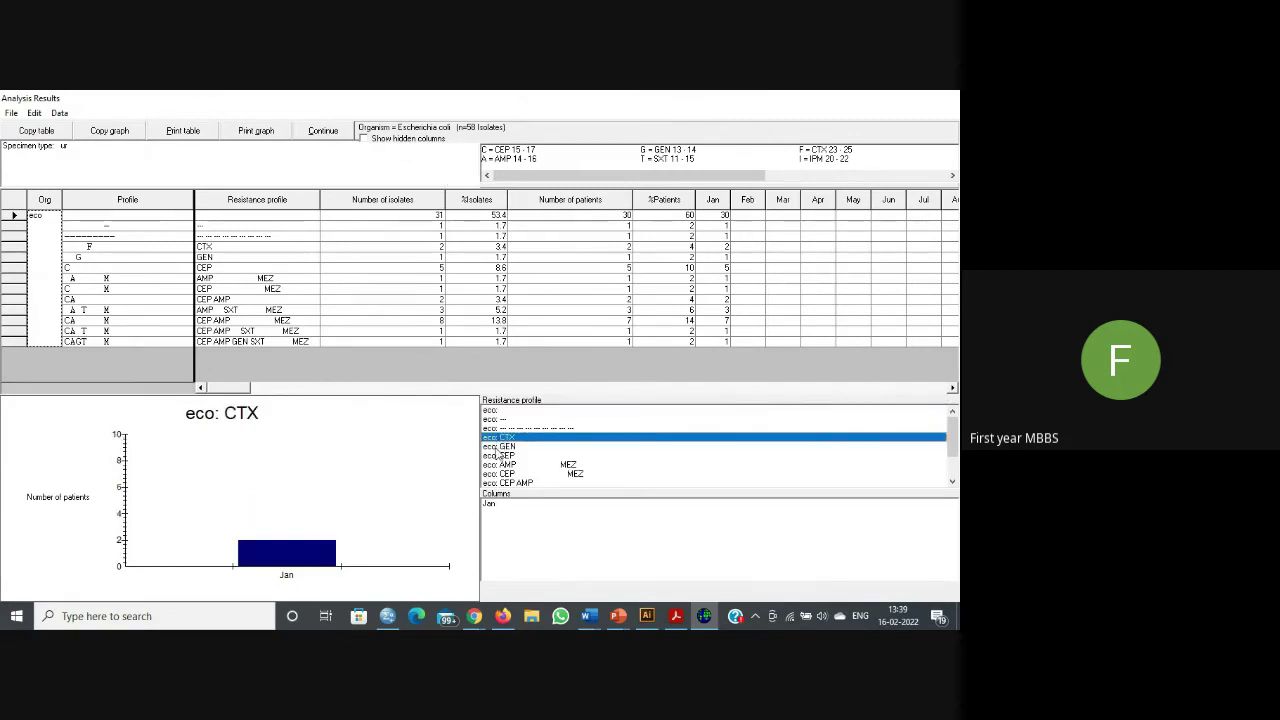
pyautogui.click(496, 449)
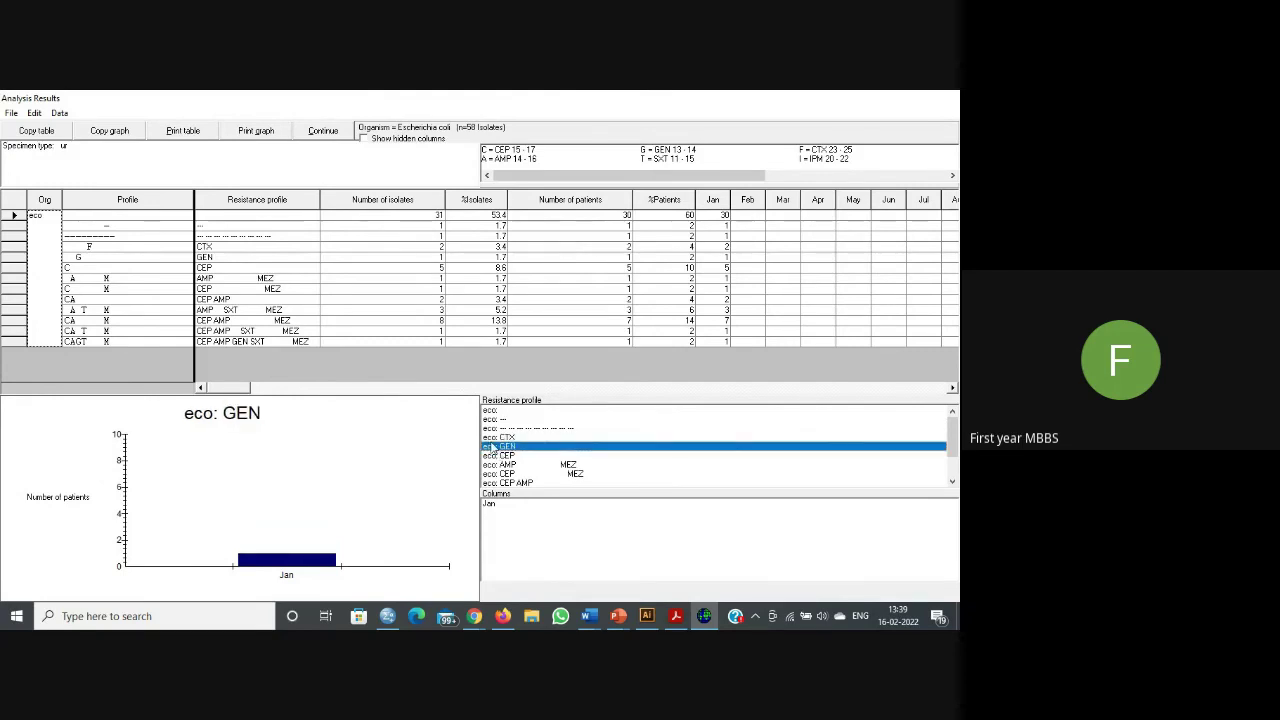
pyautogui.click(513, 465)
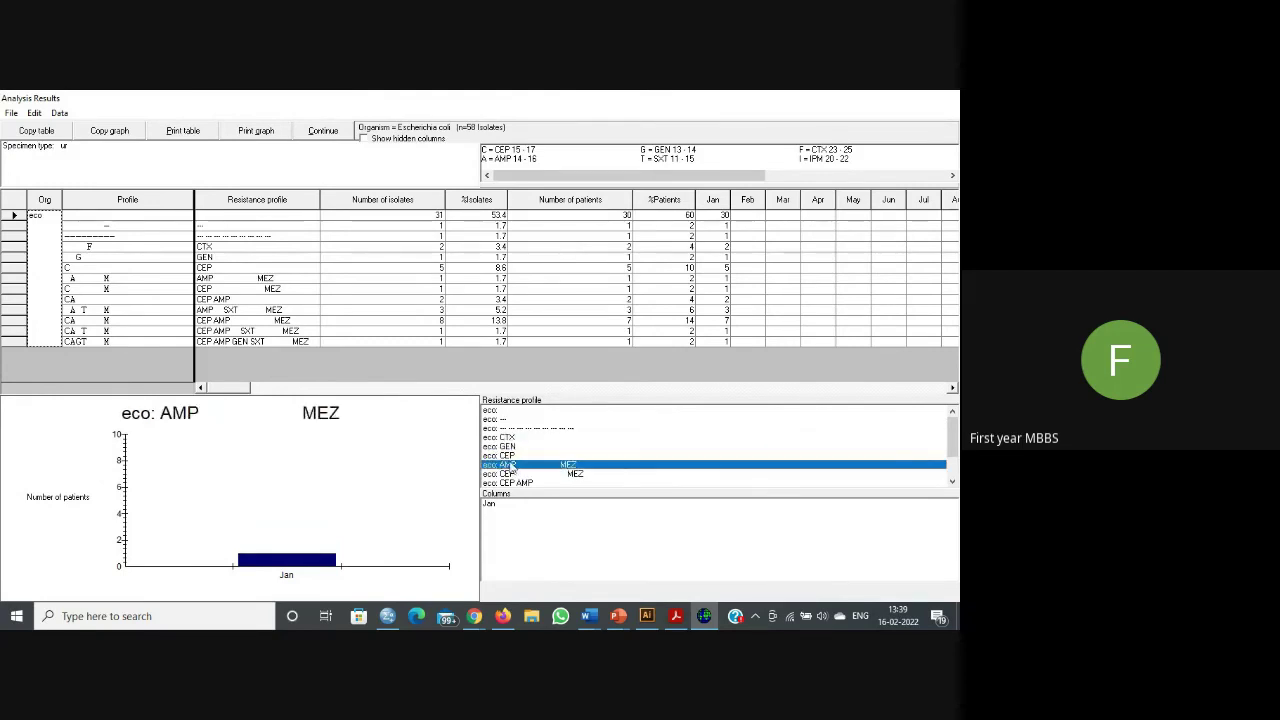
pyautogui.click(510, 456)
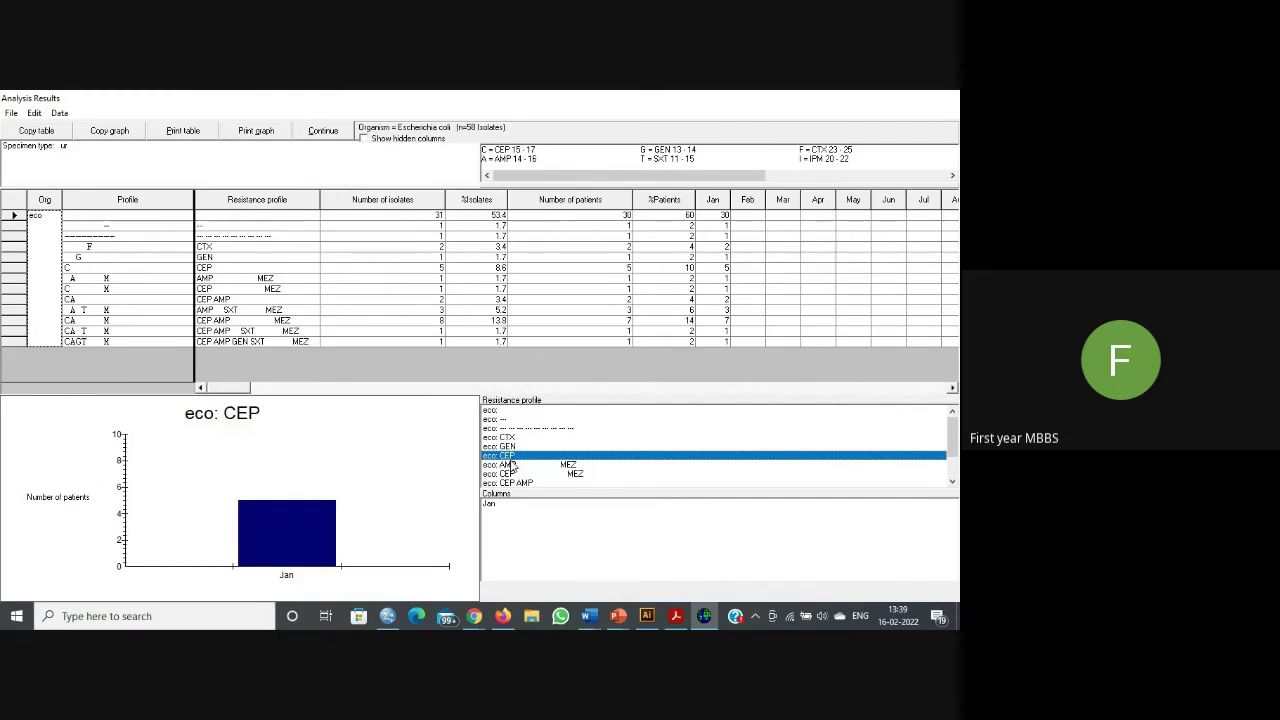
pyautogui.click(512, 465)
pyautogui.click(510, 474)
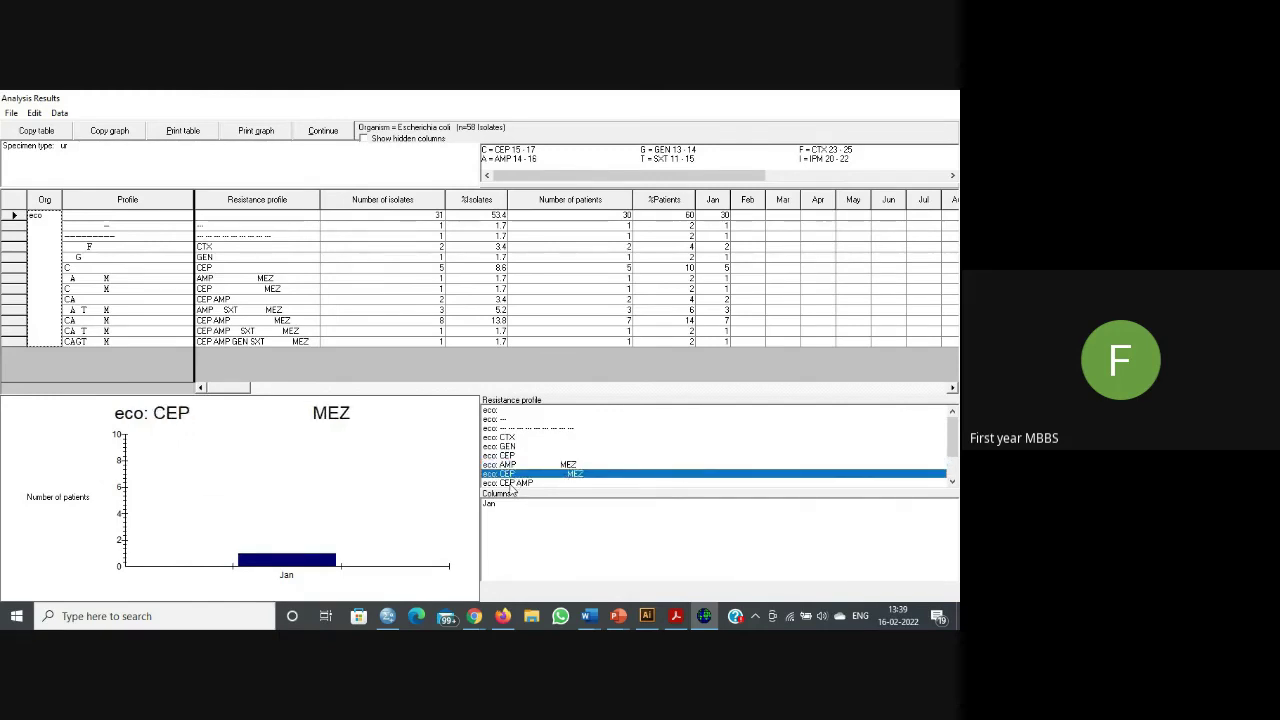
pyautogui.click(511, 484)
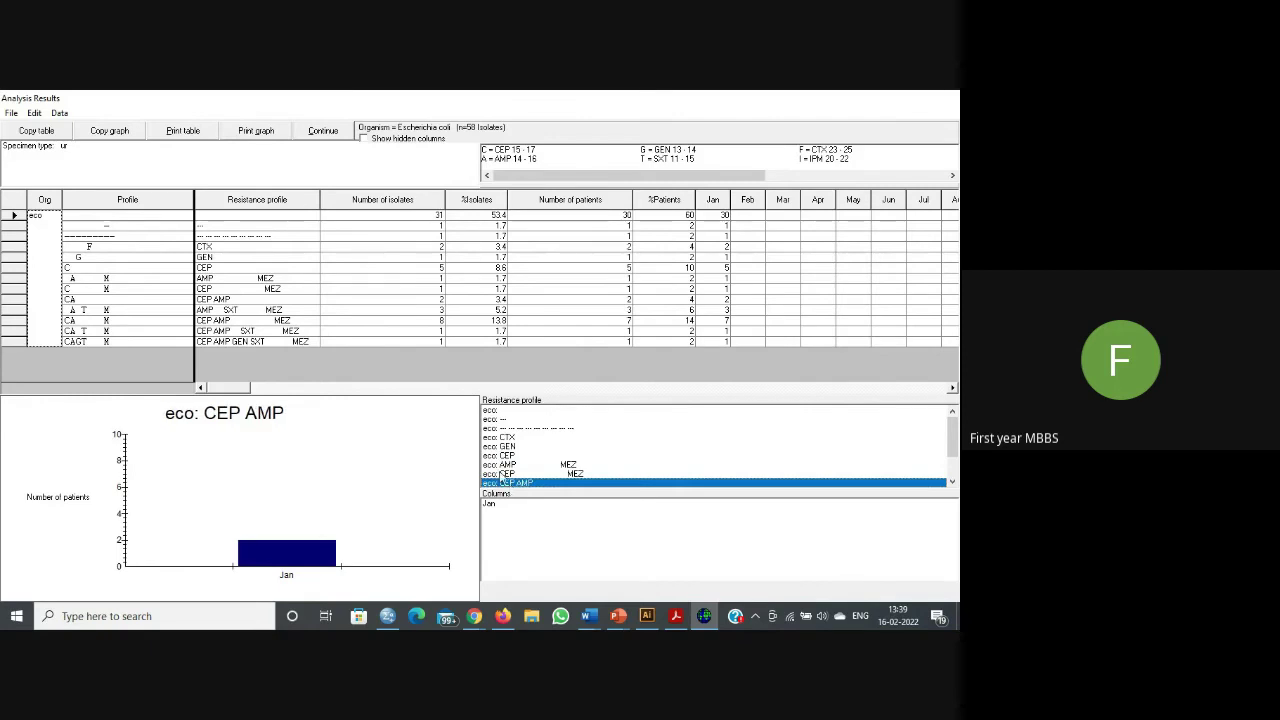
pyautogui.click(500, 474)
pyautogui.click(506, 465)
pyautogui.click(506, 455)
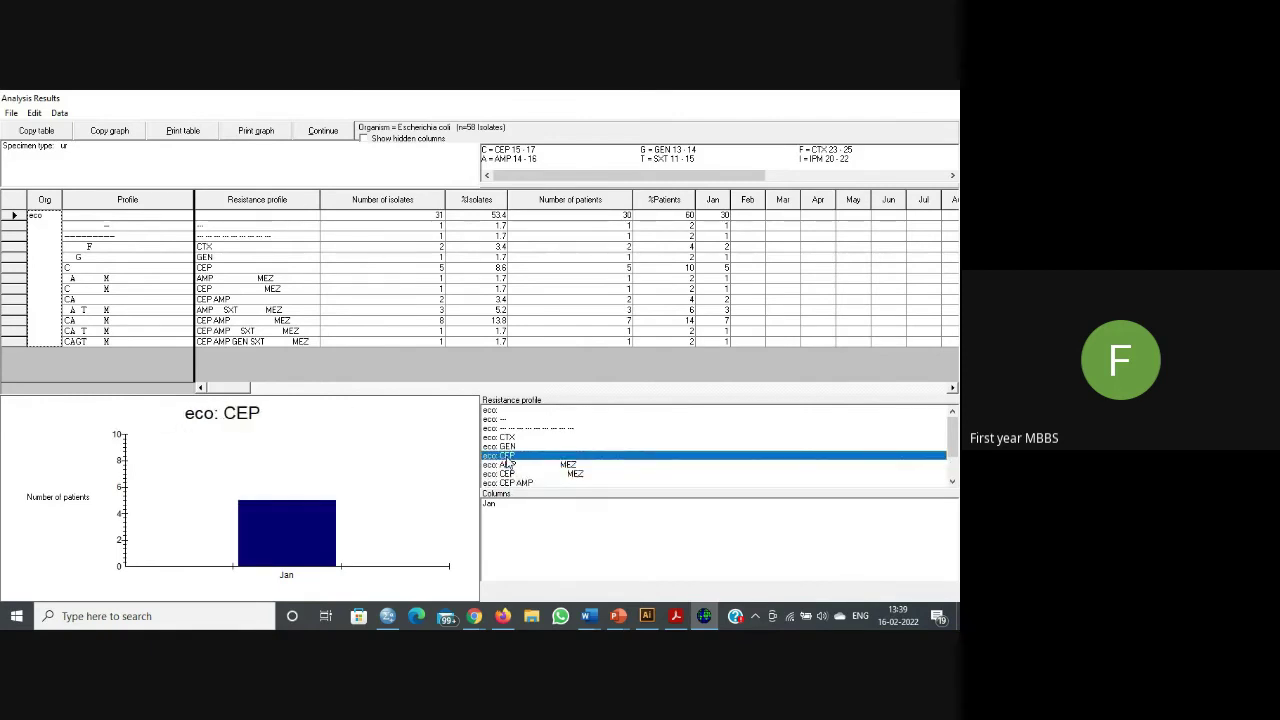
pyautogui.click(506, 446)
pyautogui.click(507, 437)
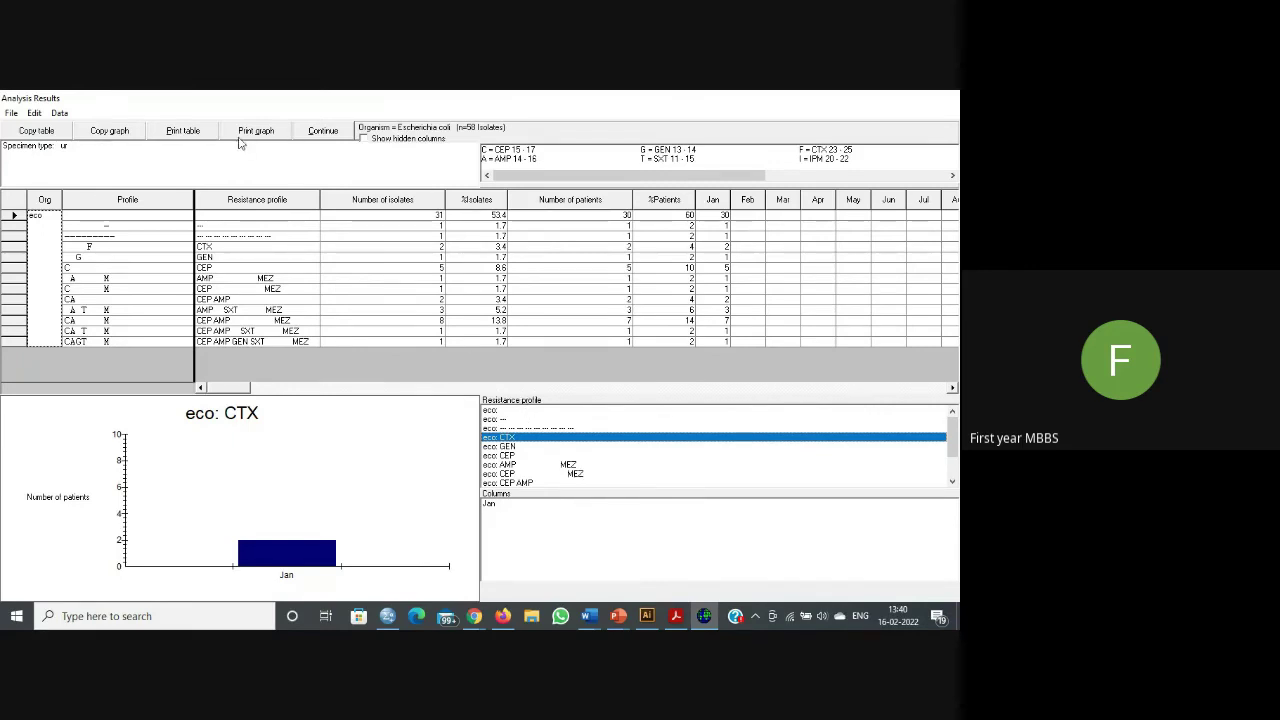
# Step: Return to the analysis setup and change the analysis type to Scatterplot
pyautogui.click(324, 131)
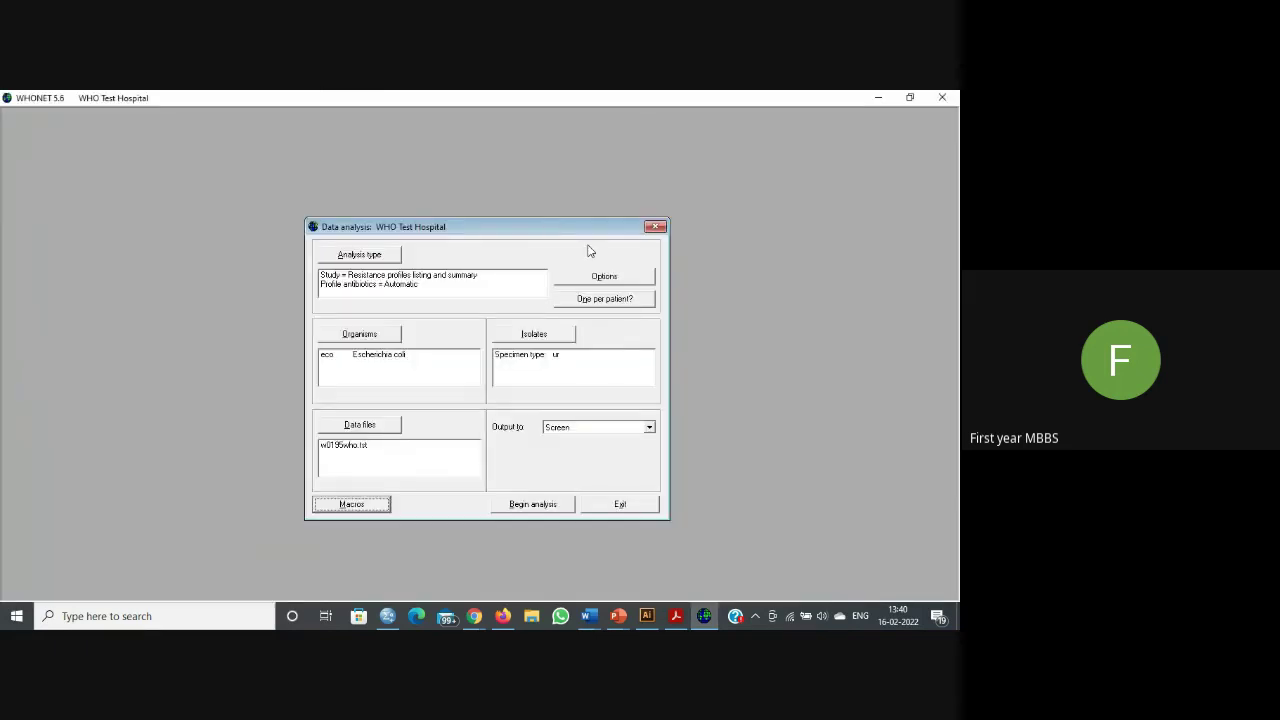
pyautogui.click(388, 259)
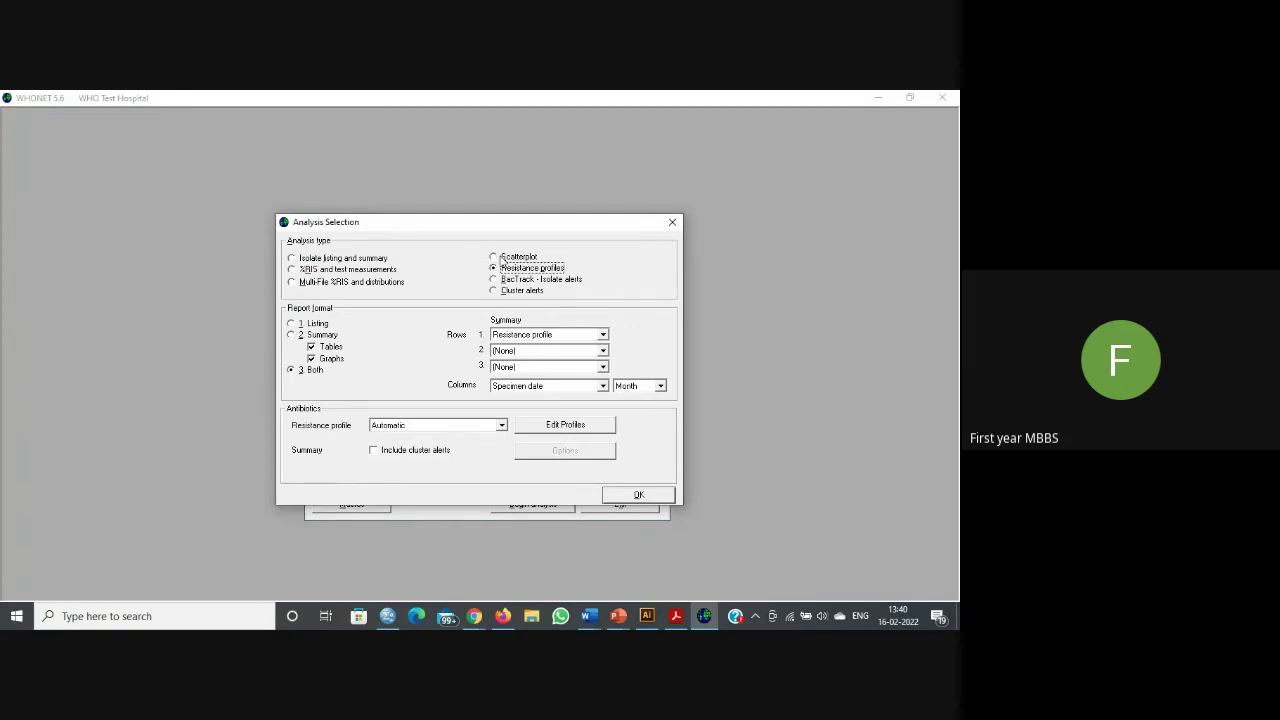
pyautogui.click(492, 258)
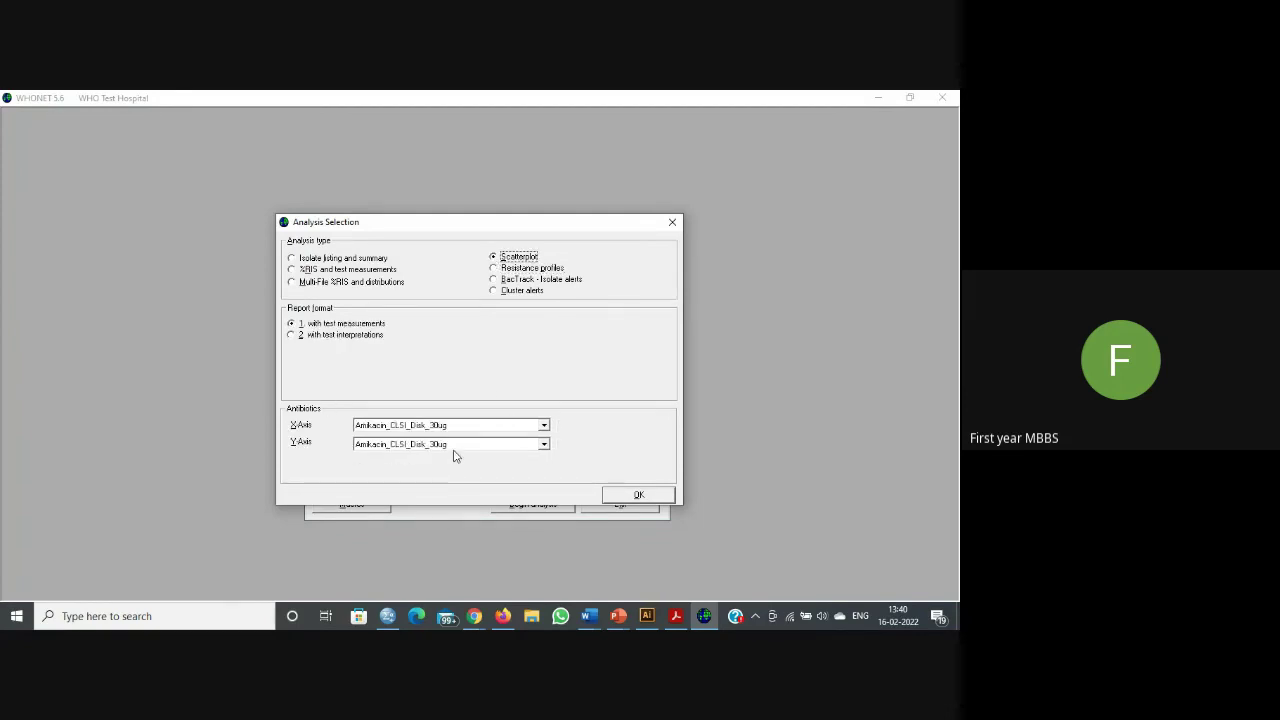
pyautogui.click(640, 495)
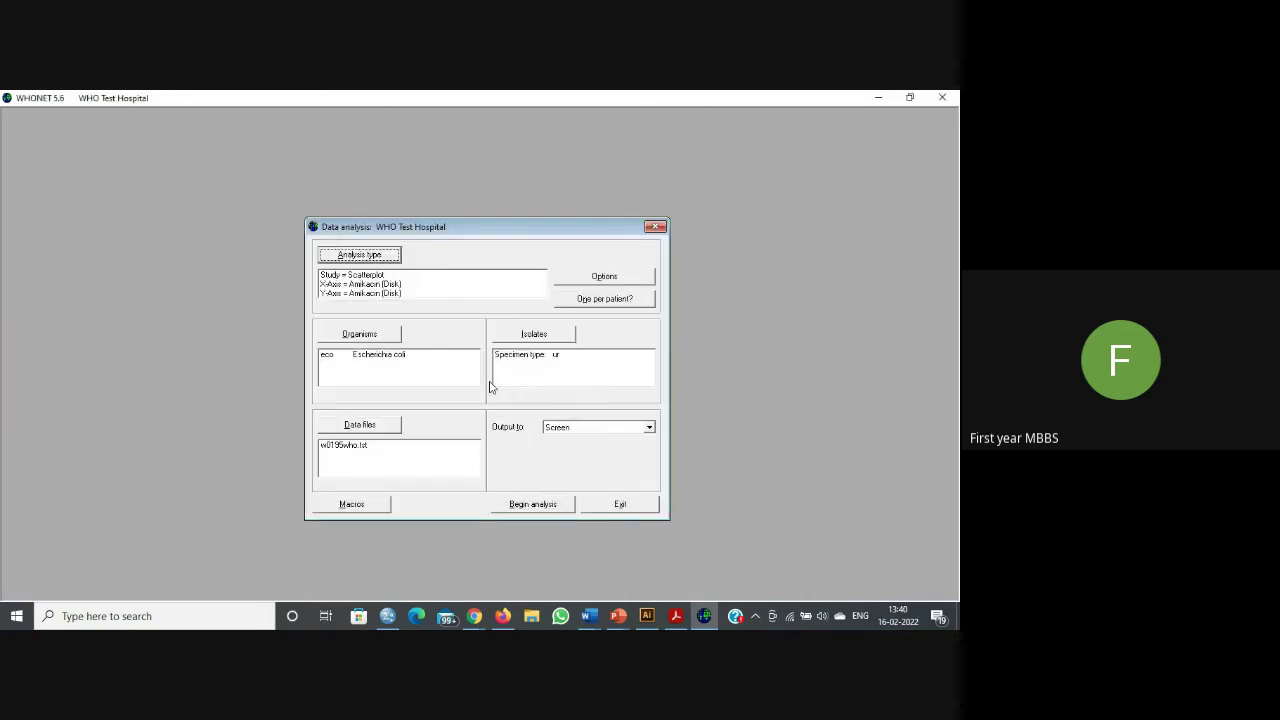
# Step: Replace Escherichia coli with Staphylococcus aureus ss. aureus in the analysis organism list
pyautogui.click(368, 336)
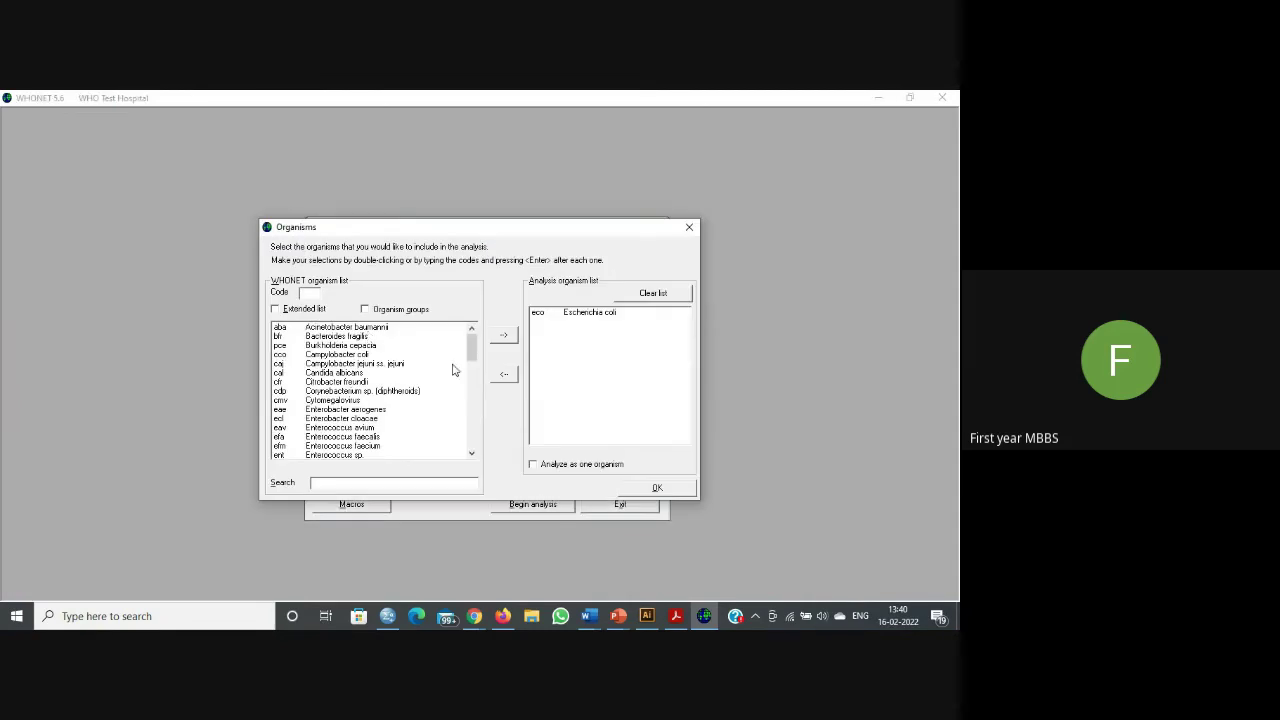
pyautogui.moveTo(473, 357); pyautogui.dragTo(487, 435)
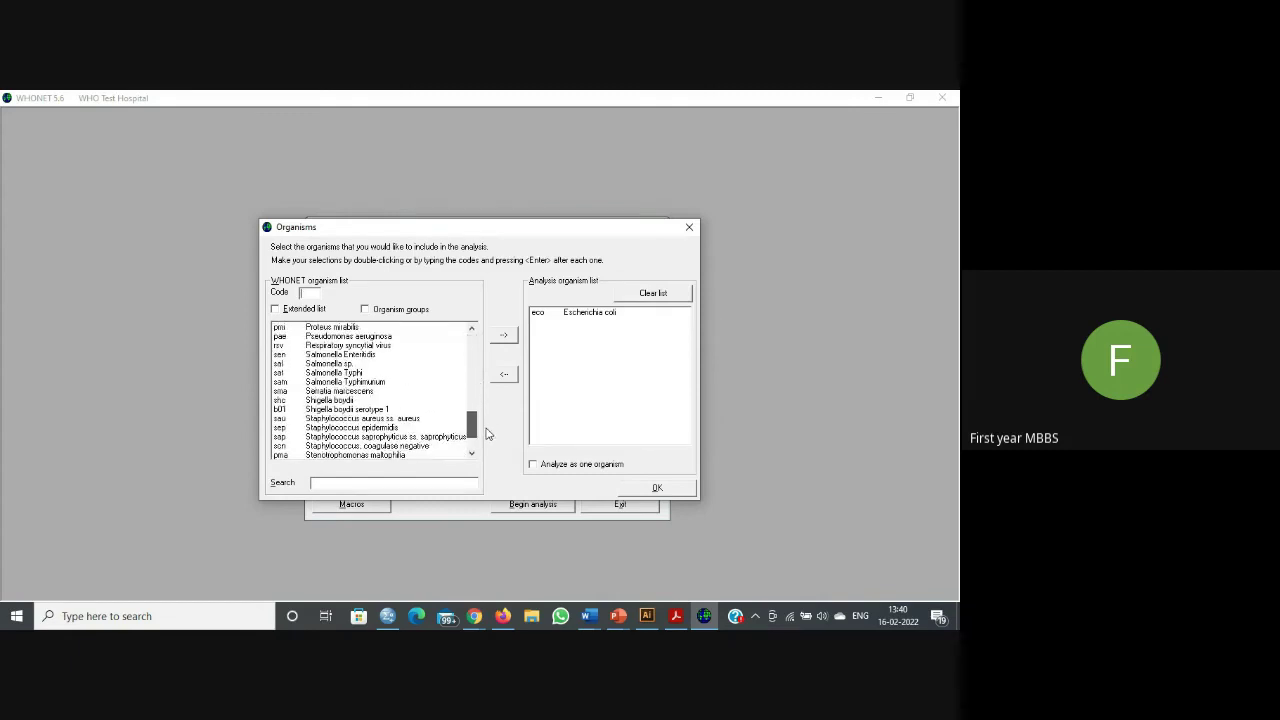
pyautogui.click(408, 422)
pyautogui.doubleClick(408, 422)
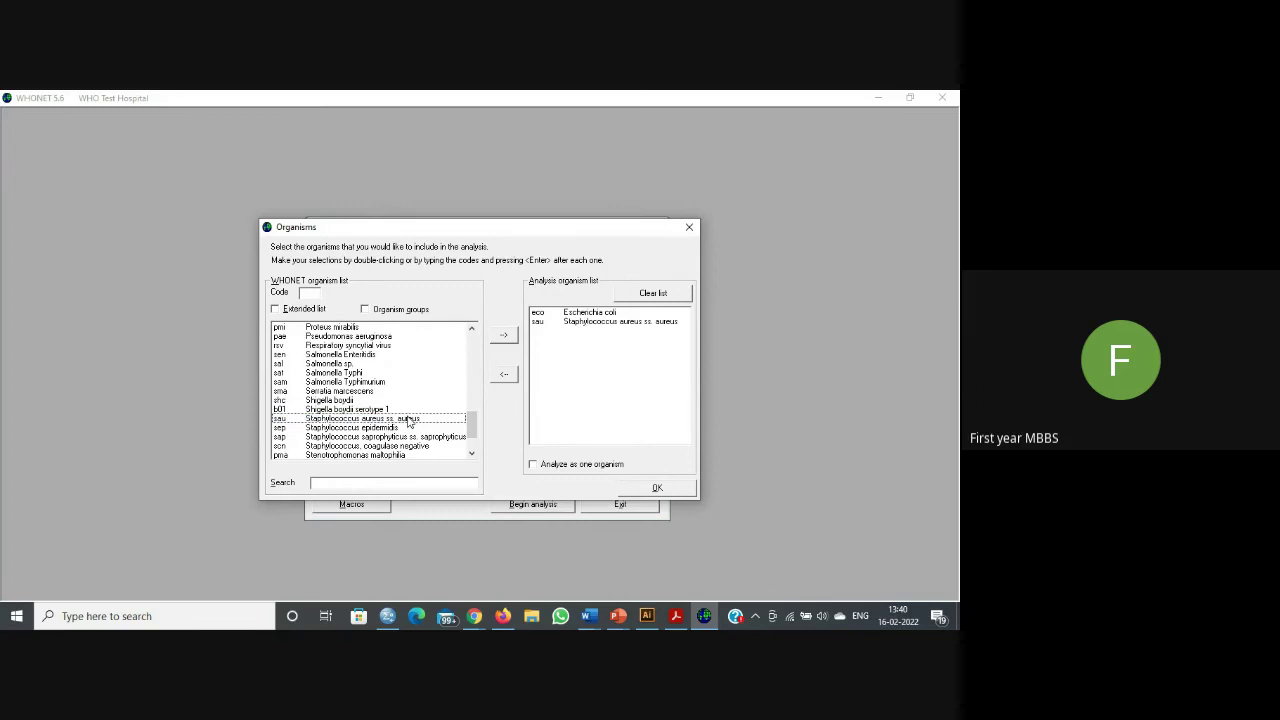
pyautogui.doubleClick(604, 315)
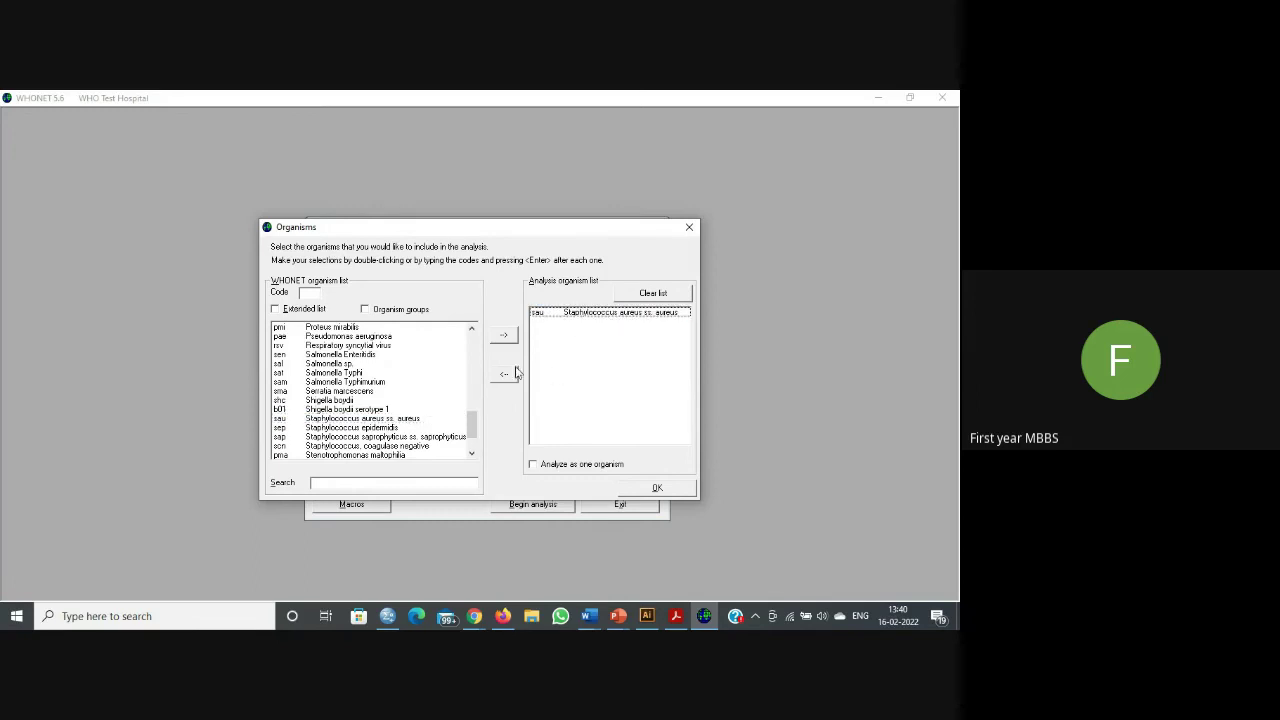
pyautogui.click(657, 488)
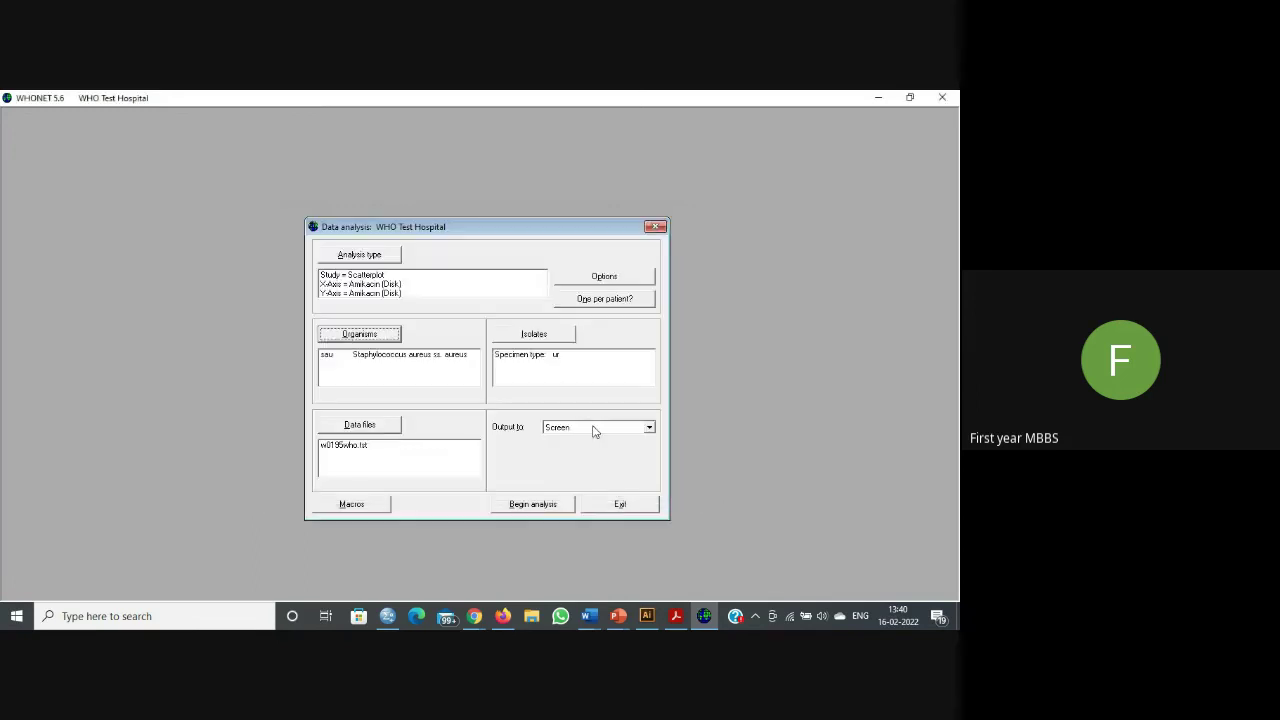
# Step: Remove Urine from the Specimen type criterion in the isolate selection criteria
pyautogui.click(537, 335)
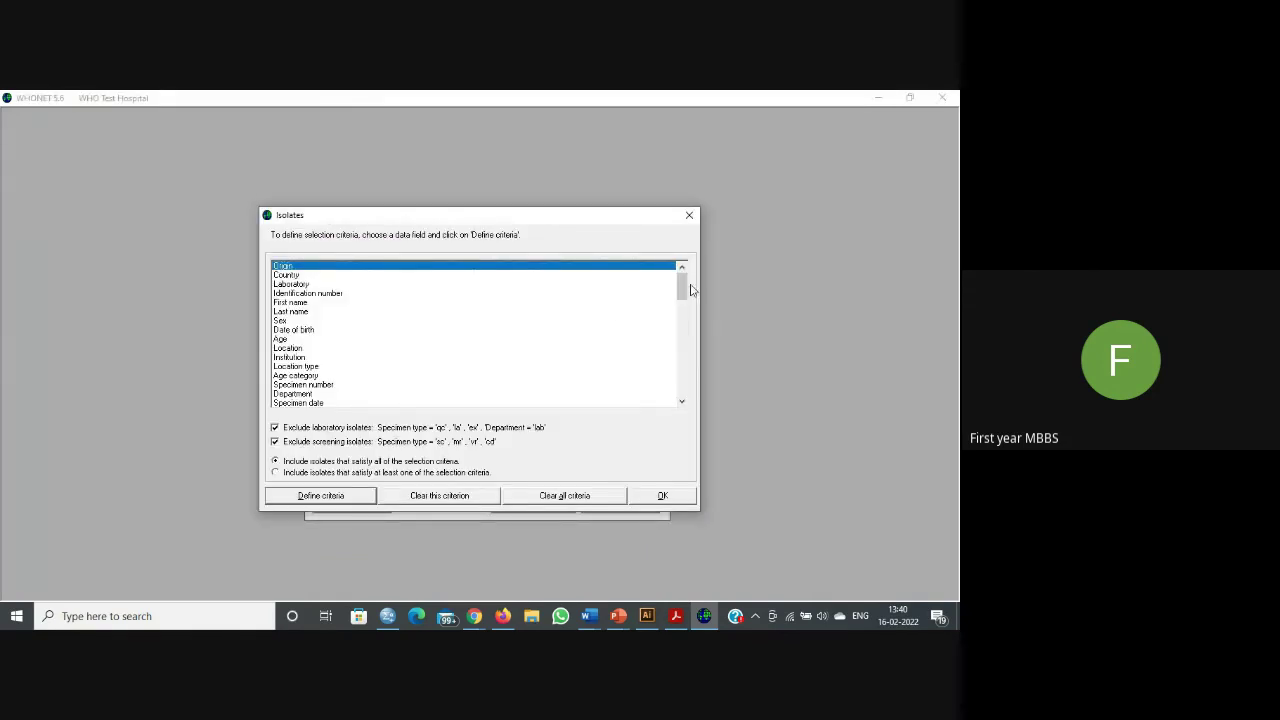
pyautogui.moveTo(683, 289); pyautogui.dragTo(686, 304)
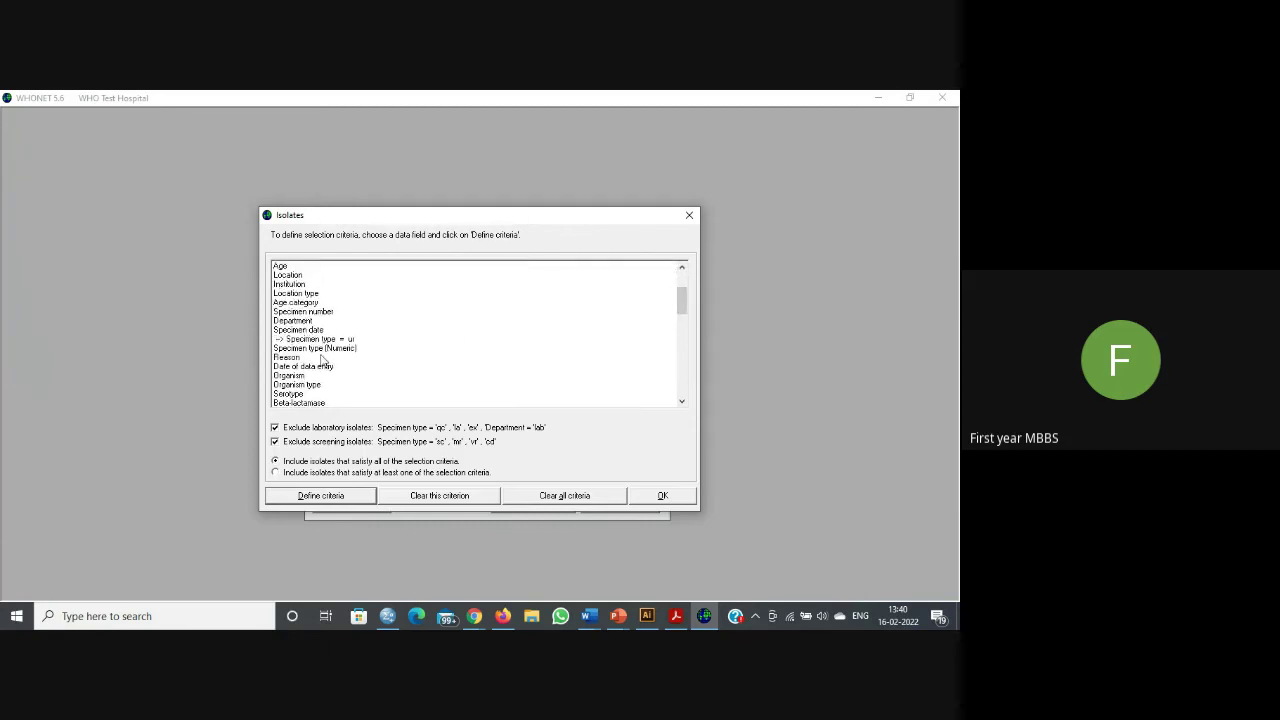
pyautogui.doubleClick(318, 348)
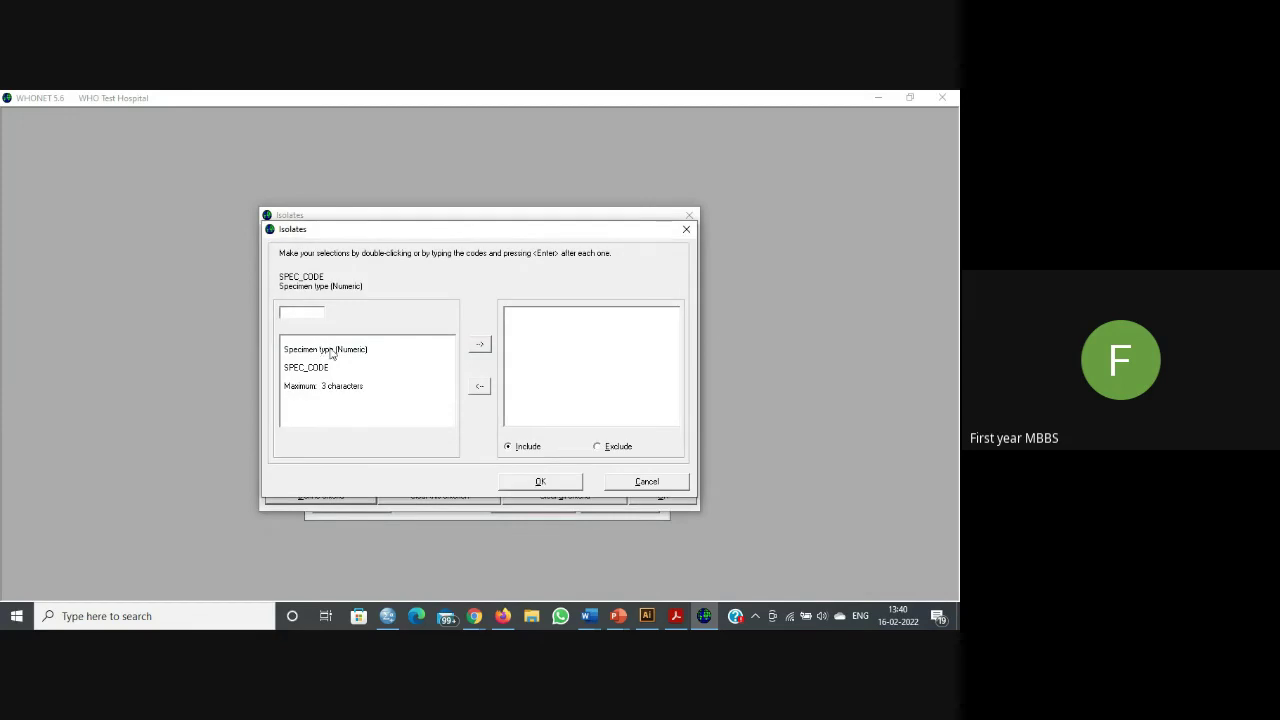
pyautogui.click(660, 481)
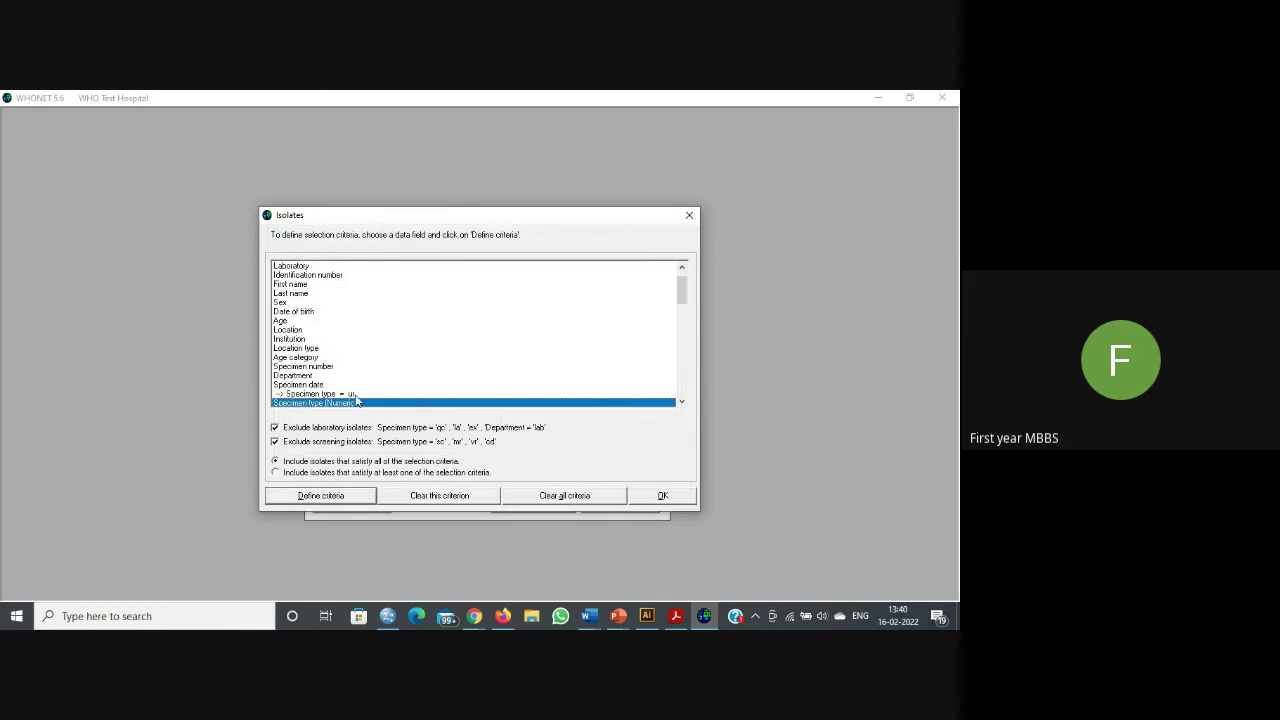
pyautogui.doubleClick(346, 395)
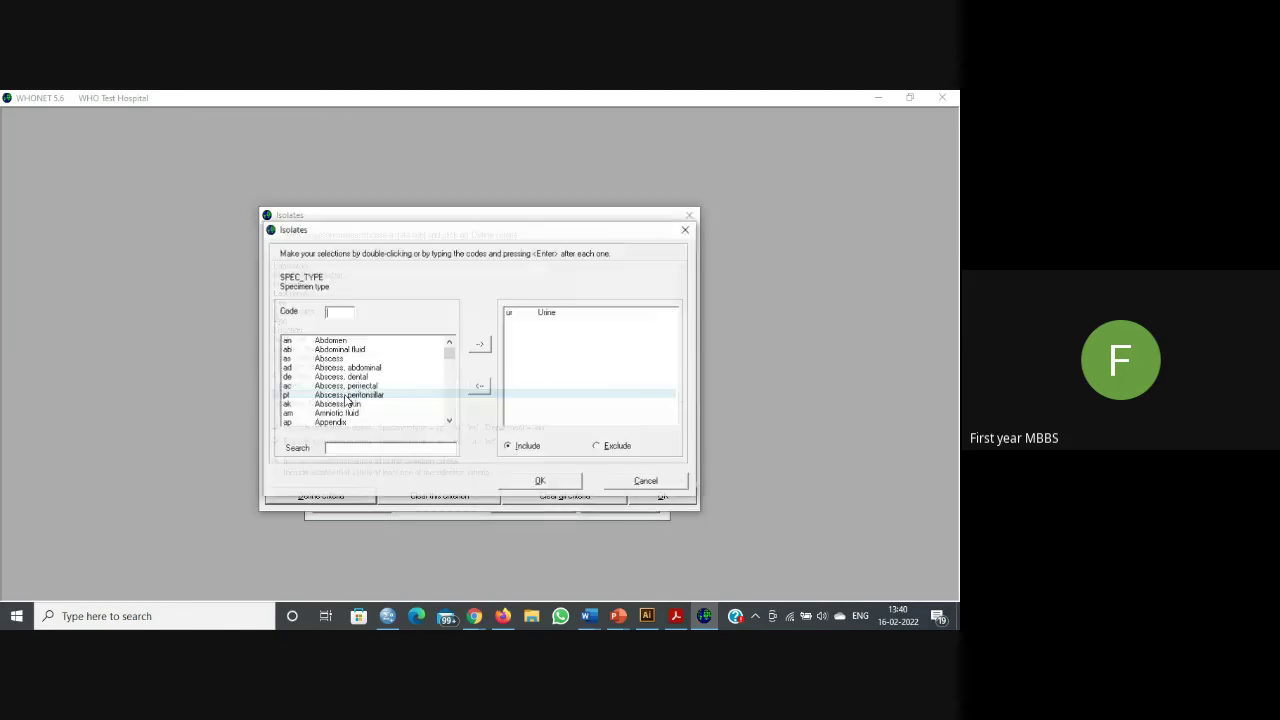
pyautogui.click(555, 314)
pyautogui.doubleClick(549, 314)
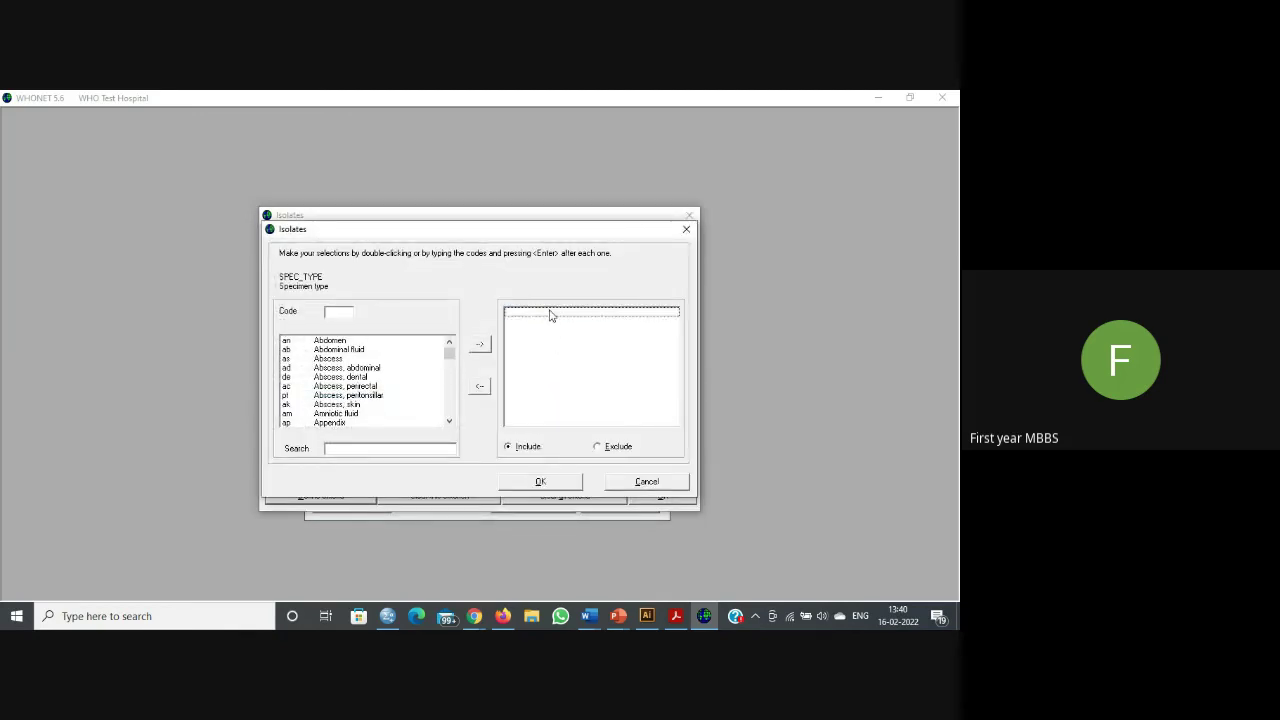
# Step: Include Blood (bl) in the Specimen type criterion and confirm the isolate selection criteria
pyautogui.moveTo(450, 357); pyautogui.dragTo(452, 369)
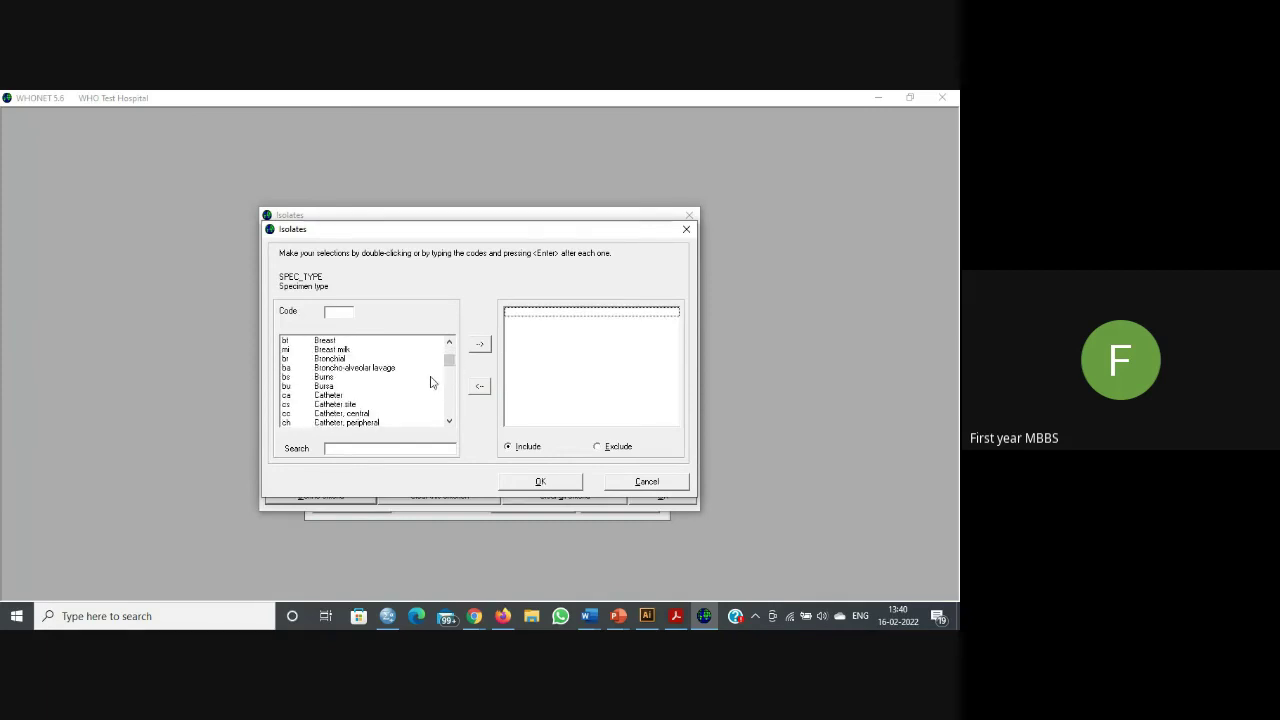
pyautogui.scroll(2, 431, 382)
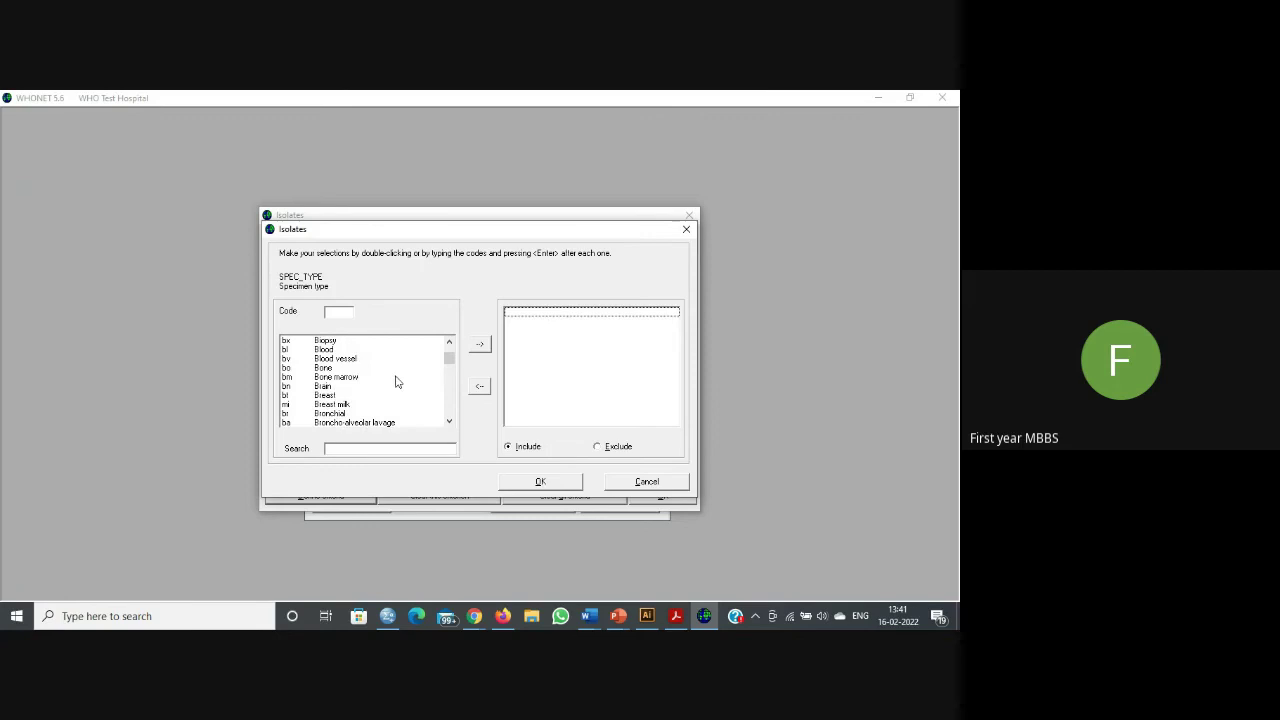
pyautogui.doubleClick(316, 350)
pyautogui.click(540, 481)
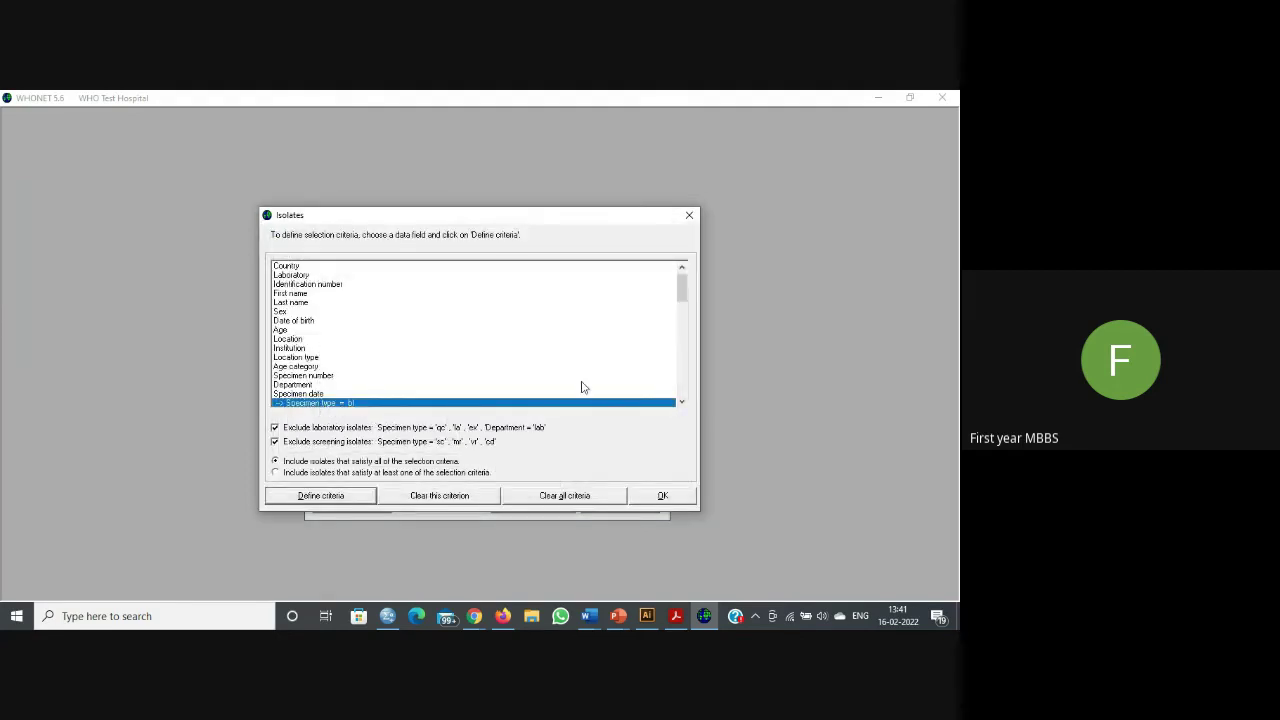
pyautogui.click(661, 496)
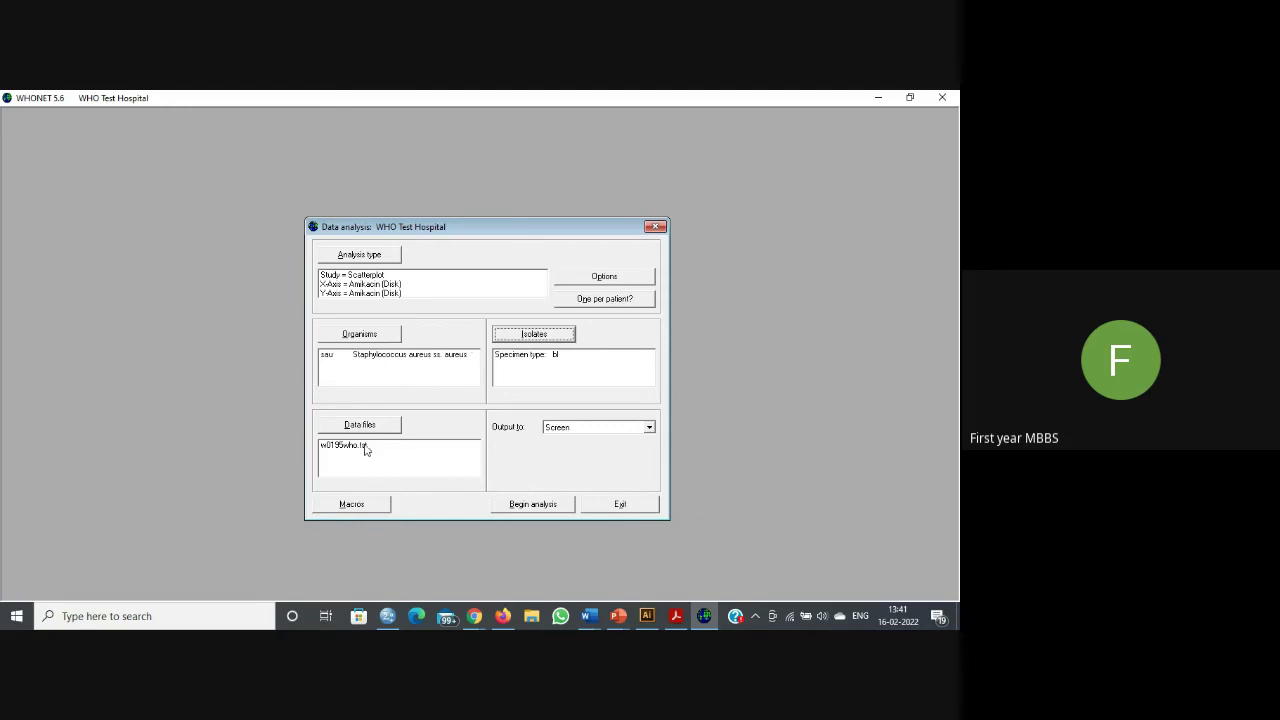
# Step: Reopen the analysis selection and set the scatterplot's X-axis antibiotic to Ampicillin_CLSI_Disk_10ug
pyautogui.click(377, 255)
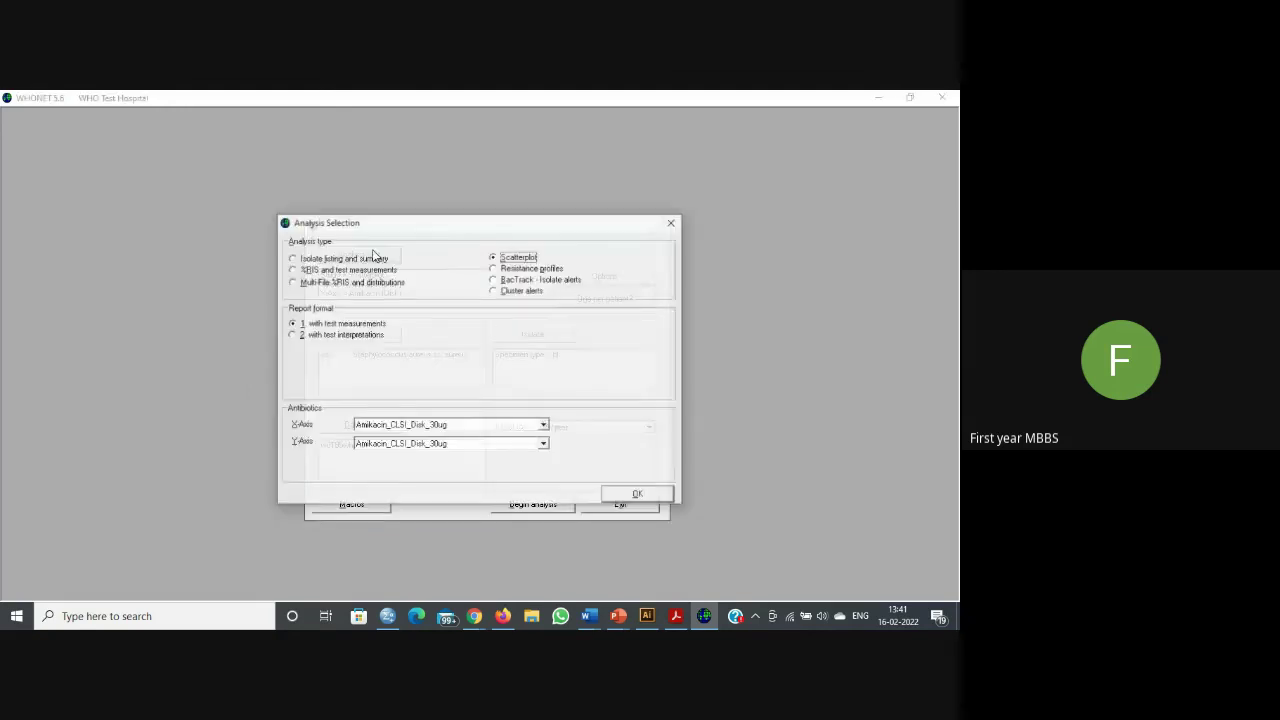
pyautogui.click(544, 426)
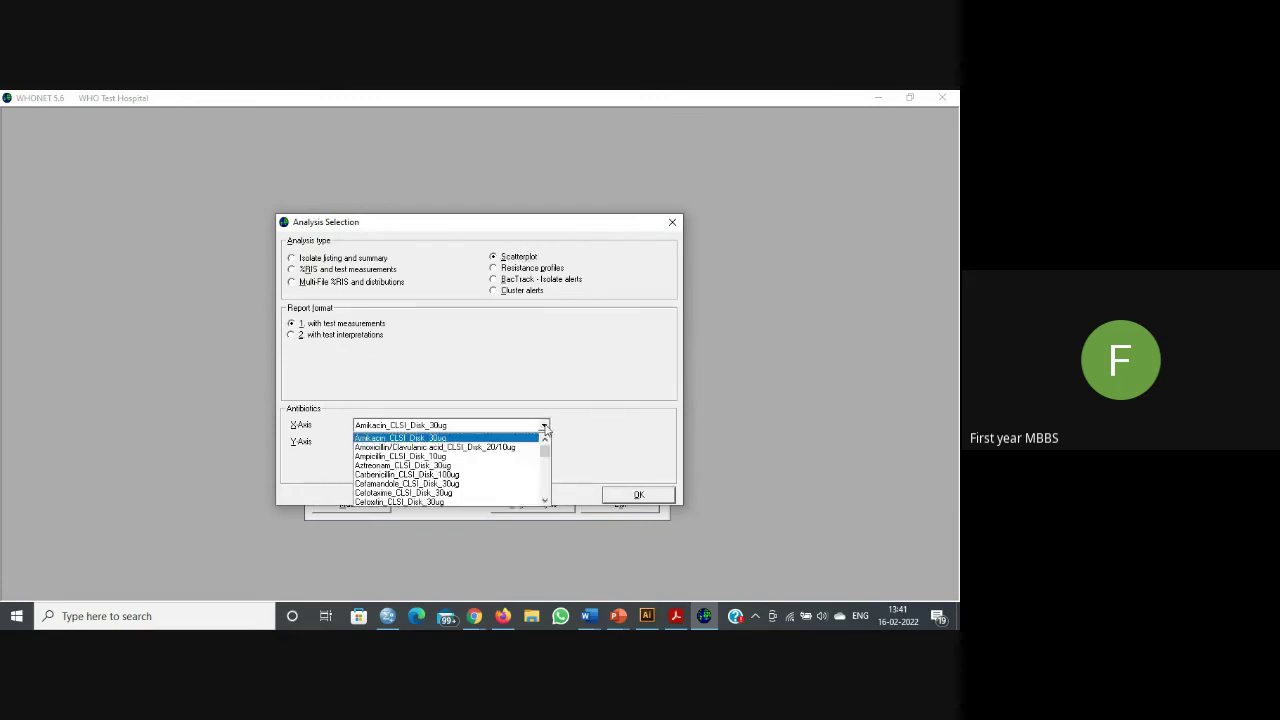
pyautogui.click(488, 456)
# Step: Set the scatterplot's Y-axis antibiotic to Oxacillin_CLSI_Disk_1ug and run the analysis
pyautogui.click(545, 445)
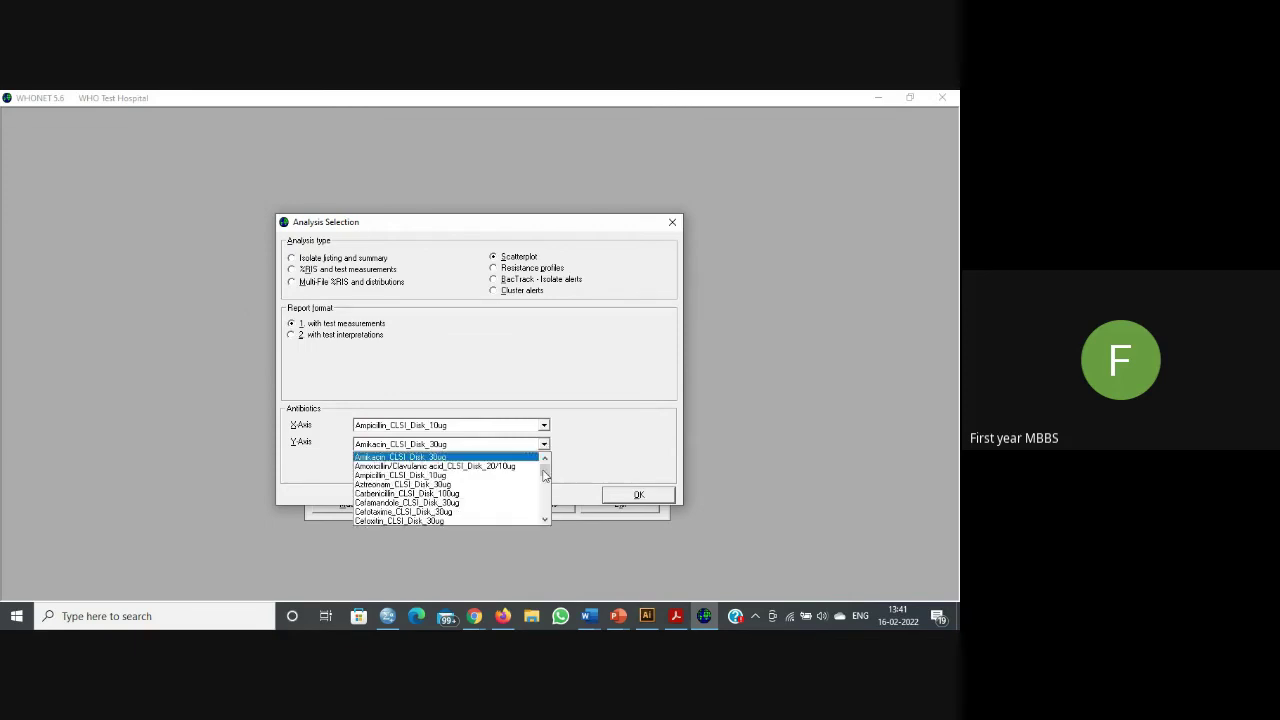
pyautogui.moveTo(545, 475)
pyautogui.mouseDown()
pyautogui.moveTo(550, 515)
pyautogui.moveTo(549, 498)
pyautogui.mouseUp()
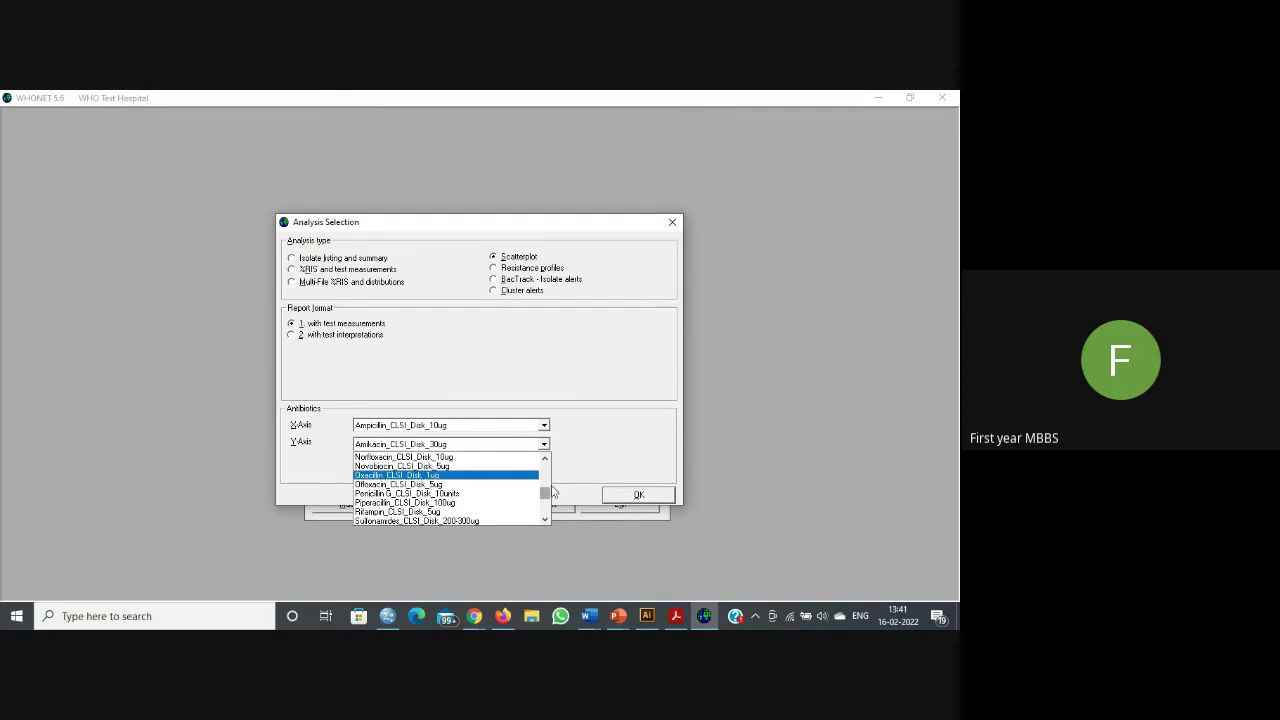
pyautogui.moveTo(548, 495); pyautogui.dragTo(548, 510)
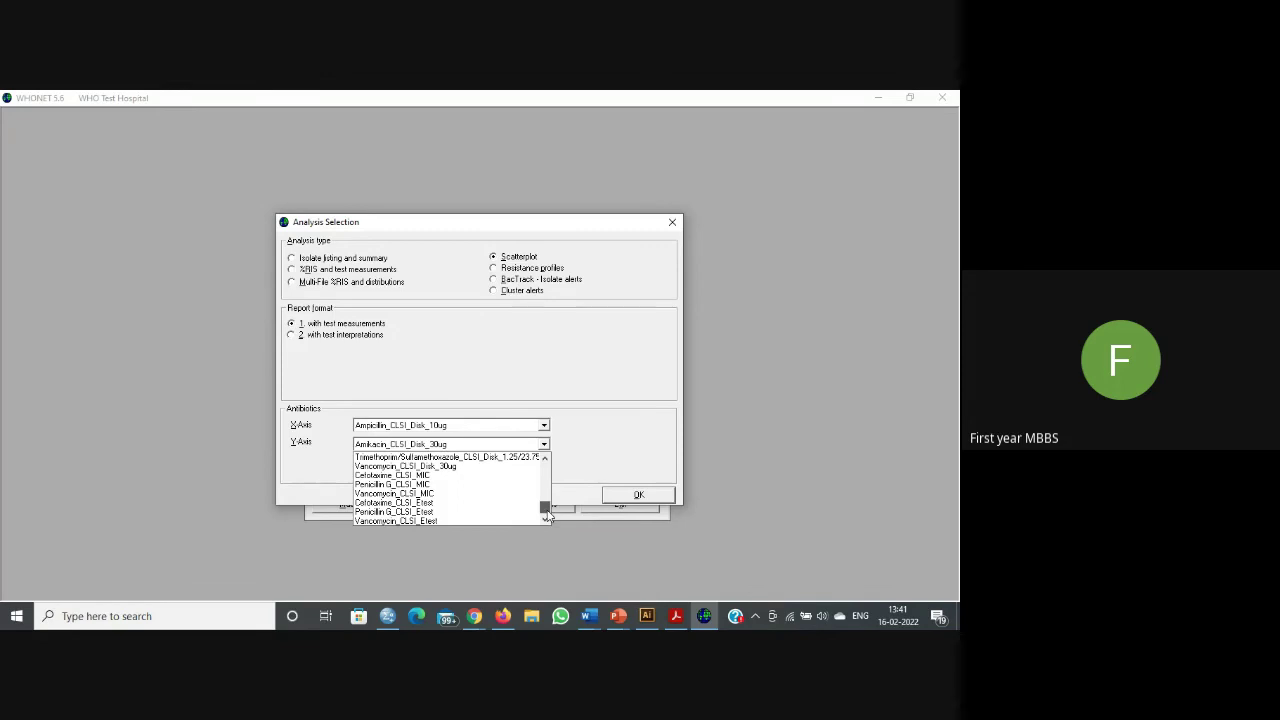
pyautogui.moveTo(549, 508); pyautogui.dragTo(546, 488)
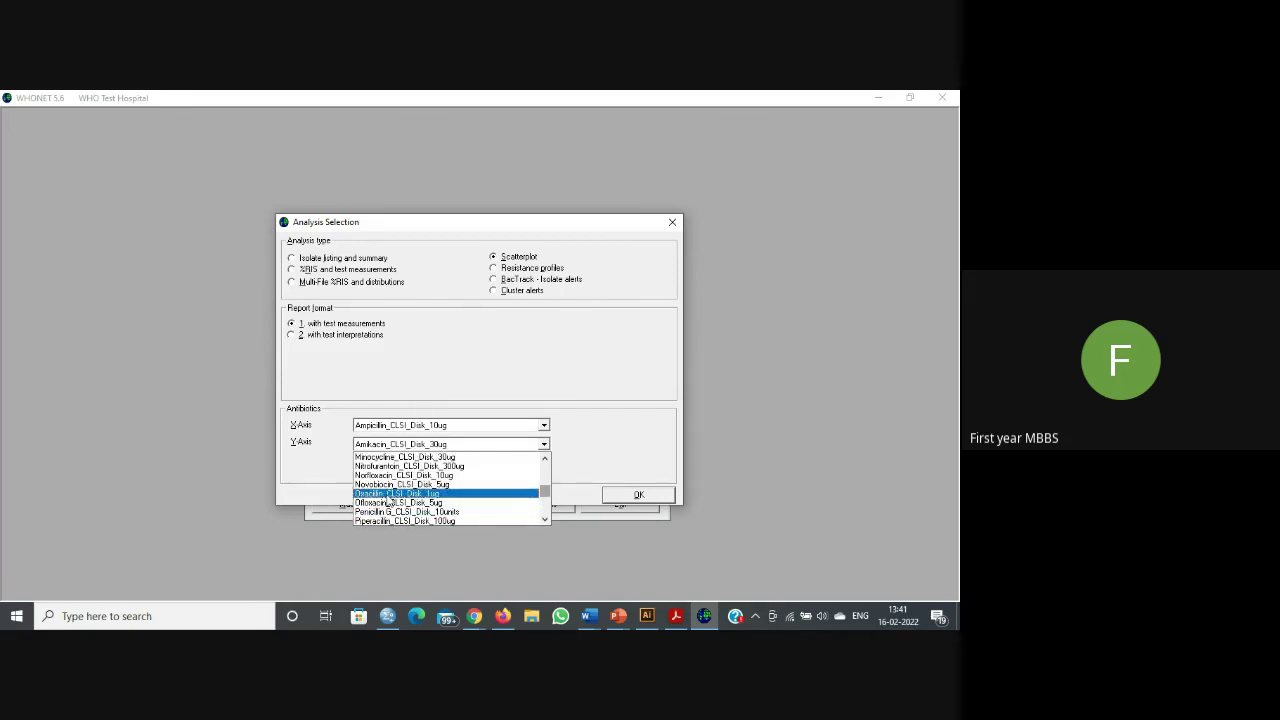
pyautogui.click(385, 493)
pyautogui.click(650, 497)
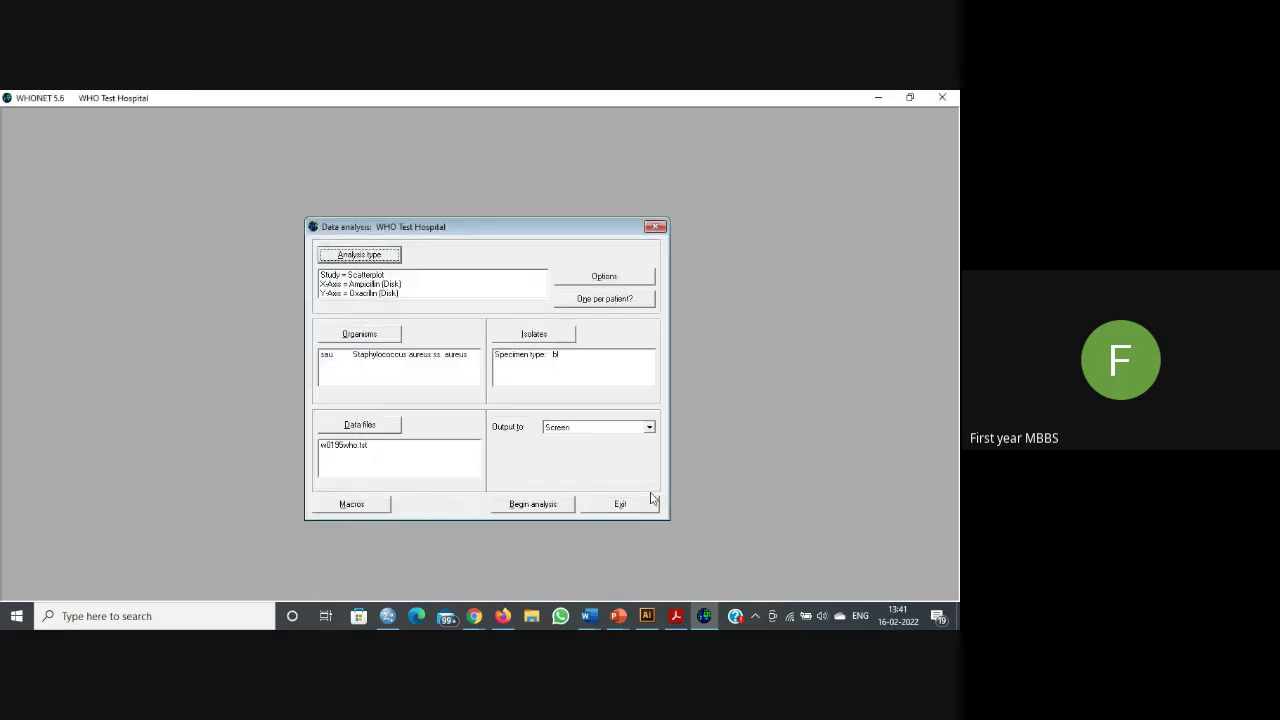
pyautogui.click(544, 506)
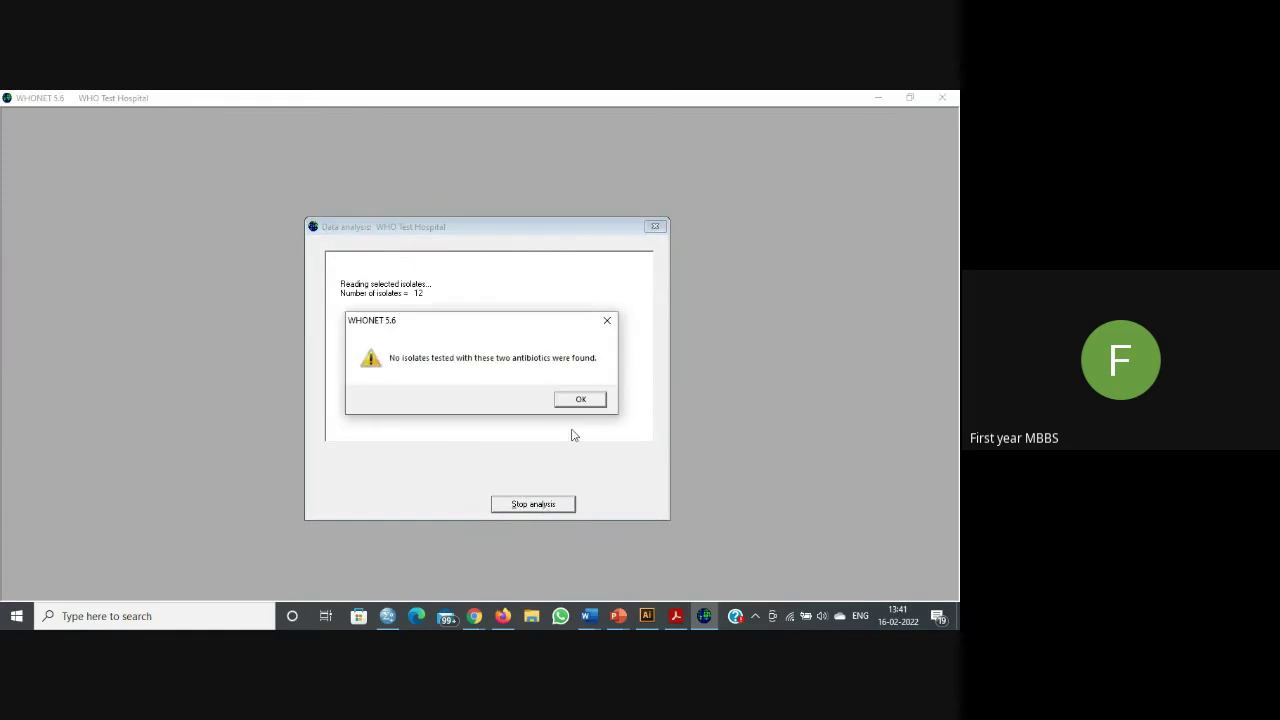
# Step: Change the scatterplot's X-axis antibiotic to Amoxicillin/Clavulanic acid_CLSI_Disk_20/10ug and run the analysis
pyautogui.click(580, 400)
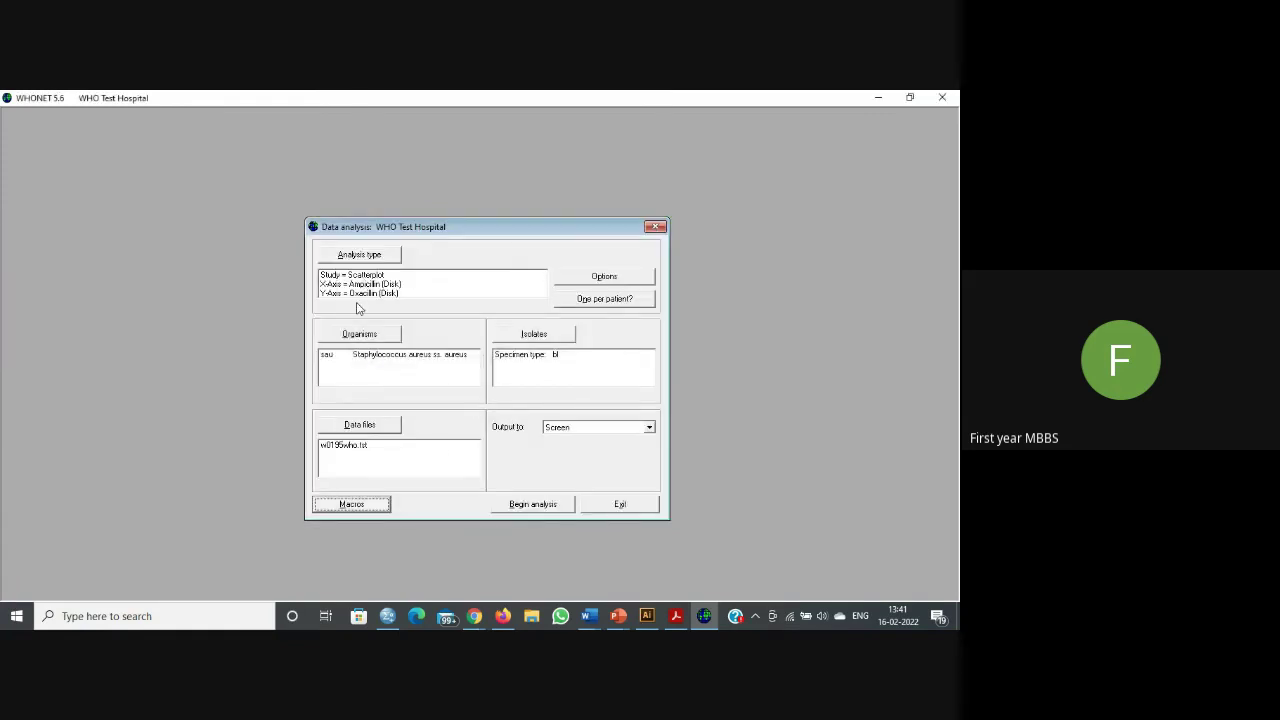
pyautogui.click(366, 257)
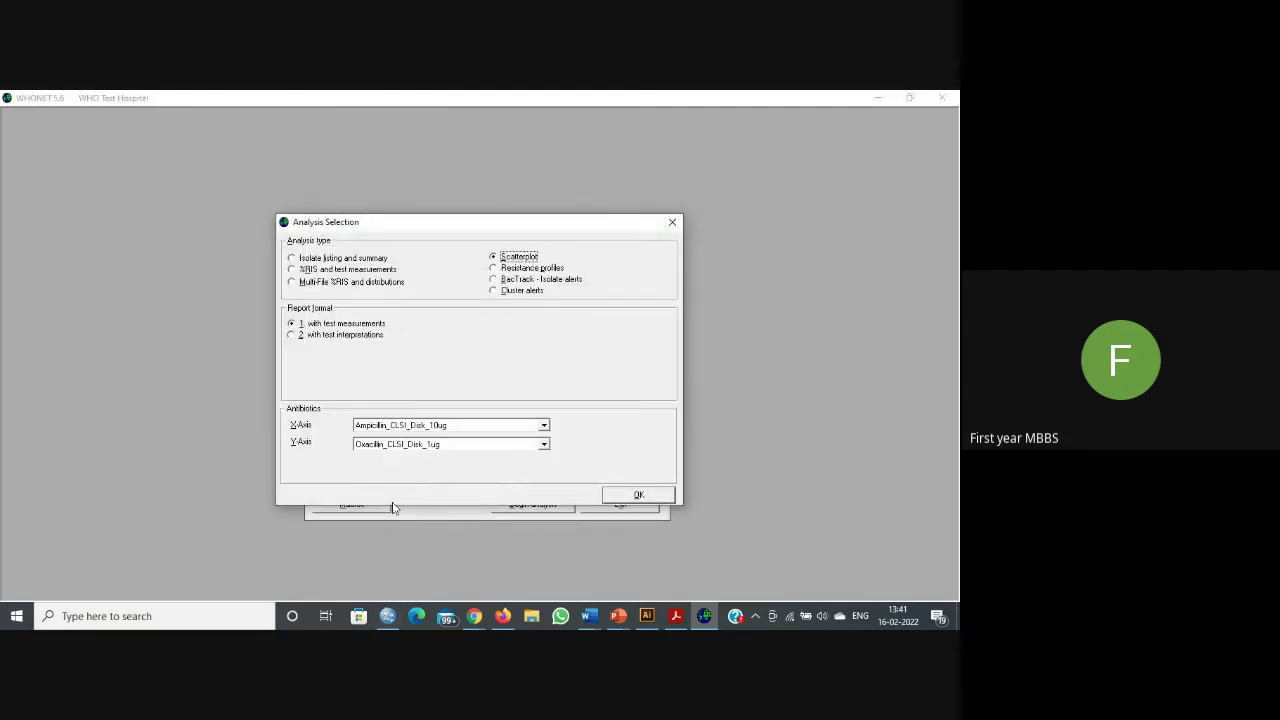
pyautogui.click(544, 427)
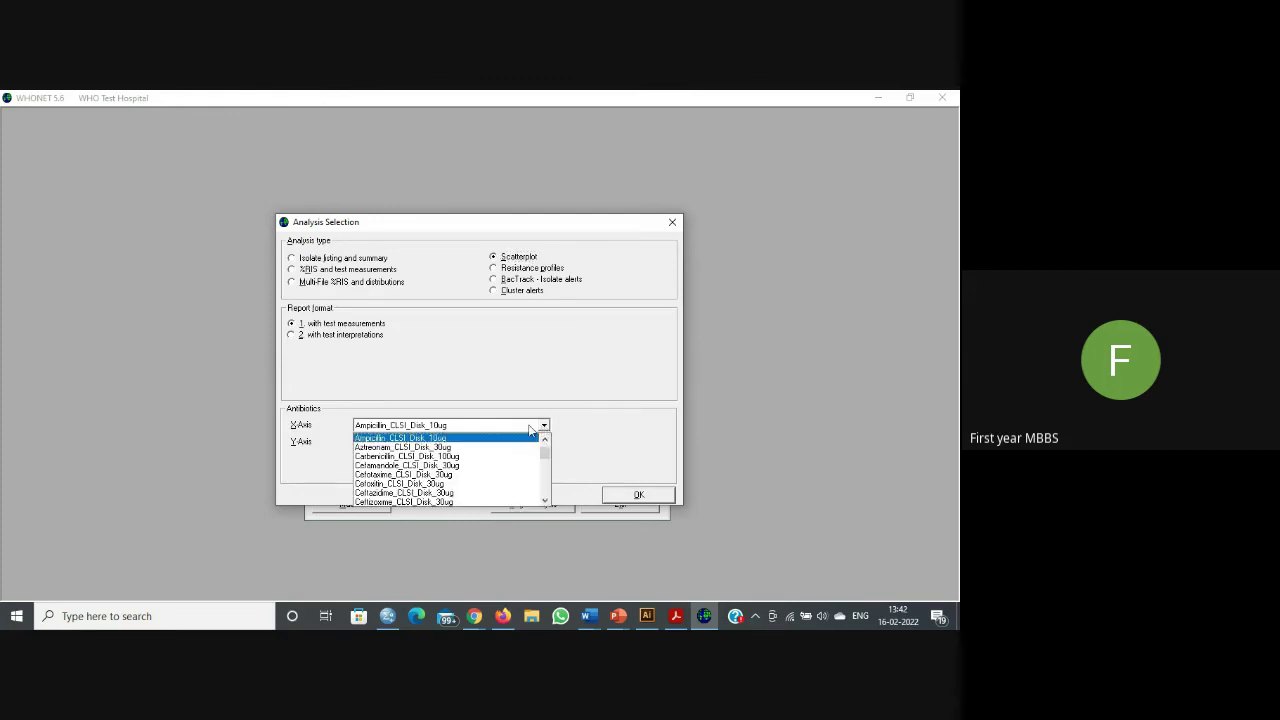
pyautogui.moveTo(546, 451); pyautogui.dragTo(548, 449)
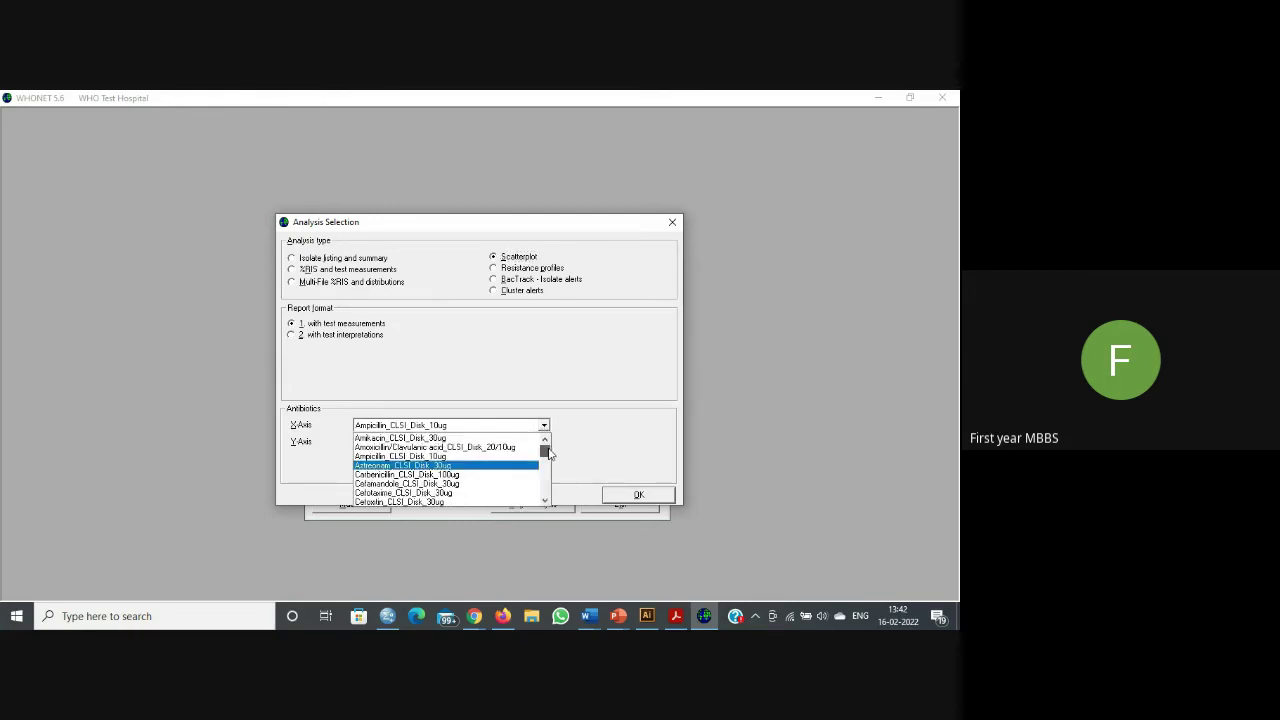
pyautogui.click(467, 450)
pyautogui.click(637, 495)
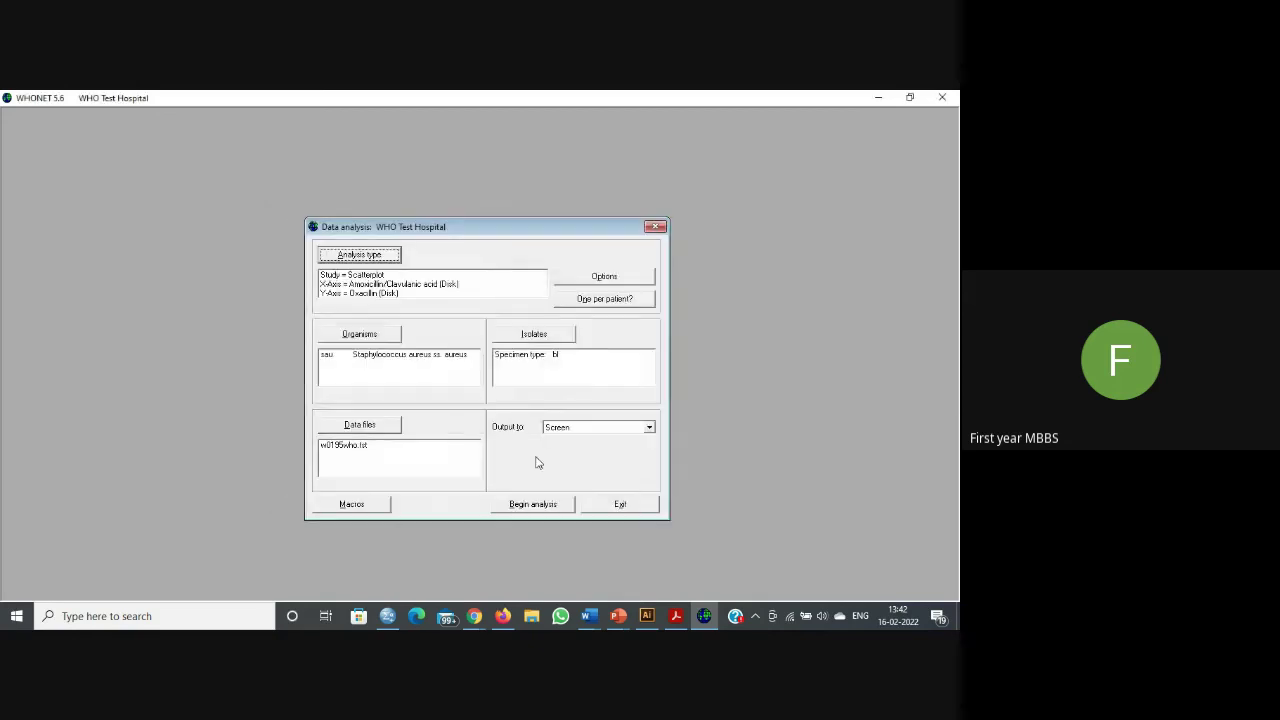
pyautogui.click(531, 504)
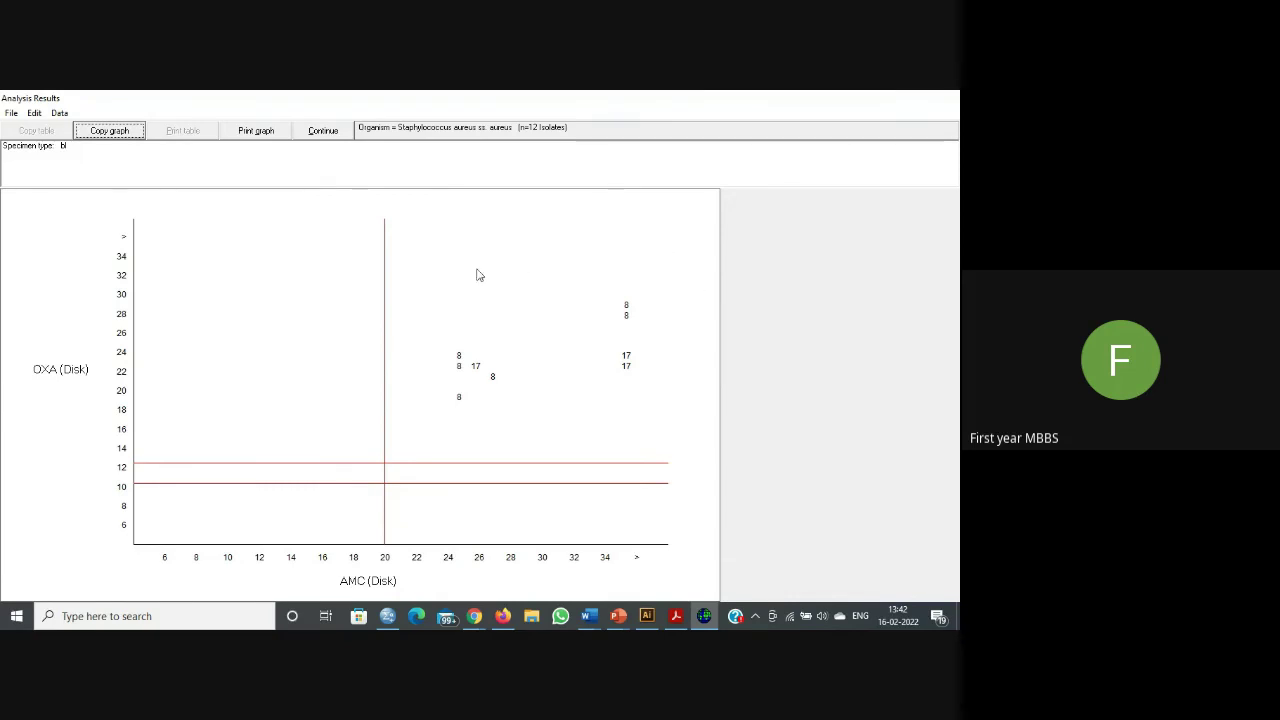
# Step: Leave the scatterplot results and set the analysis type to %RIS and test measurements for all antibiotics
pyautogui.click(324, 131)
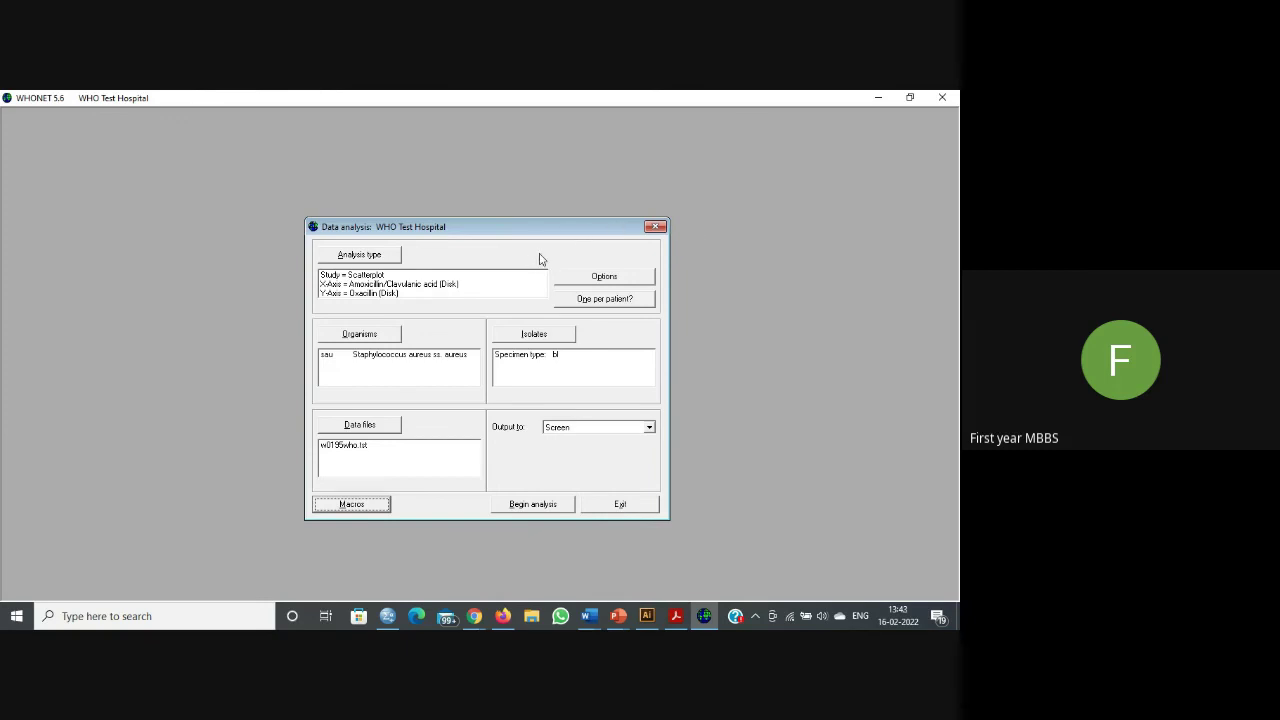
pyautogui.click(380, 258)
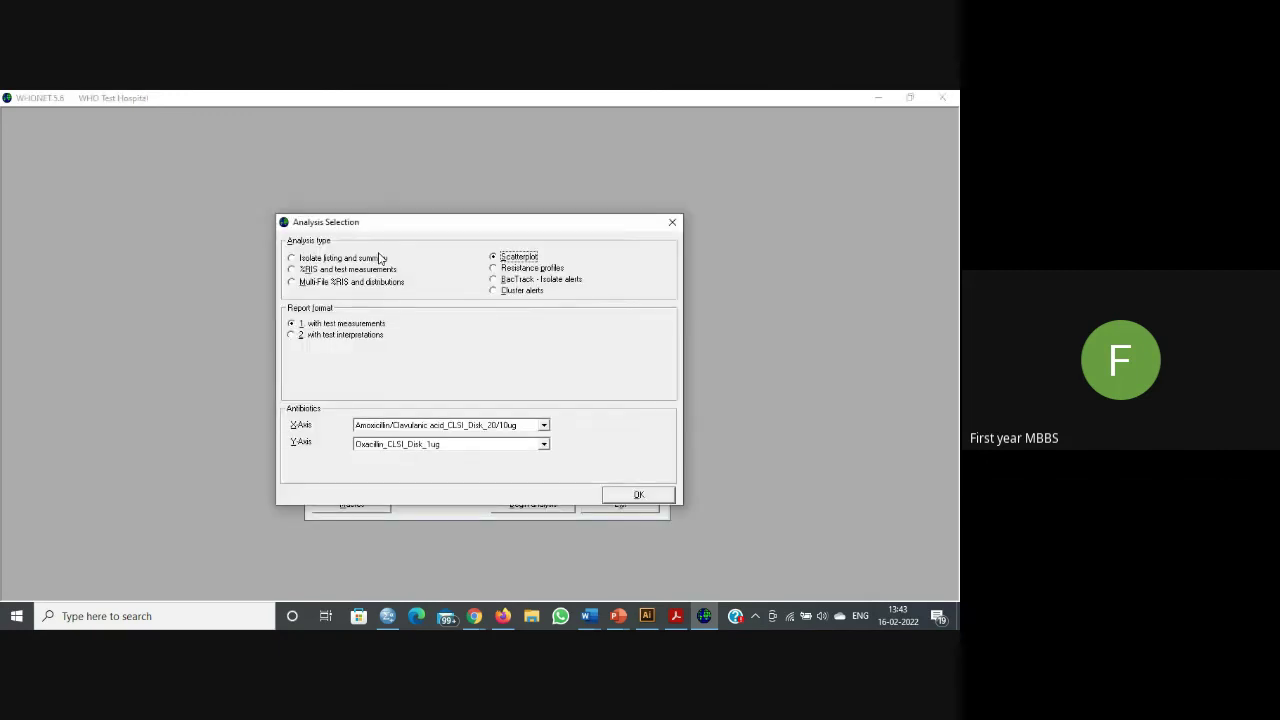
pyautogui.click(346, 270)
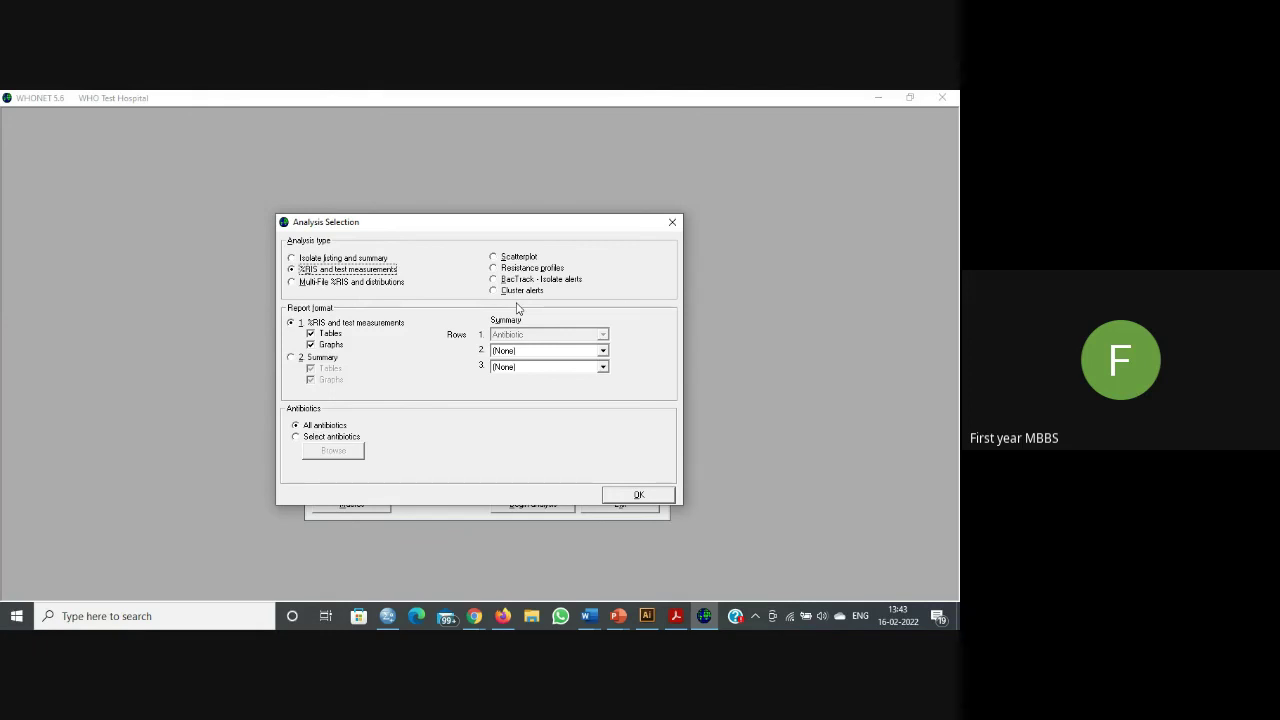
pyautogui.click(647, 496)
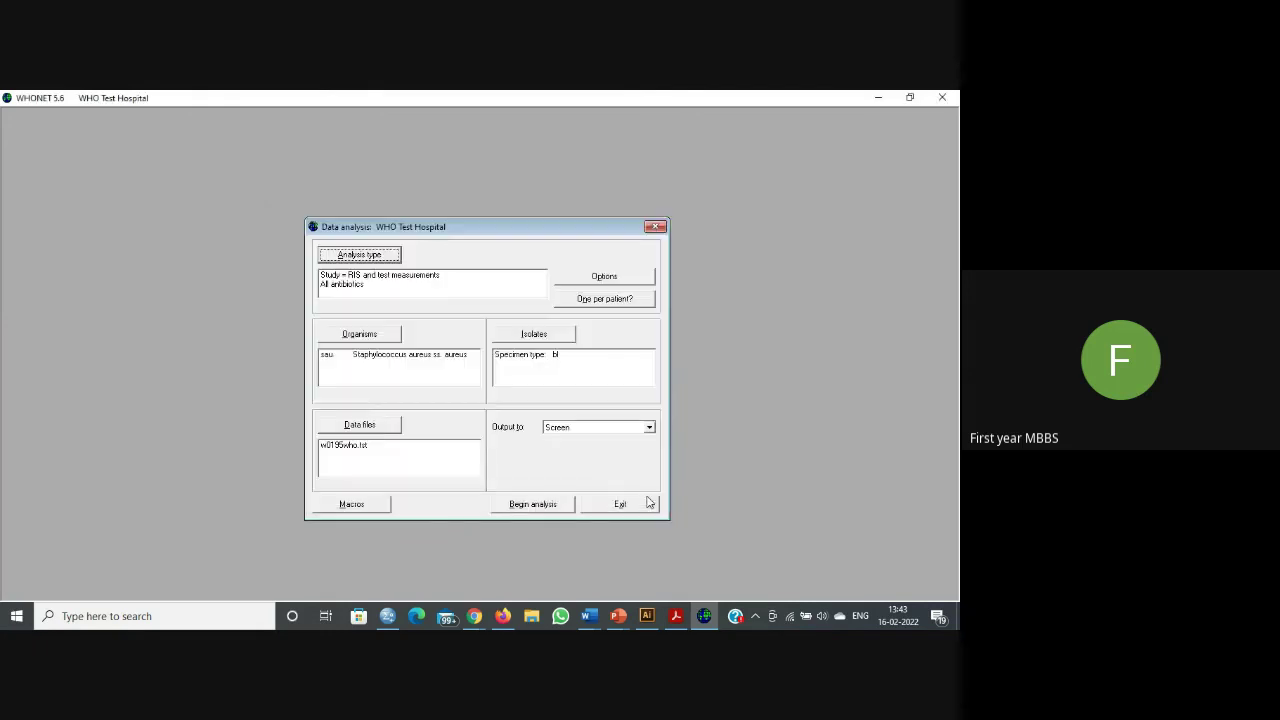
# Step: Remove Blood from the Specimen type criterion in the isolate selection criteria
pyautogui.click(542, 334)
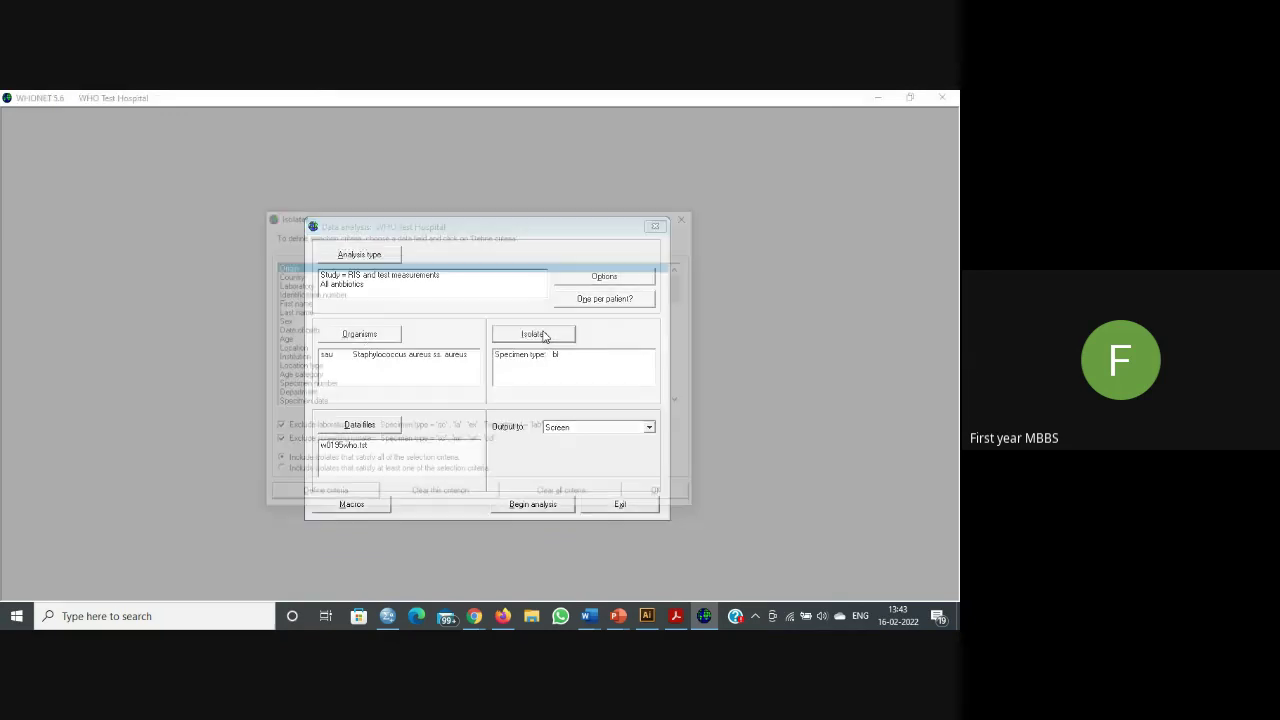
pyautogui.scroll(-3, 369, 375)
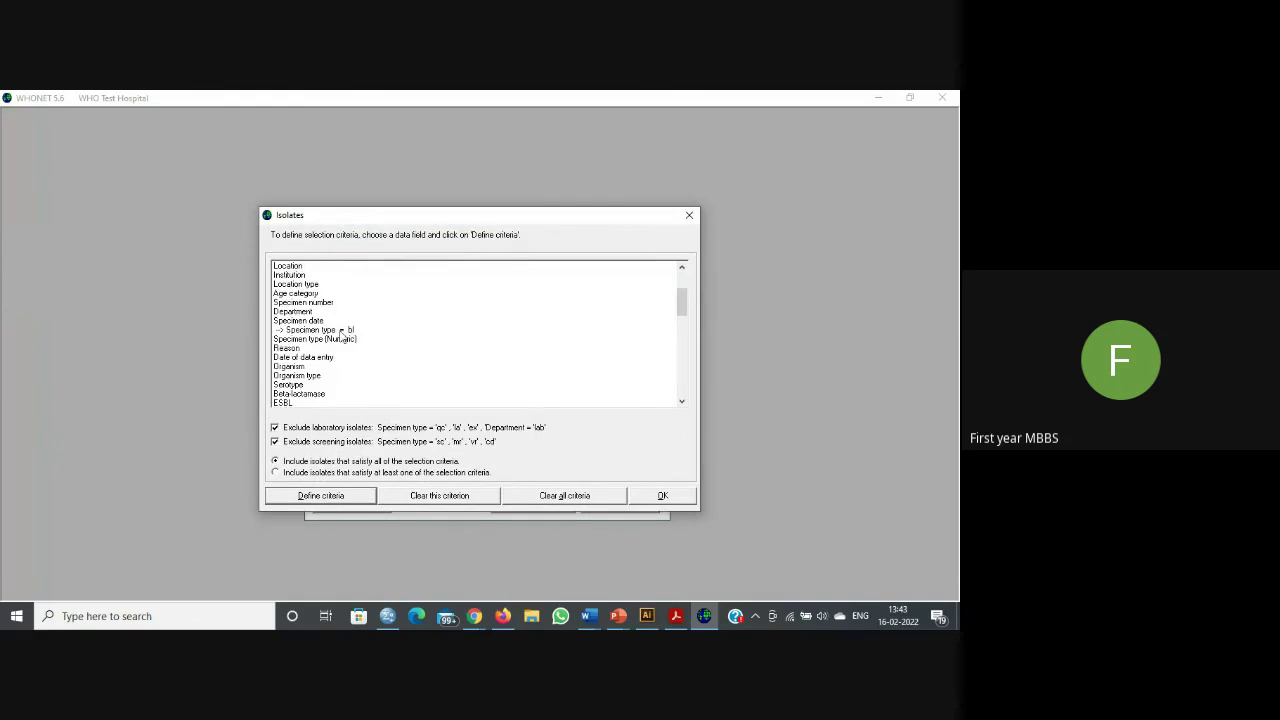
pyautogui.doubleClick(342, 331)
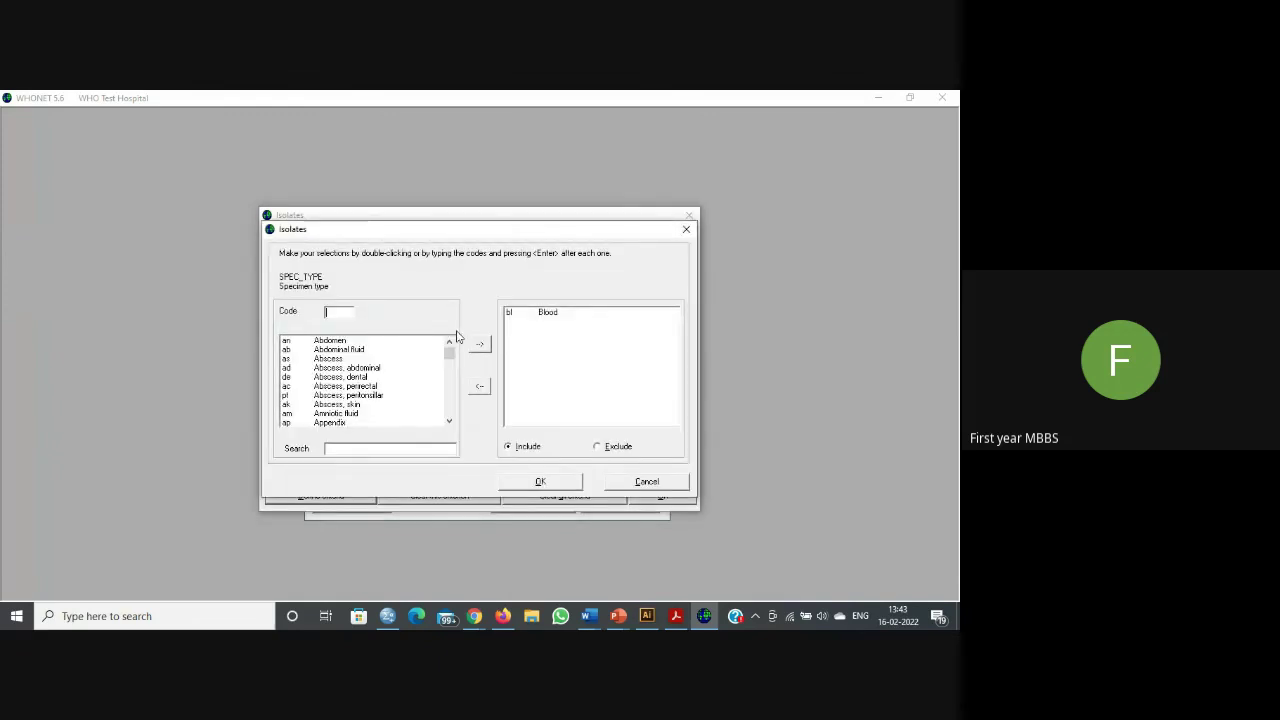
pyautogui.doubleClick(547, 313)
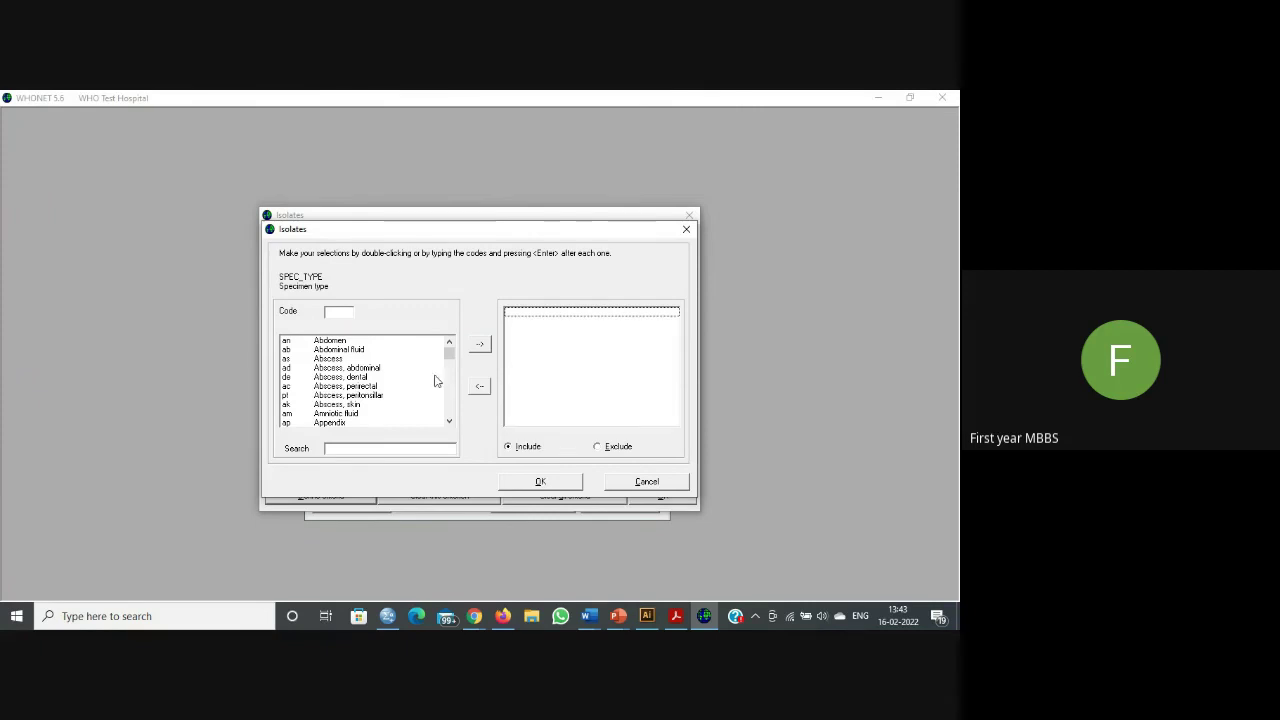
# Step: Include Urine (ur) in the Specimen type criterion and confirm the isolate selection criteria
pyautogui.scroll(-5, 423, 371)
pyautogui.moveTo(451, 362); pyautogui.dragTo(455, 415)
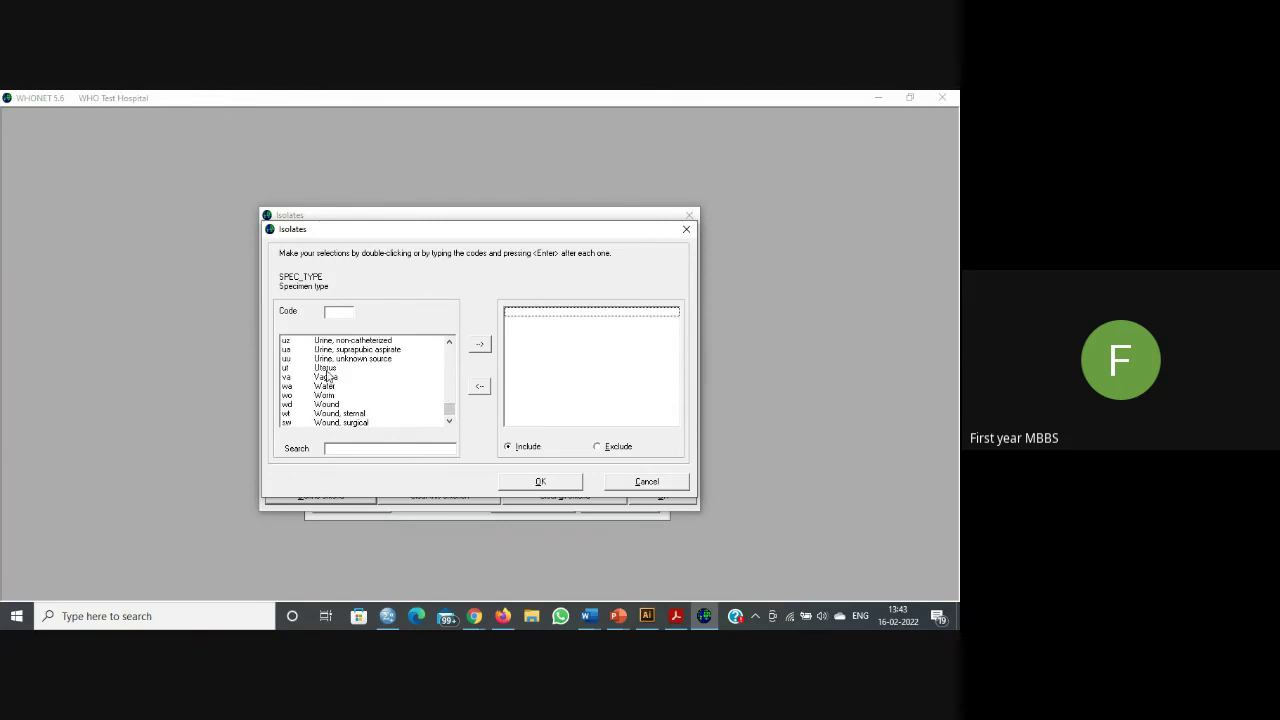
pyautogui.scroll(1, 398, 392)
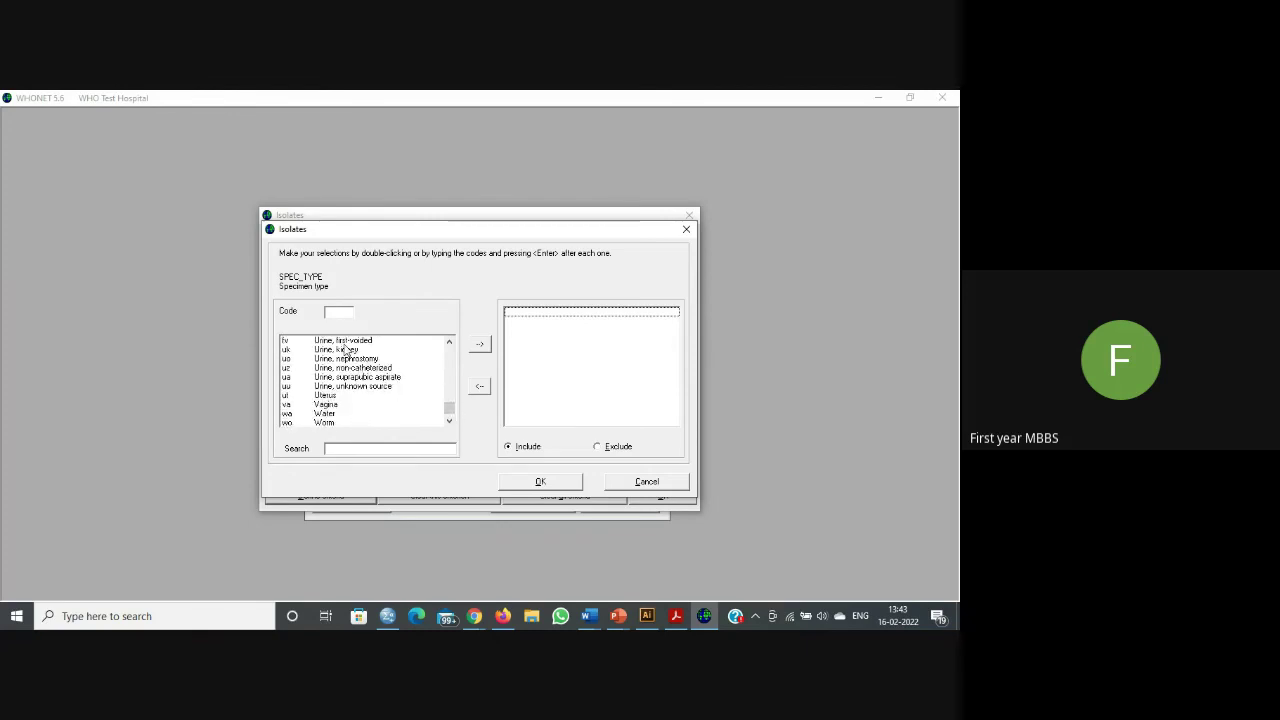
pyautogui.scroll(1, 354, 356)
pyautogui.scroll(2, 354, 358)
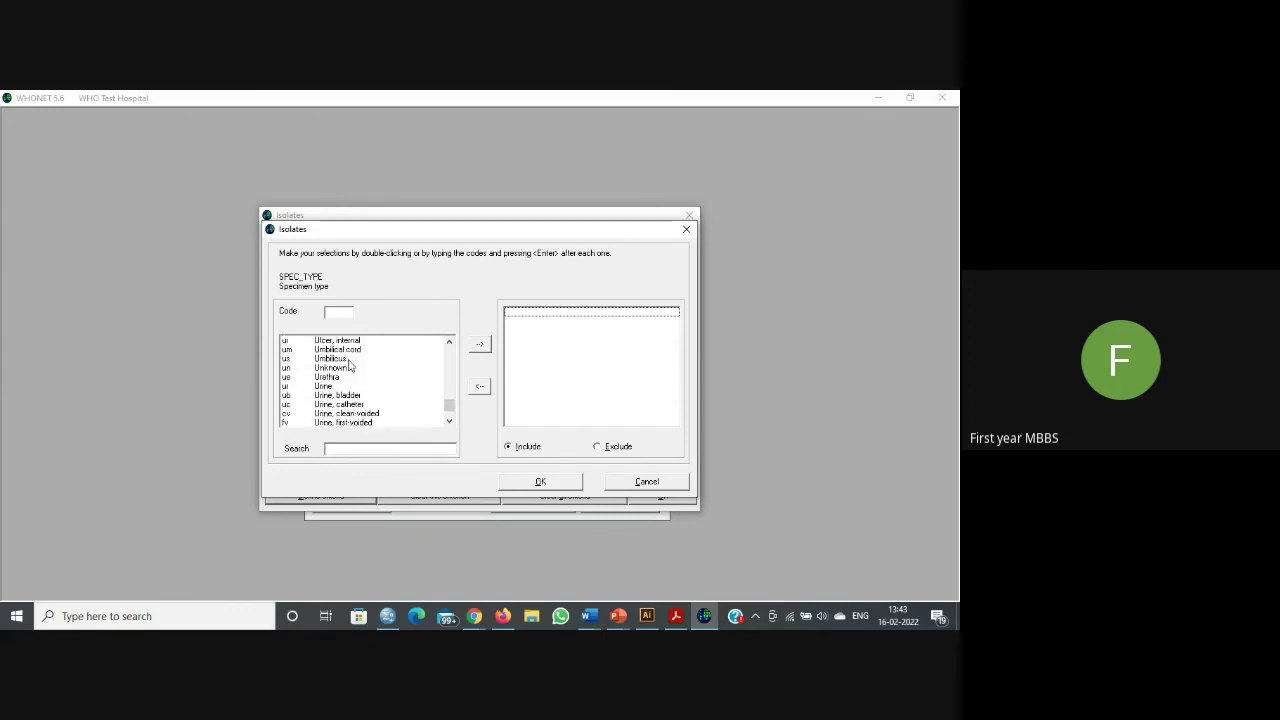
pyautogui.doubleClick(330, 386)
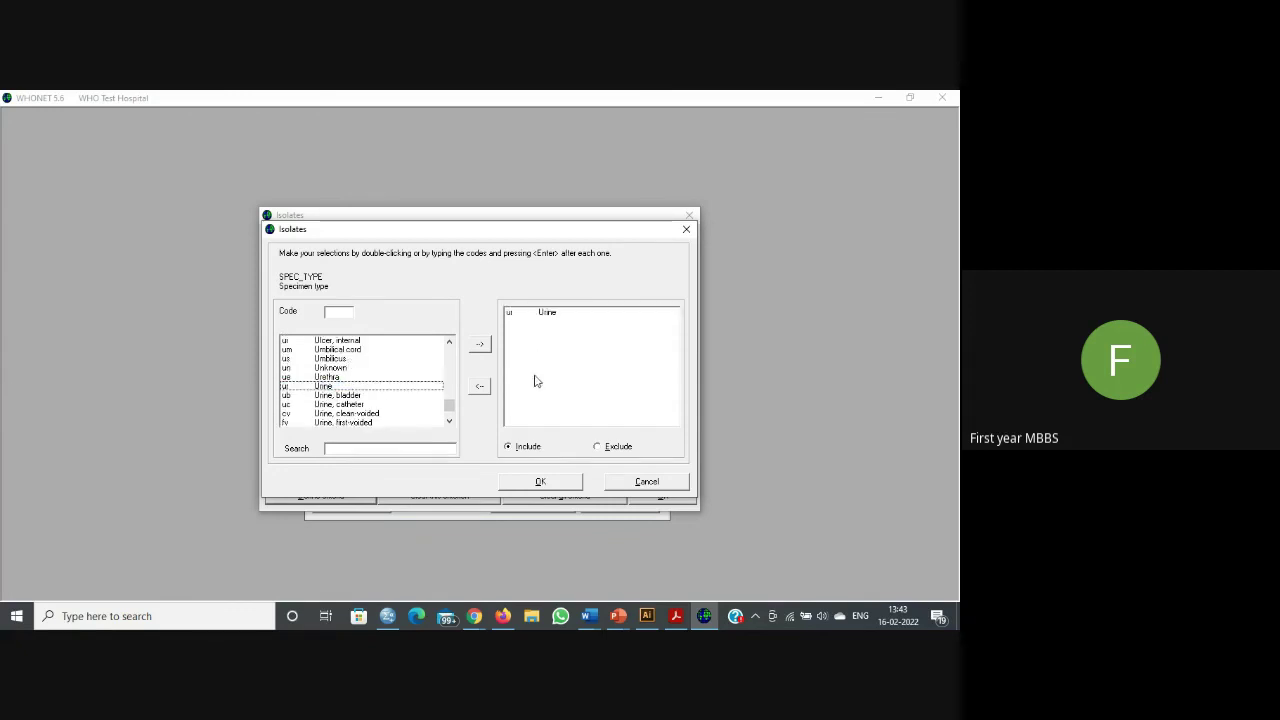
pyautogui.click(541, 482)
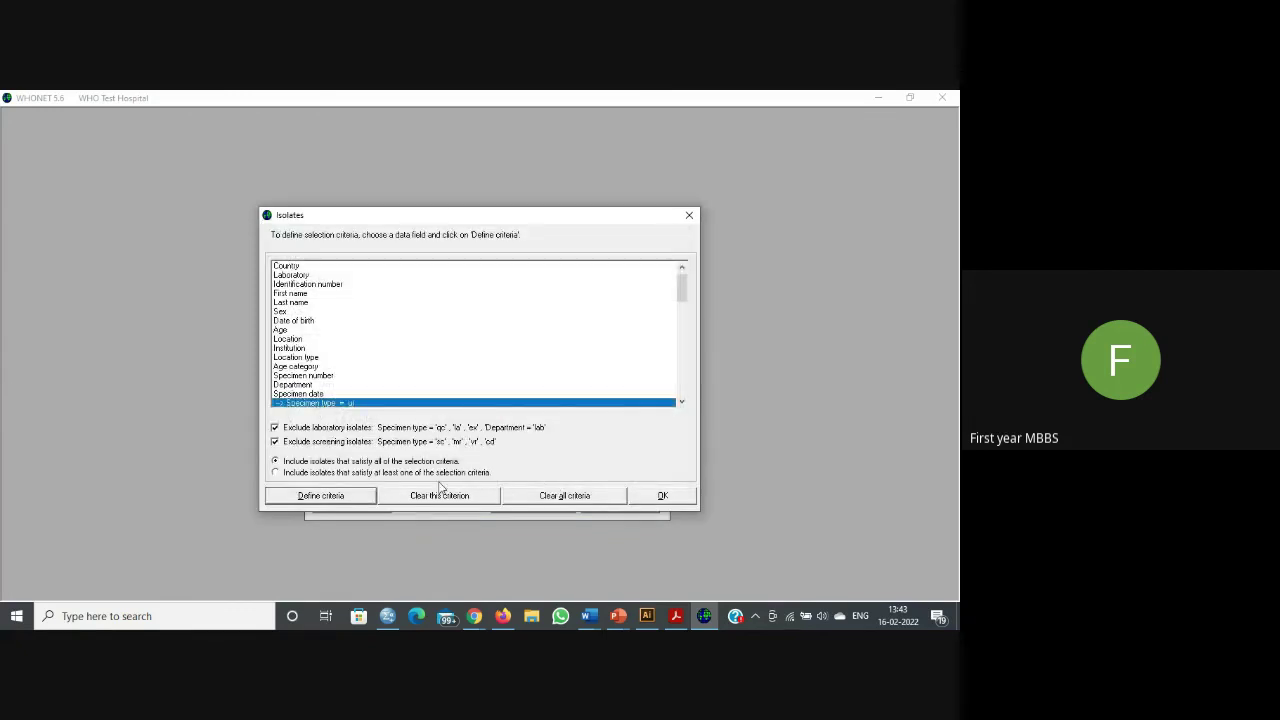
pyautogui.click(658, 496)
# Step: Replace Staphylococcus aureus with Escherichia coli (eco) in the analysis organism list and confirm the selection
pyautogui.click(360, 334)
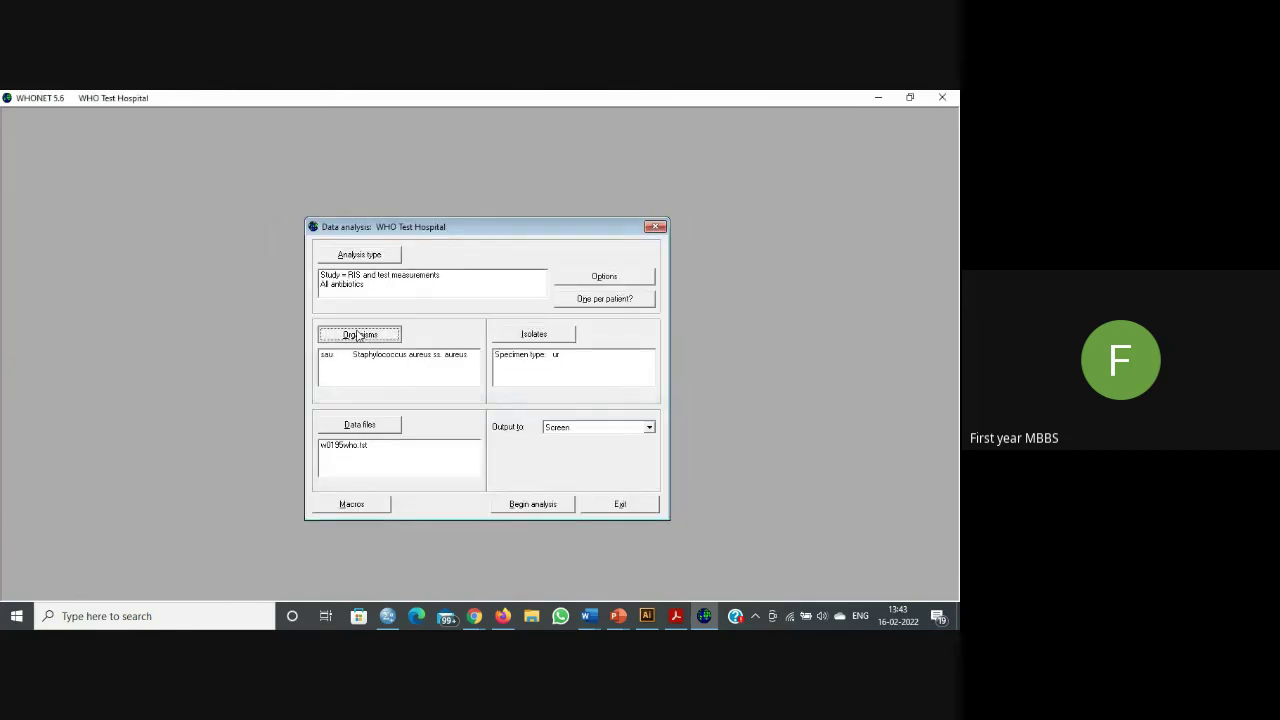
pyautogui.click(638, 314)
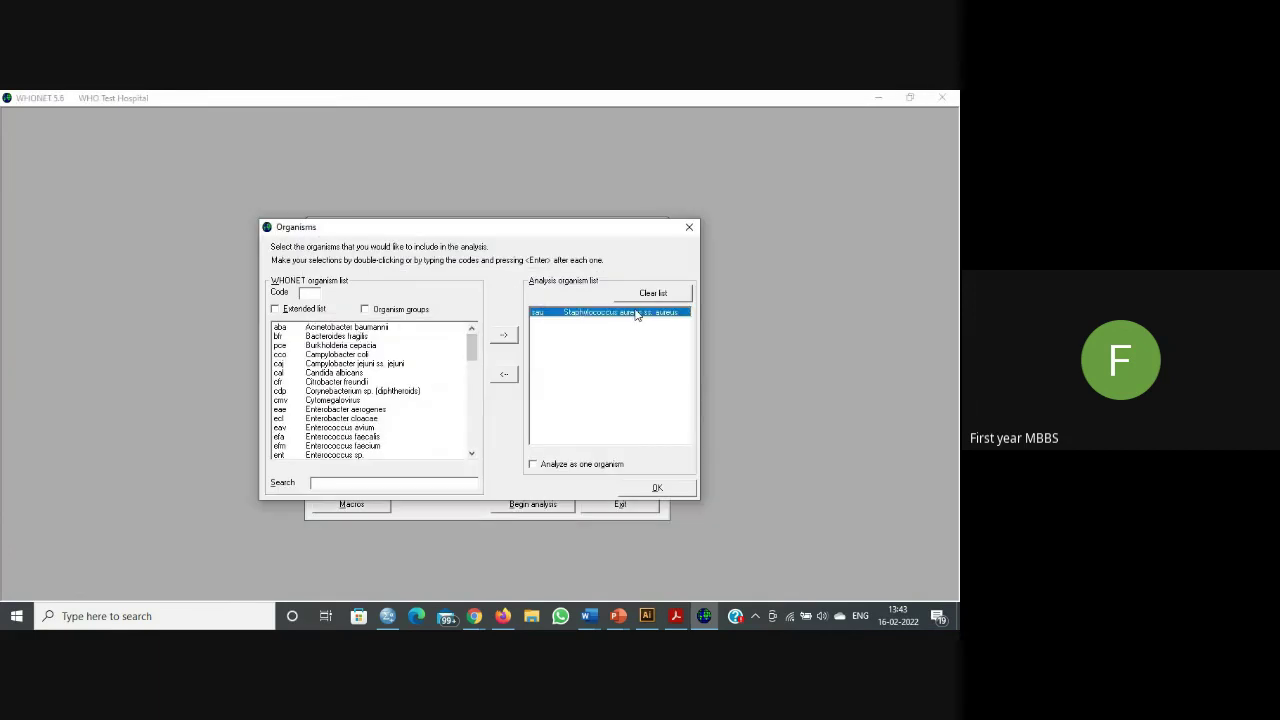
pyautogui.doubleClick(636, 314)
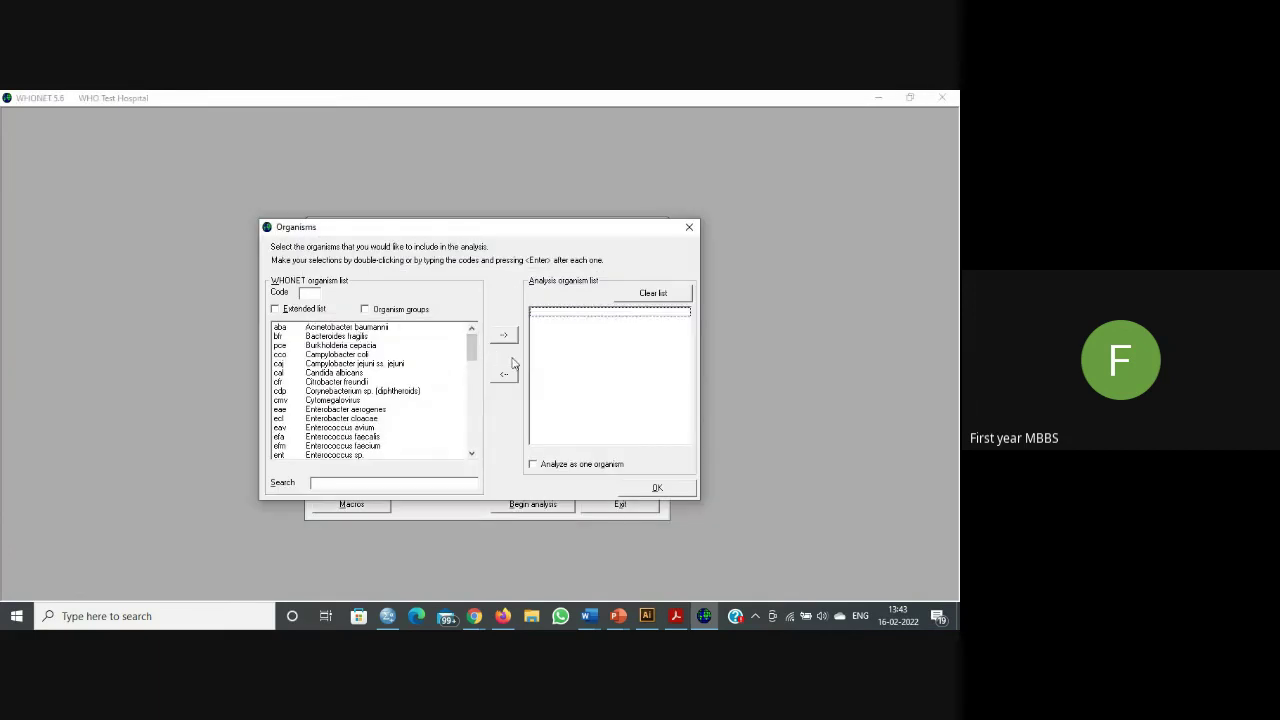
pyautogui.scroll(-3, 471, 347)
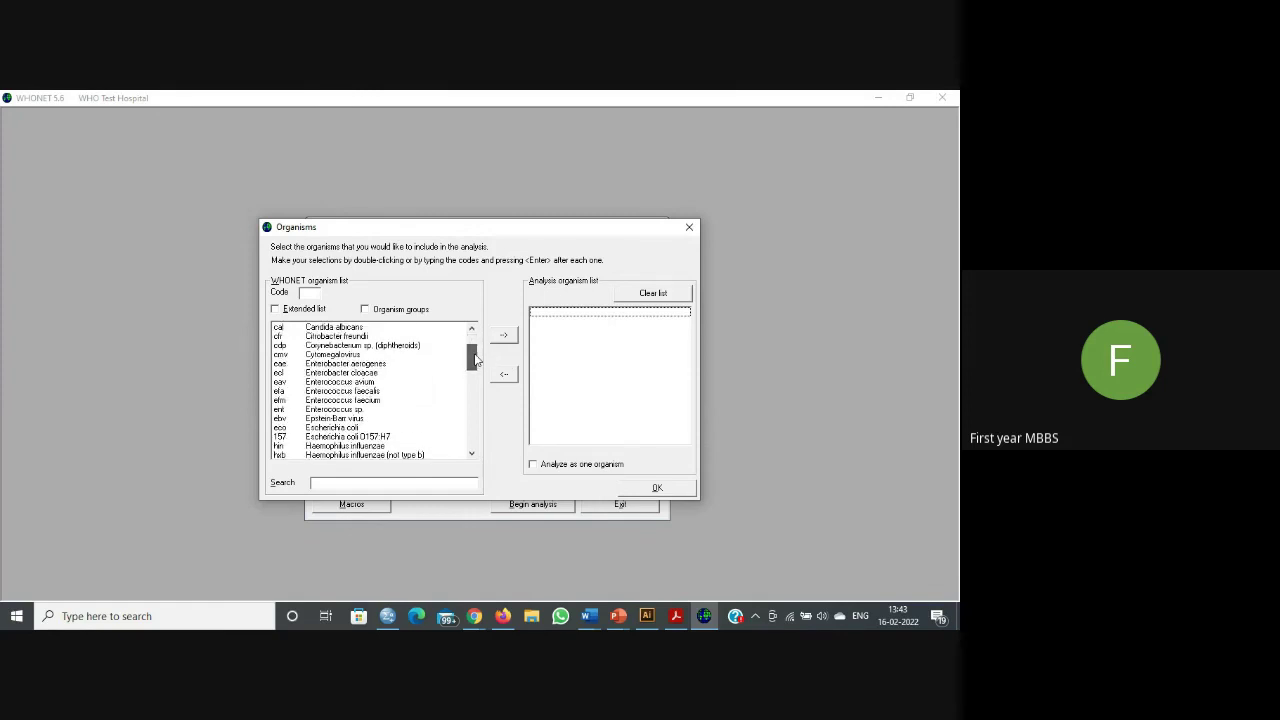
pyautogui.doubleClick(335, 400)
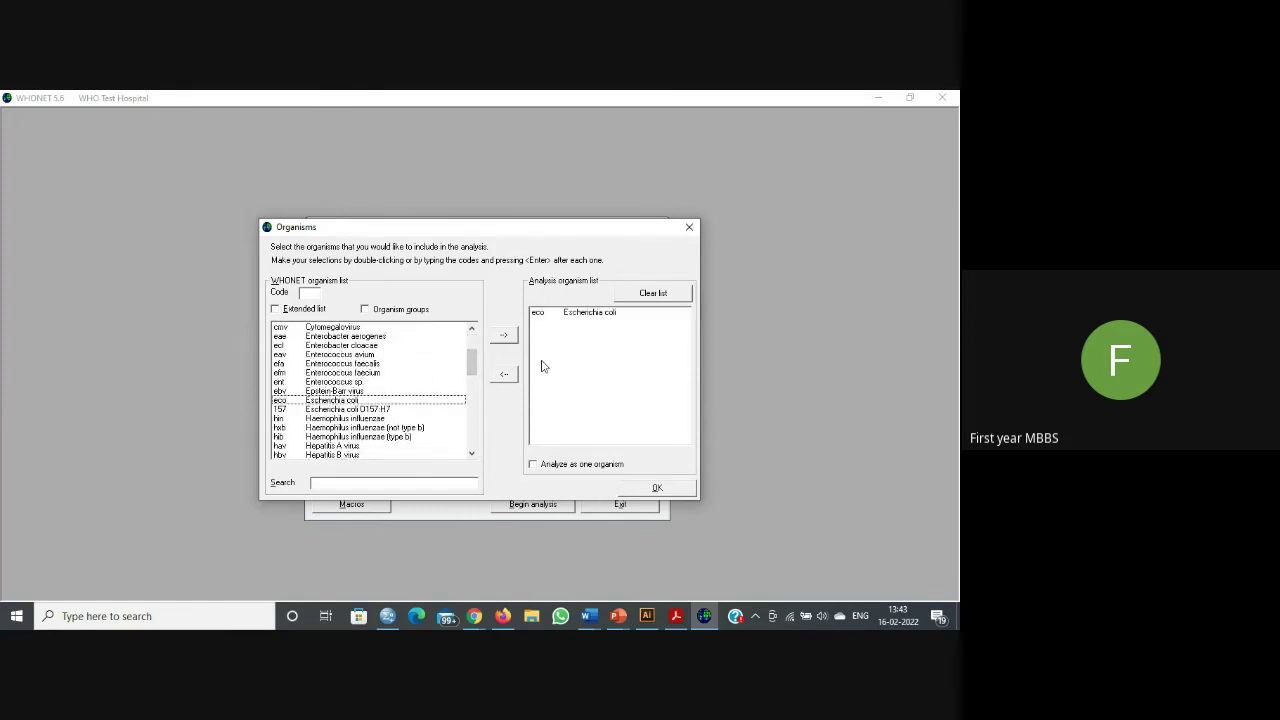
pyautogui.click(670, 488)
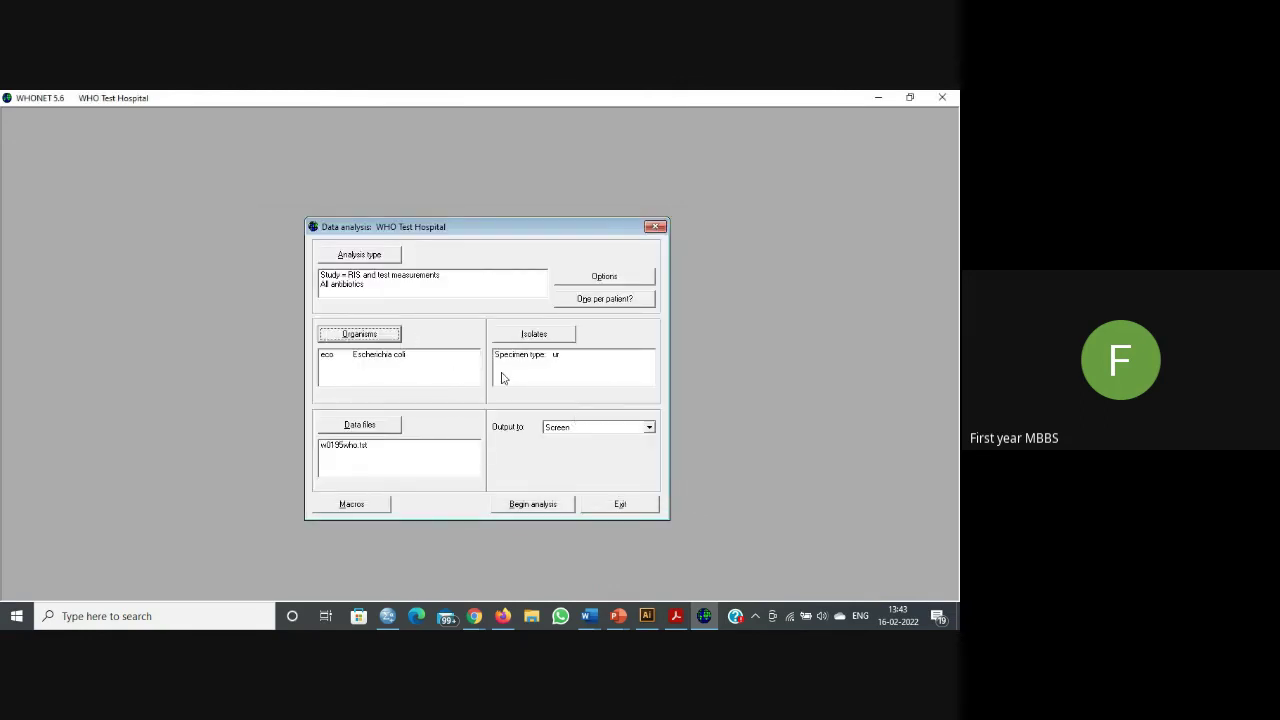
# Step: Add Pseudomonas aeruginosa (pae) to the analysis organism list and confirm the selection
pyautogui.click(380, 333)
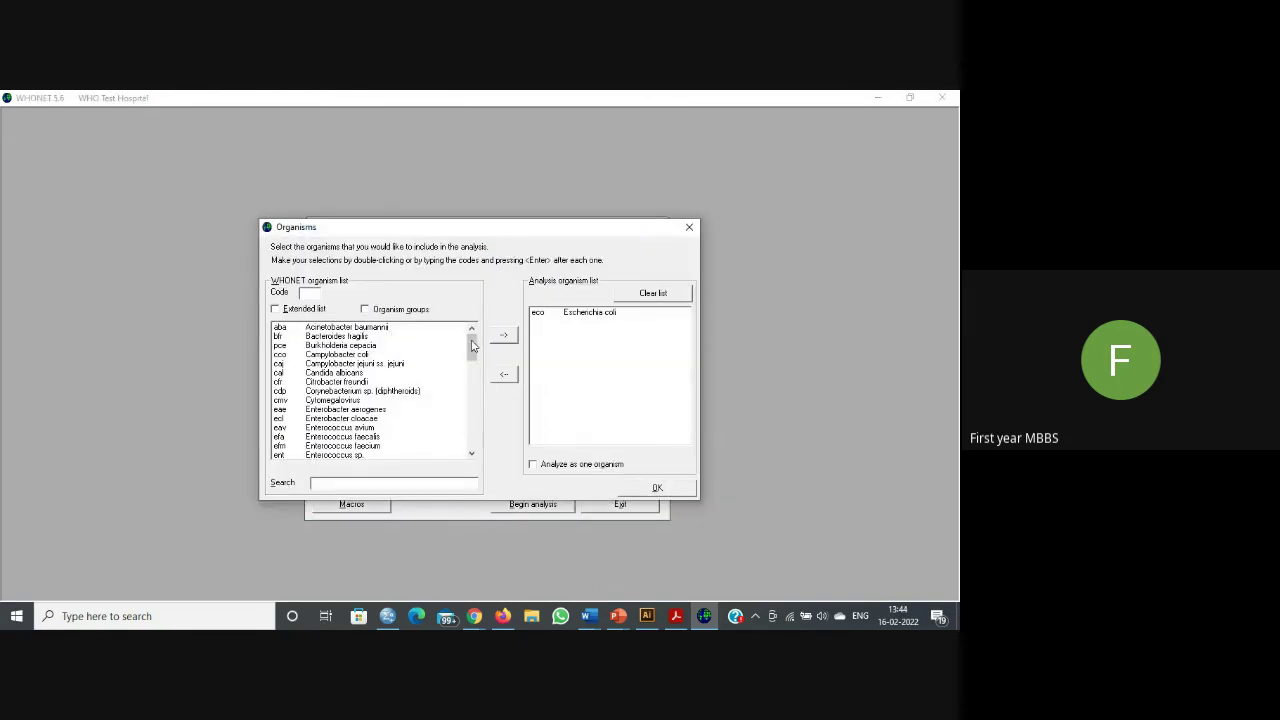
pyautogui.moveTo(472, 342); pyautogui.dragTo(483, 417)
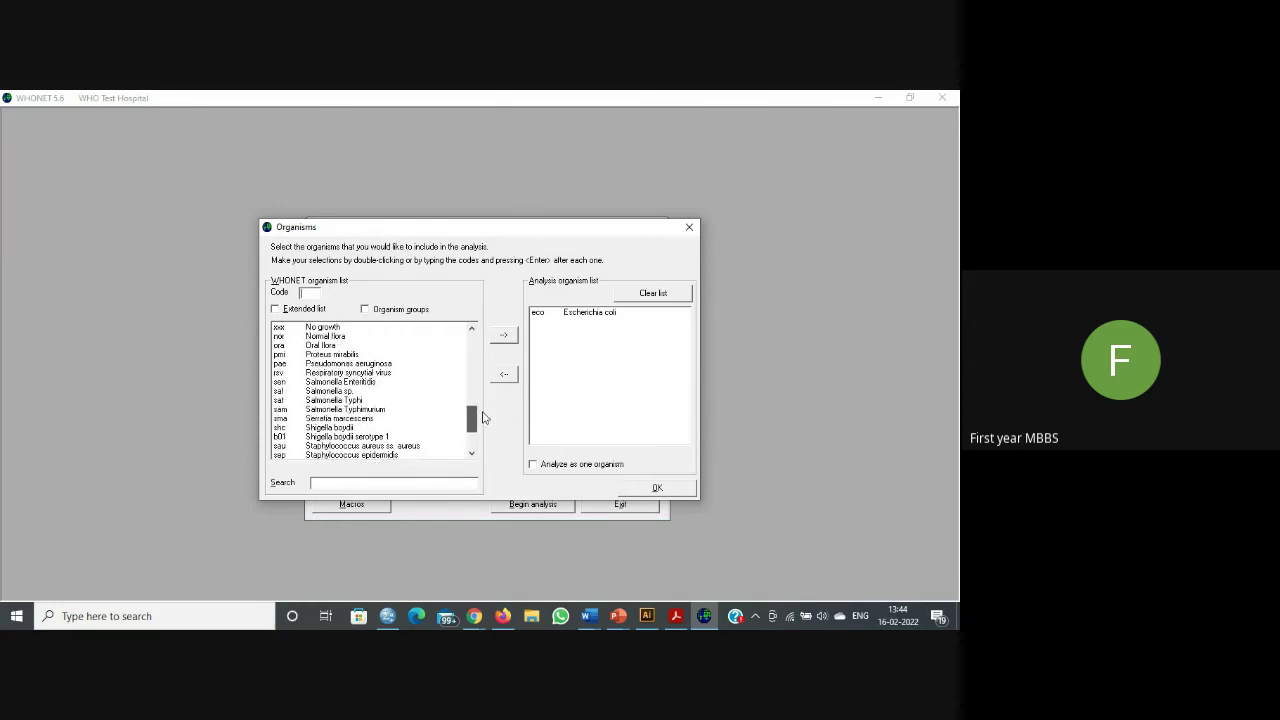
pyautogui.doubleClick(358, 365)
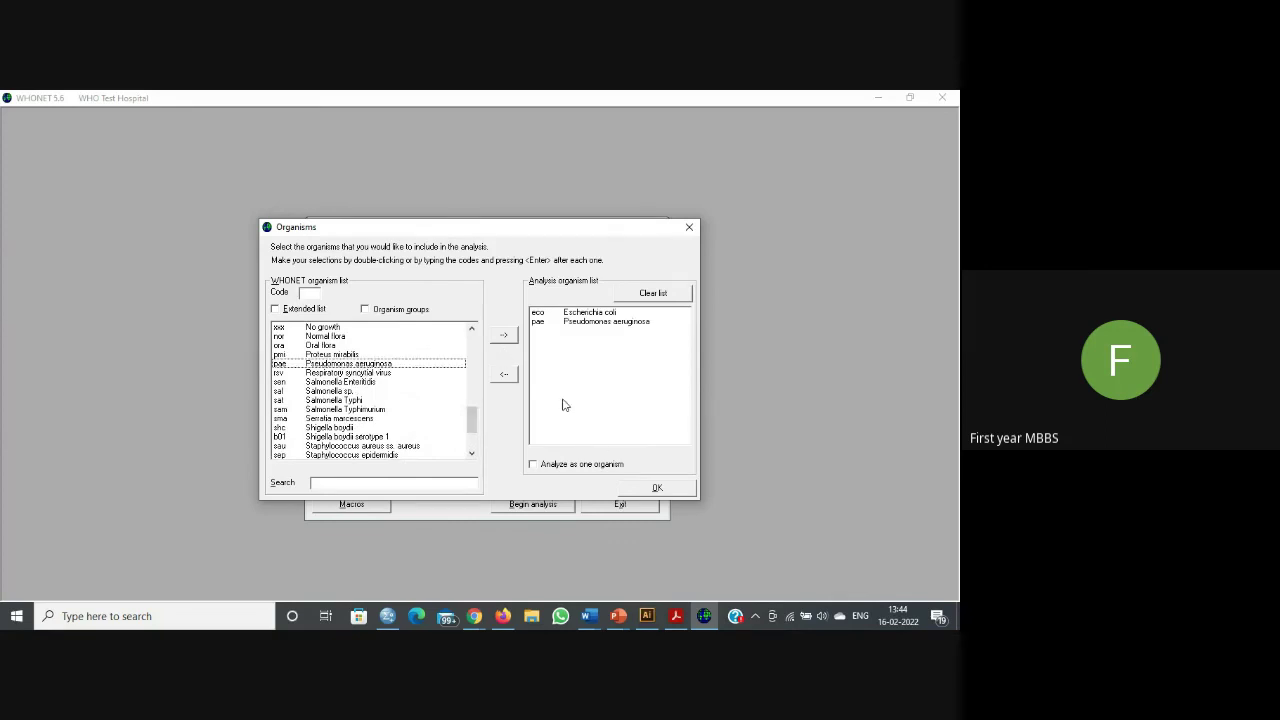
pyautogui.click(655, 487)
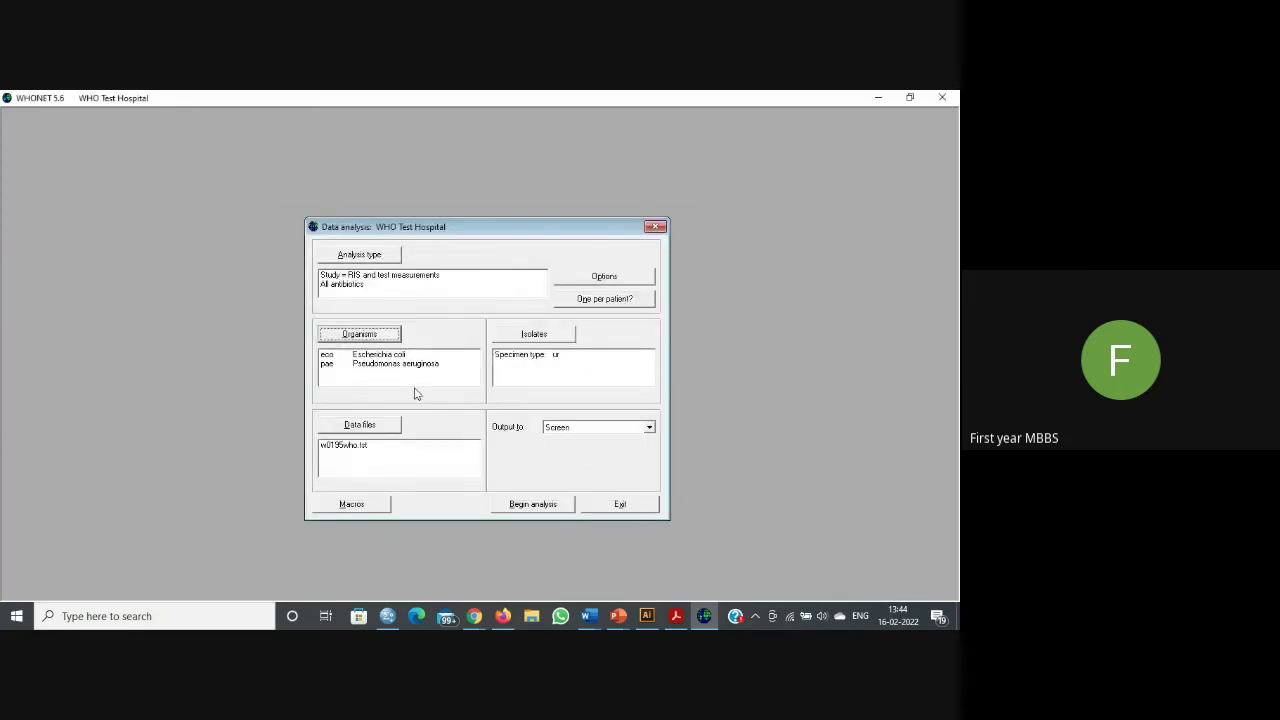
# Step: Run the analysis, review the Escherichia coli and Pseudomonas aeruginosa results, and exit data analysis
pyautogui.click(541, 506)
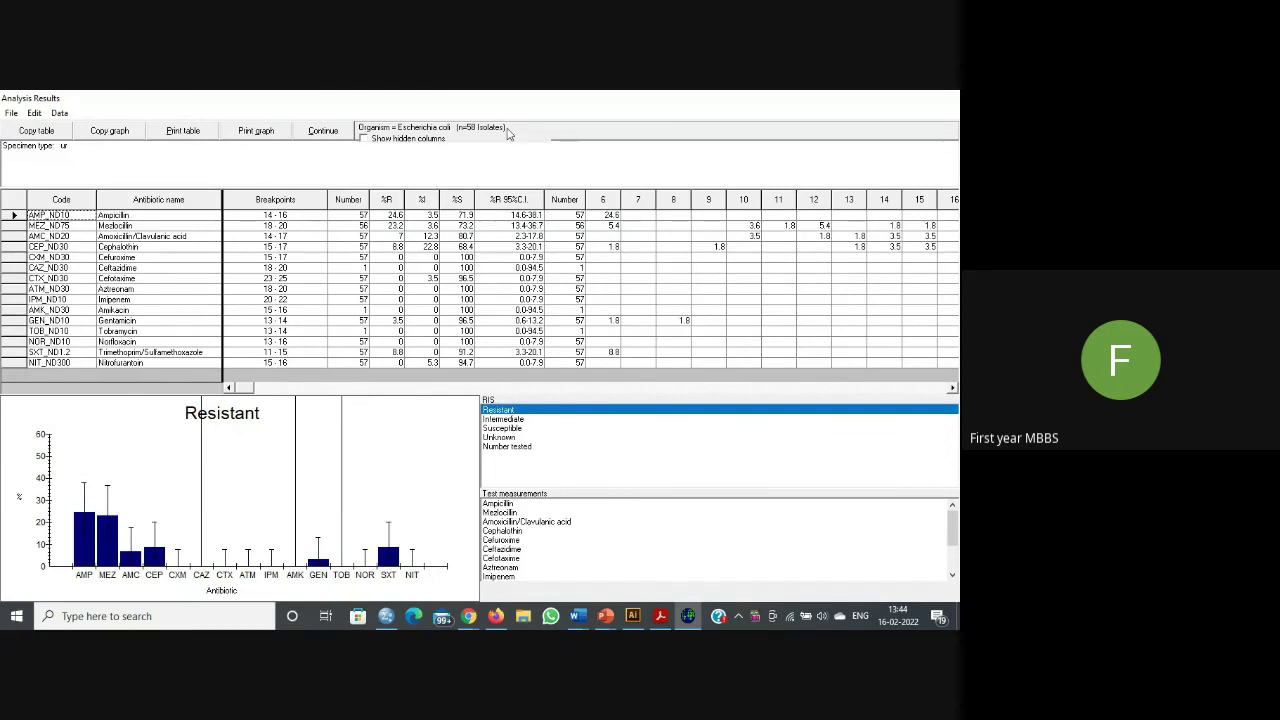
pyautogui.click(323, 130)
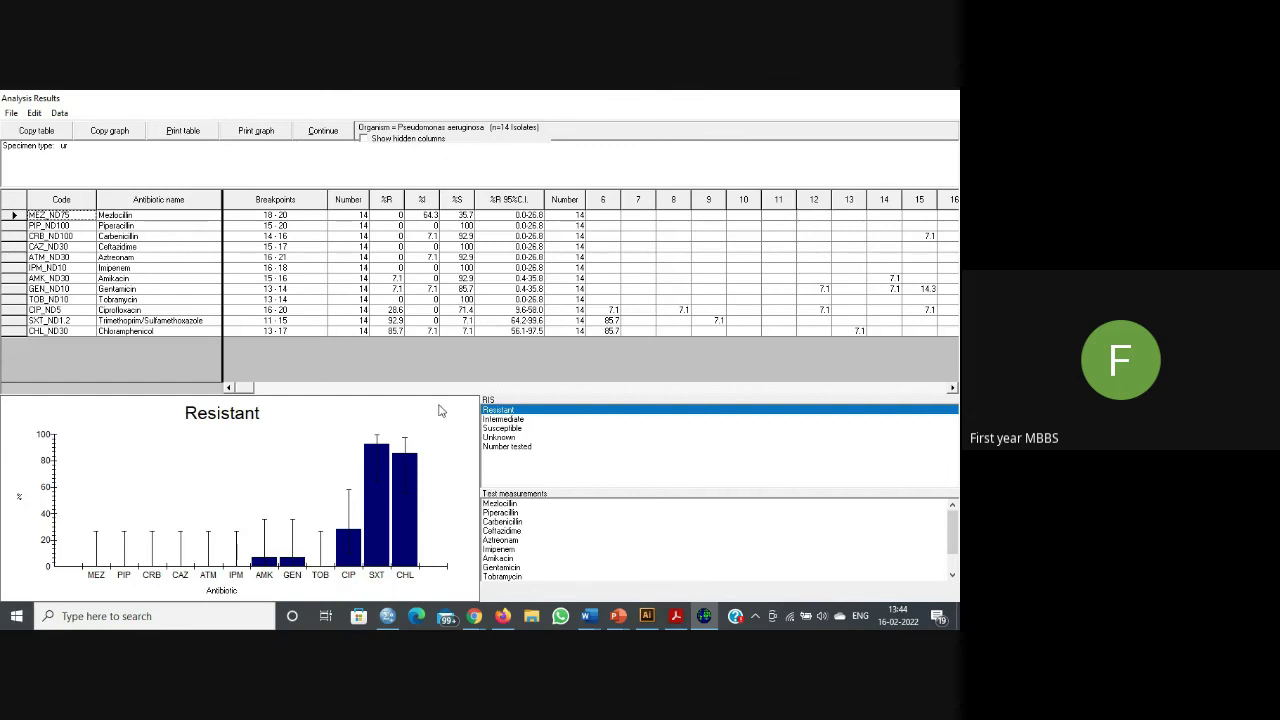
pyautogui.click(326, 134)
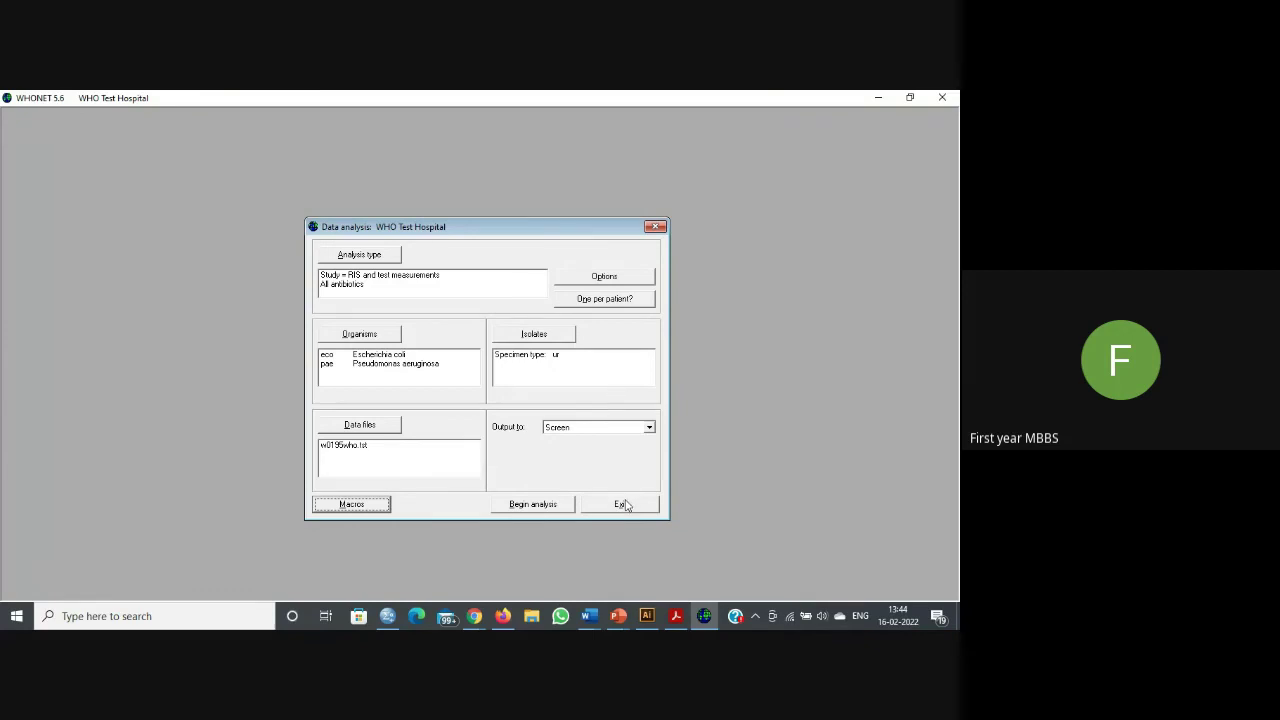
pyautogui.click(622, 504)
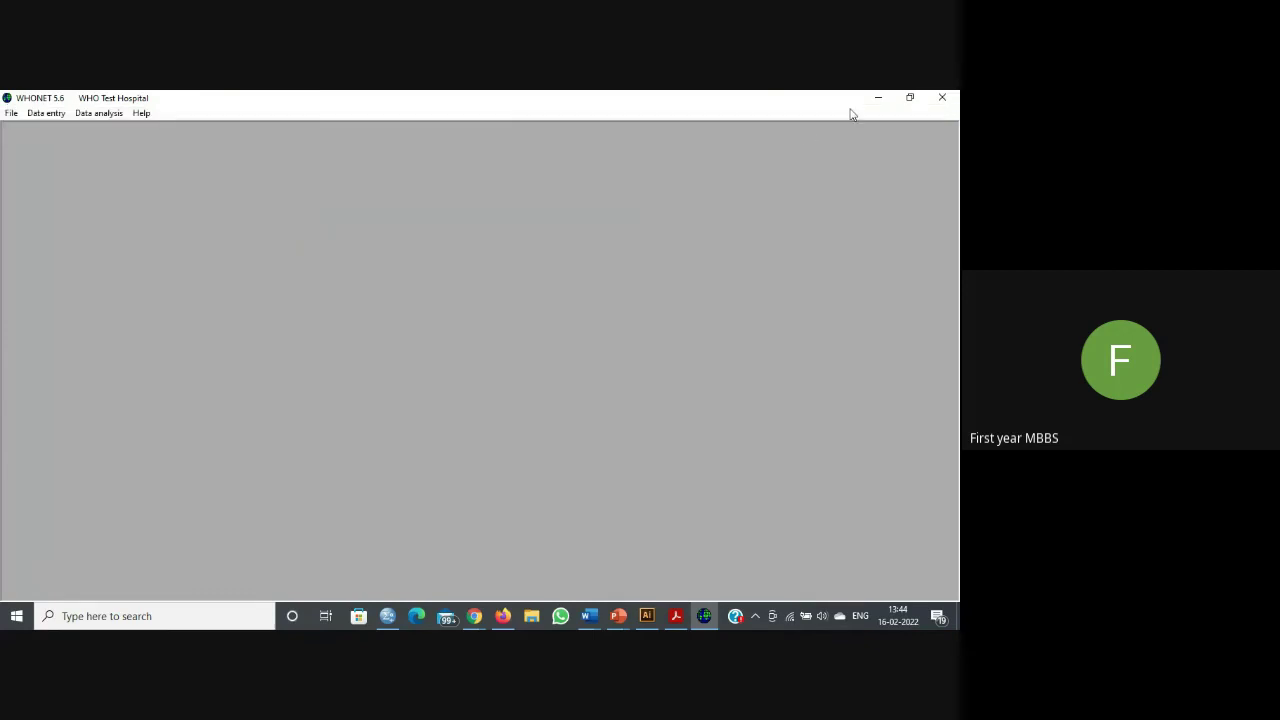